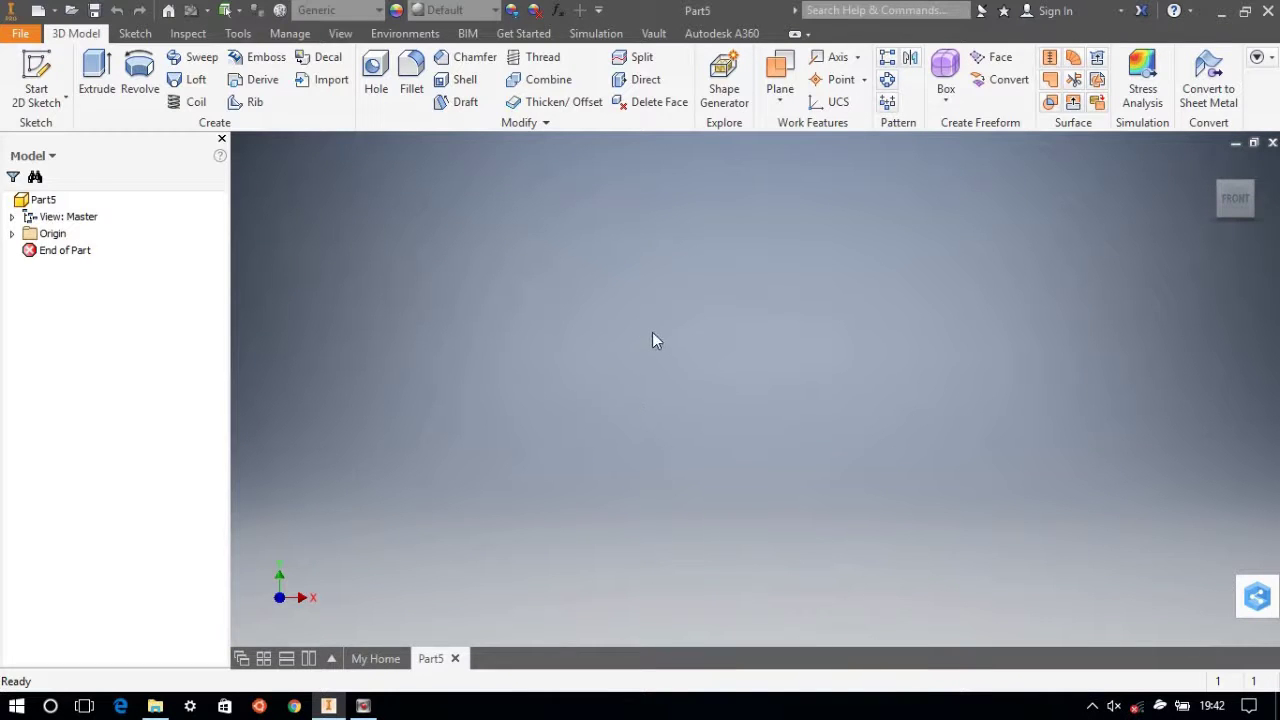
Start a new 2D sketch on the XZ origin plane.
left_click(40, 75)
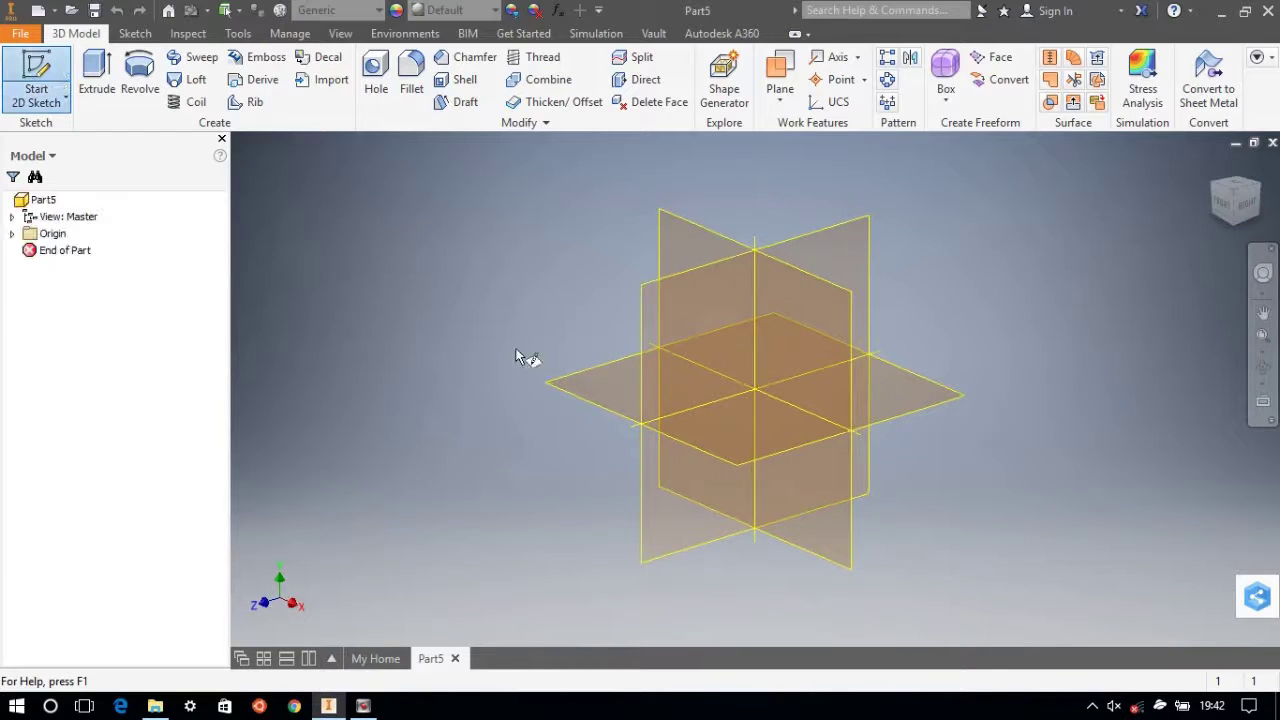
left_click(746, 423)
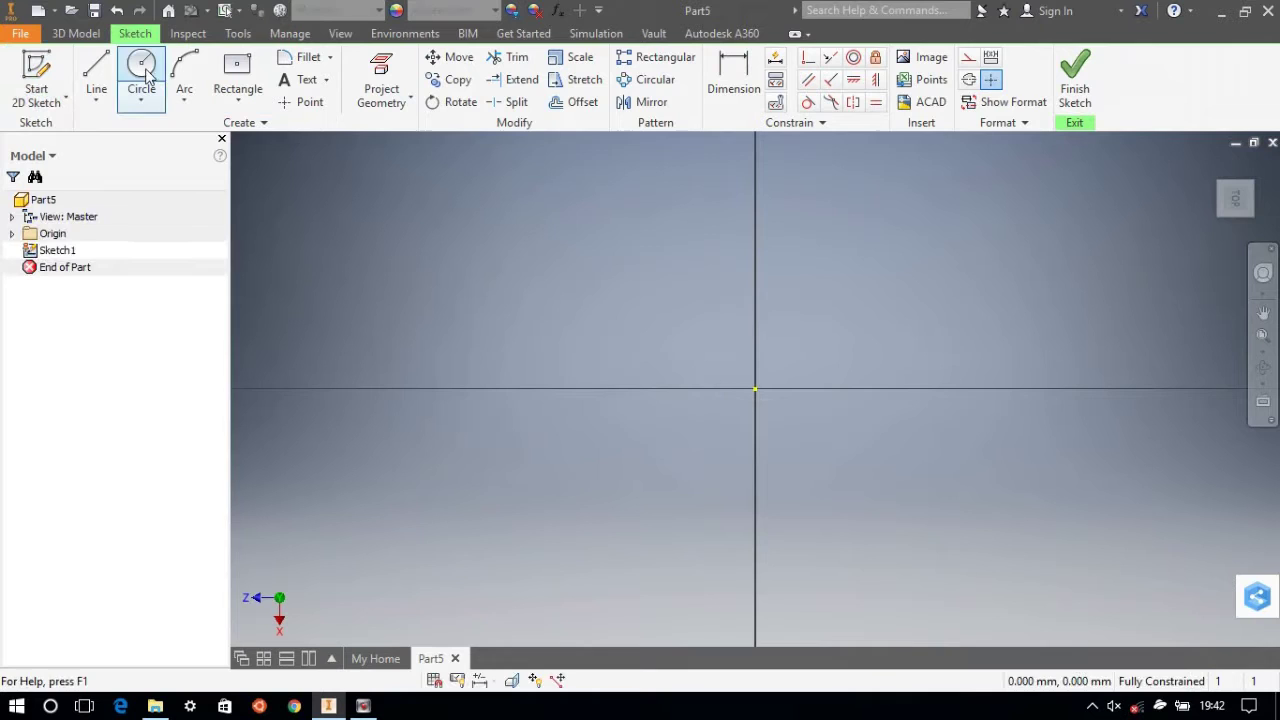
Draw a circle centred on the origin and dimension its diameter to 20 mm.
left_click(141, 70)
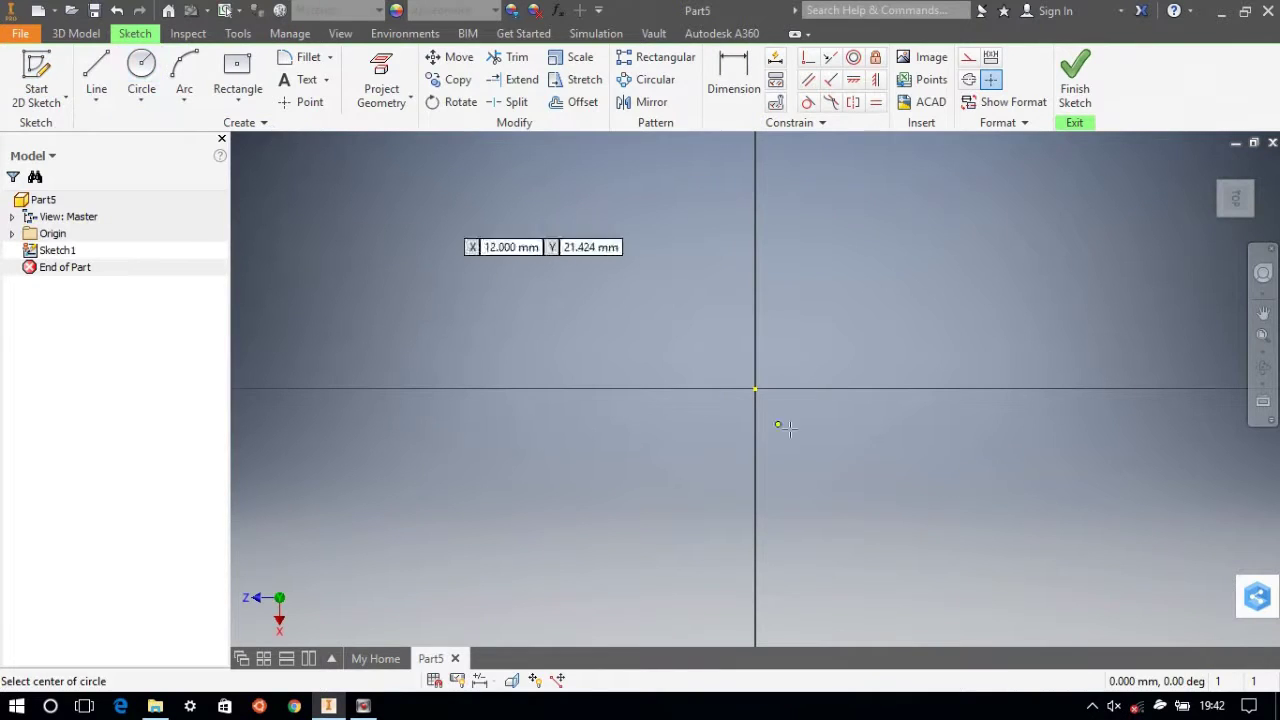
left_click(755, 389)
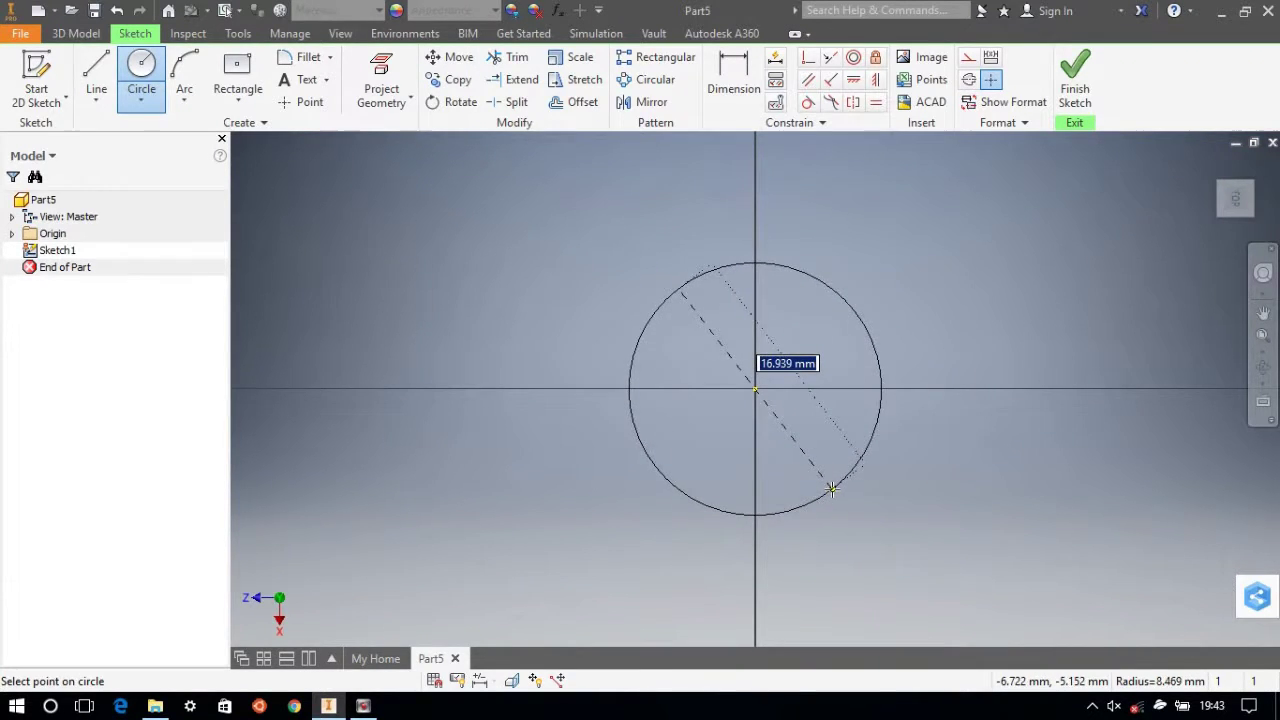
left_click(832, 488)
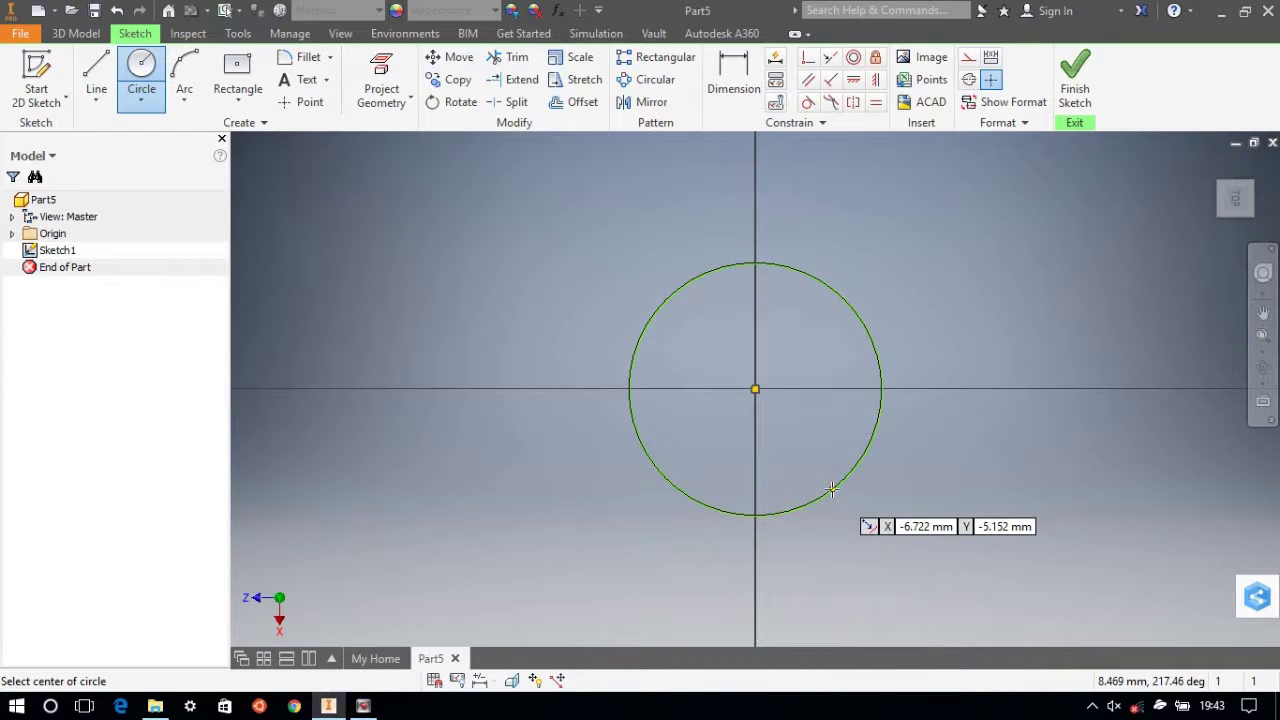
left_click(733, 80)
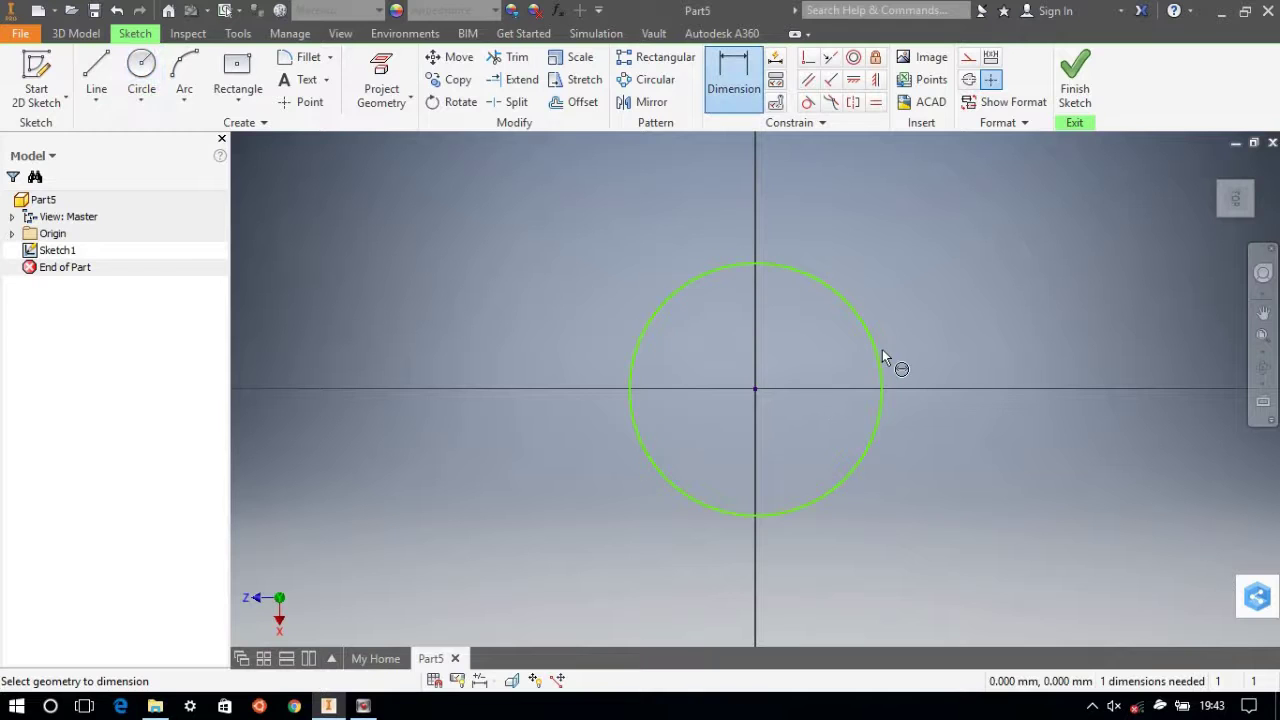
left_click(878, 354)
left_click(962, 347)
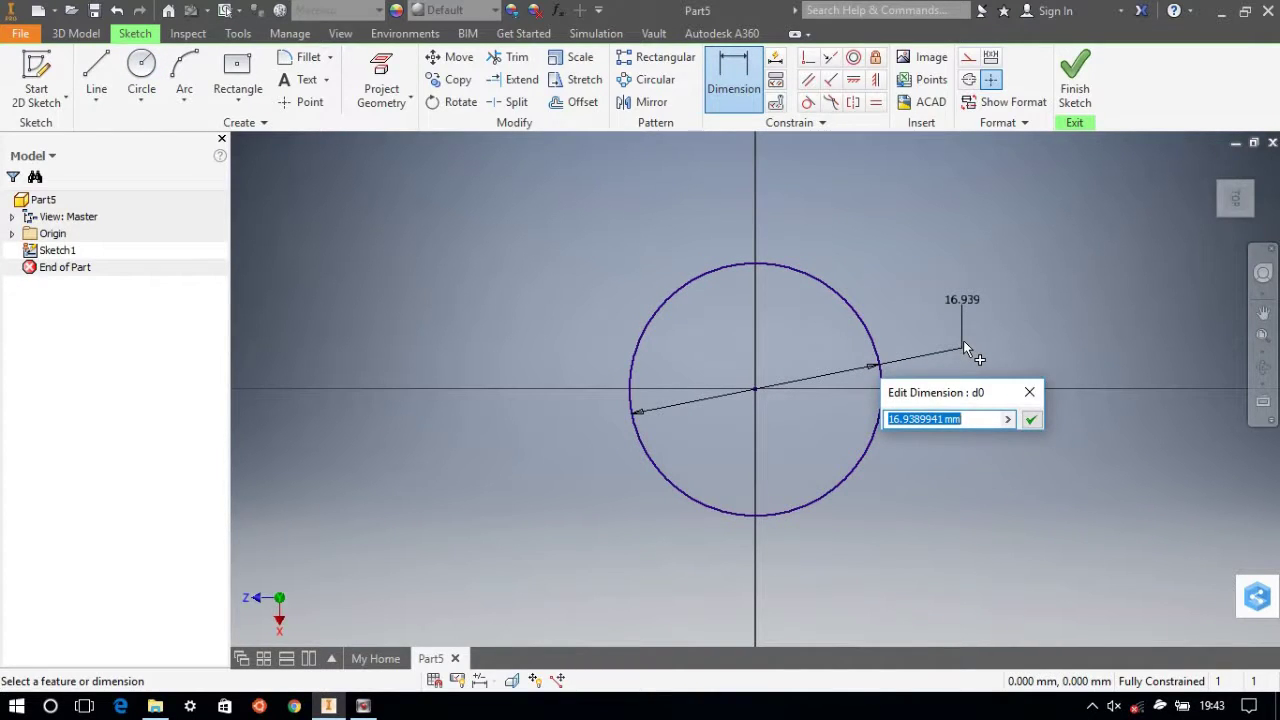
type("20")
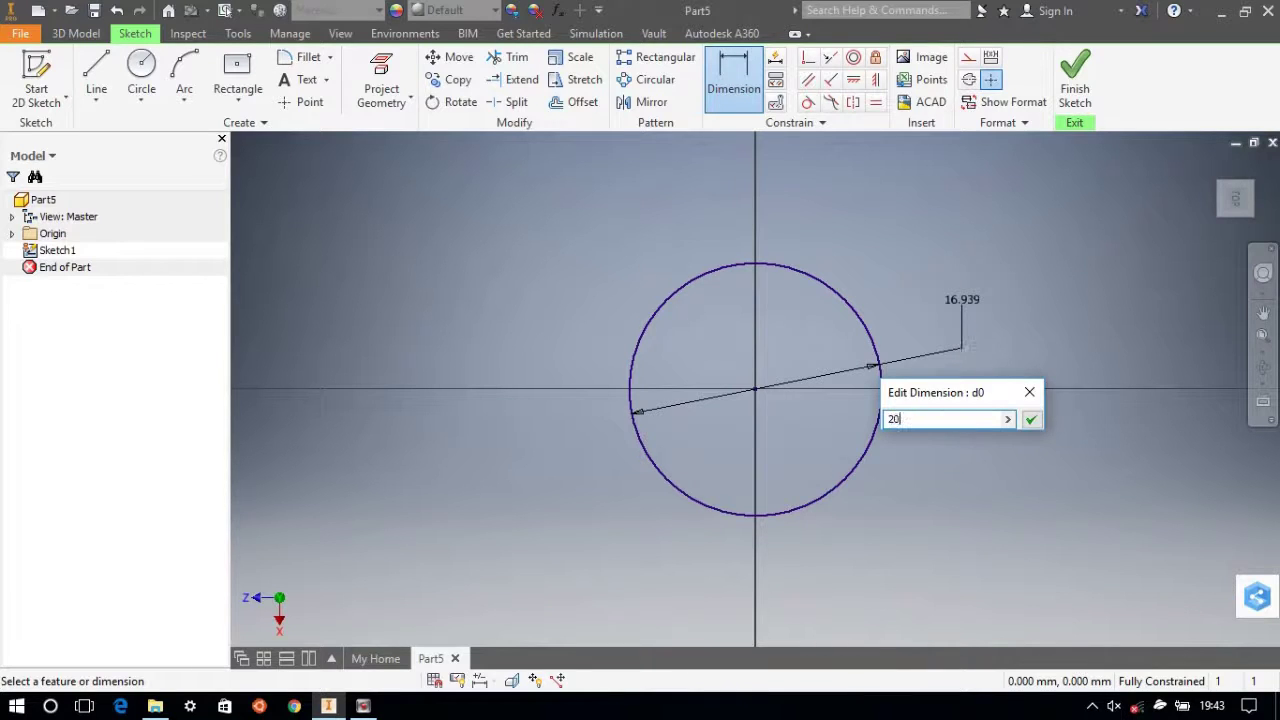
key("Return")
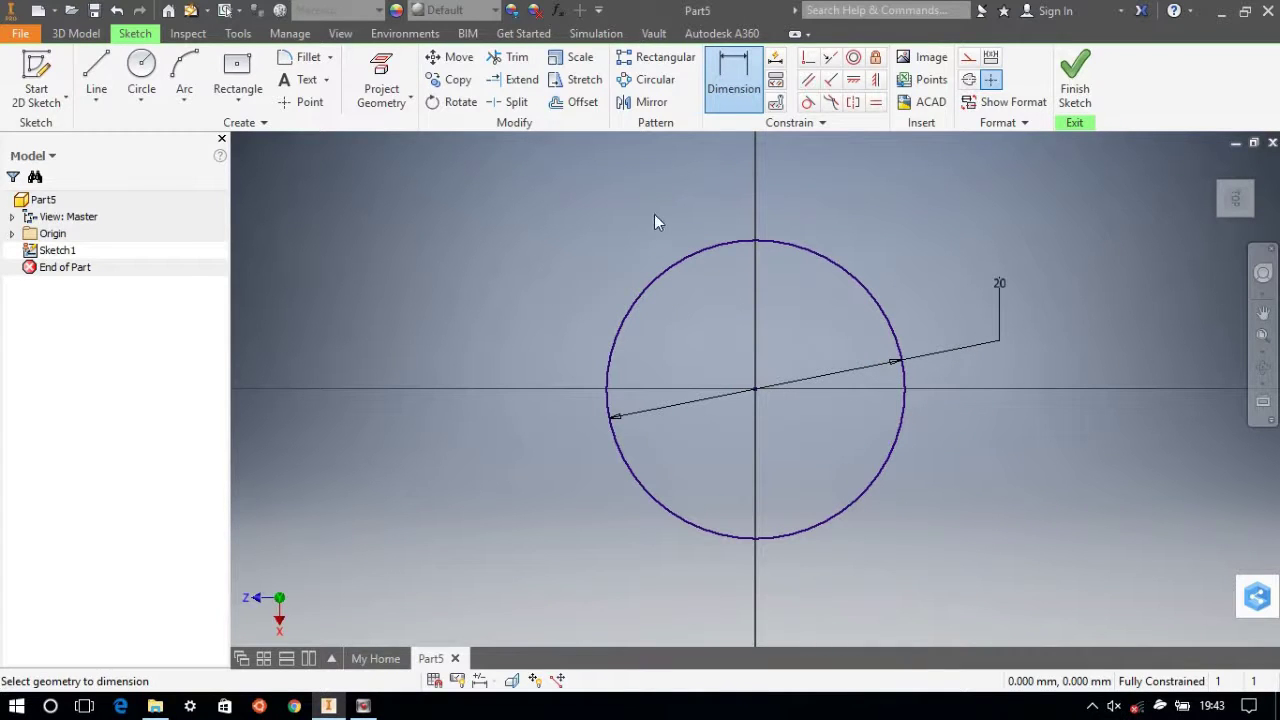
Add a concentric 18 mm circle at the origin and finish the sketch.
left_click(141, 75)
left_click(755, 389)
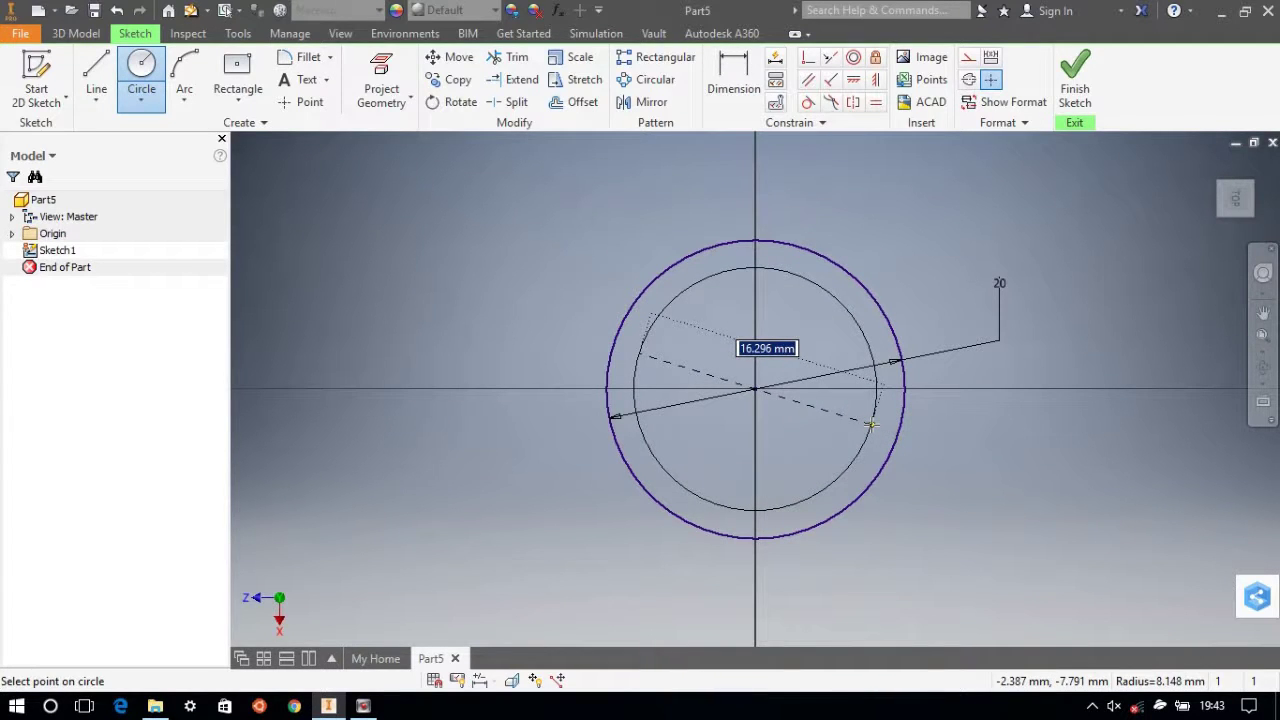
type("18")
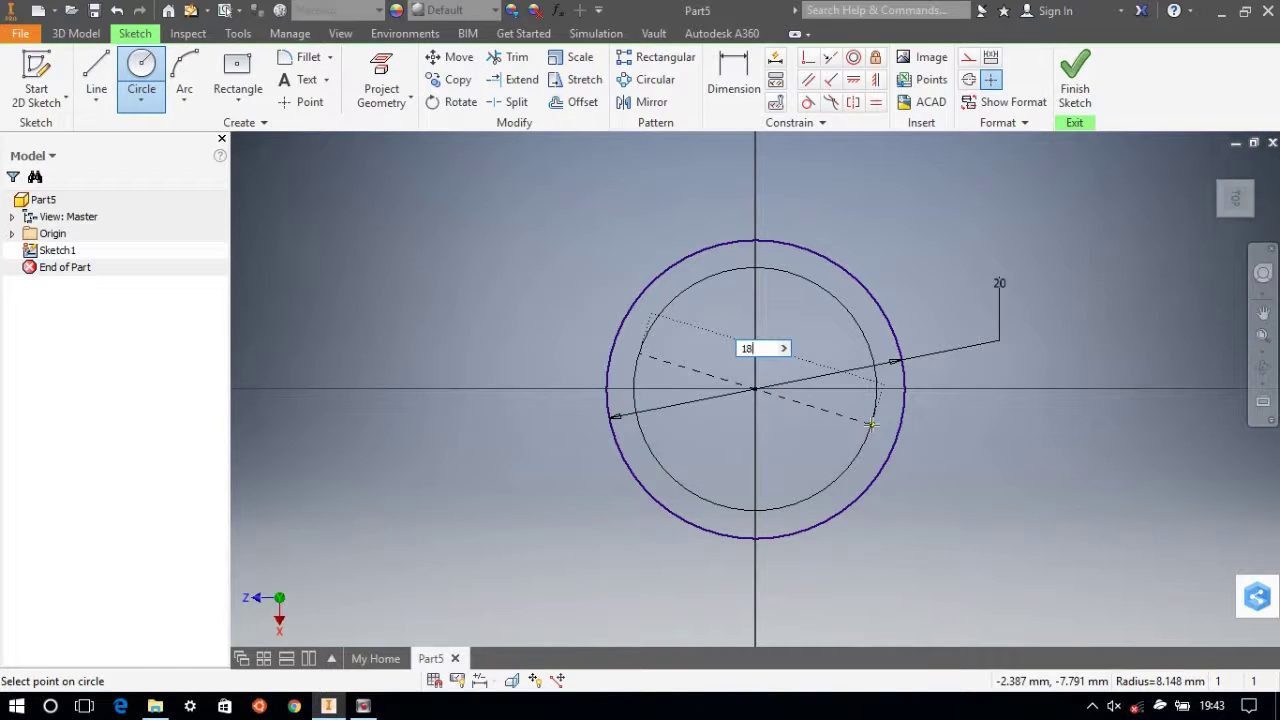
key("Return")
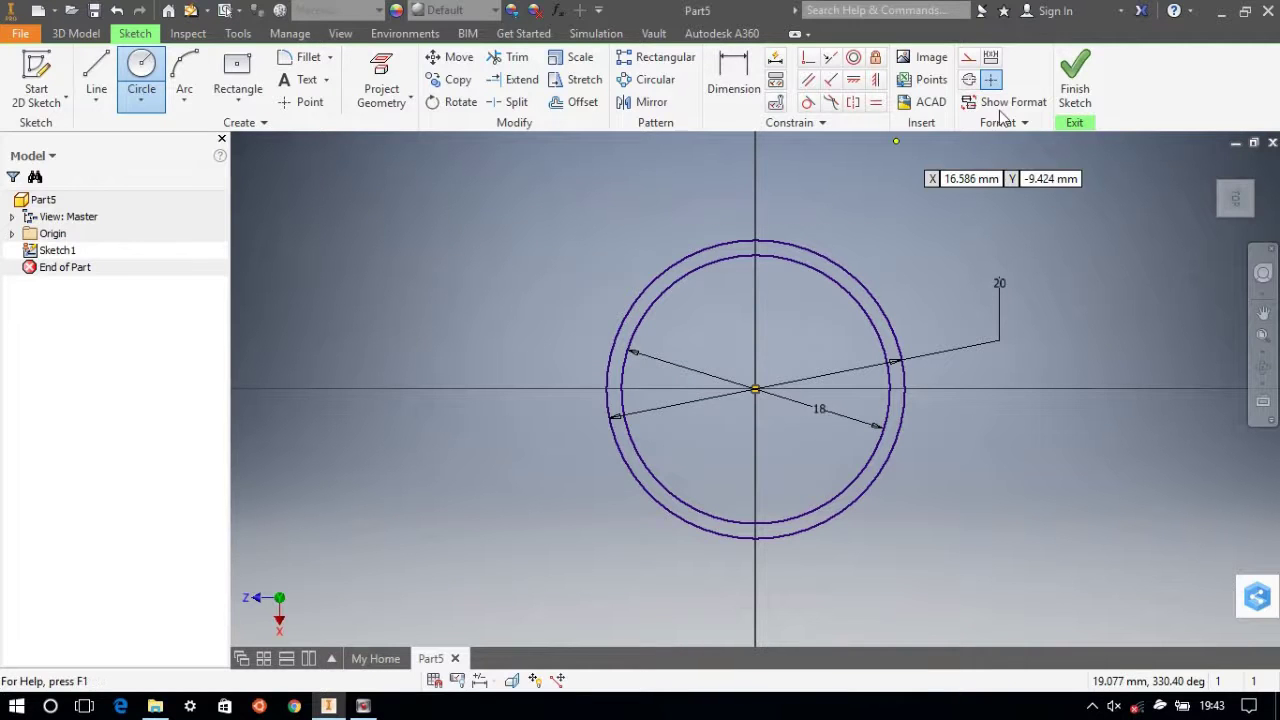
left_click(1074, 75)
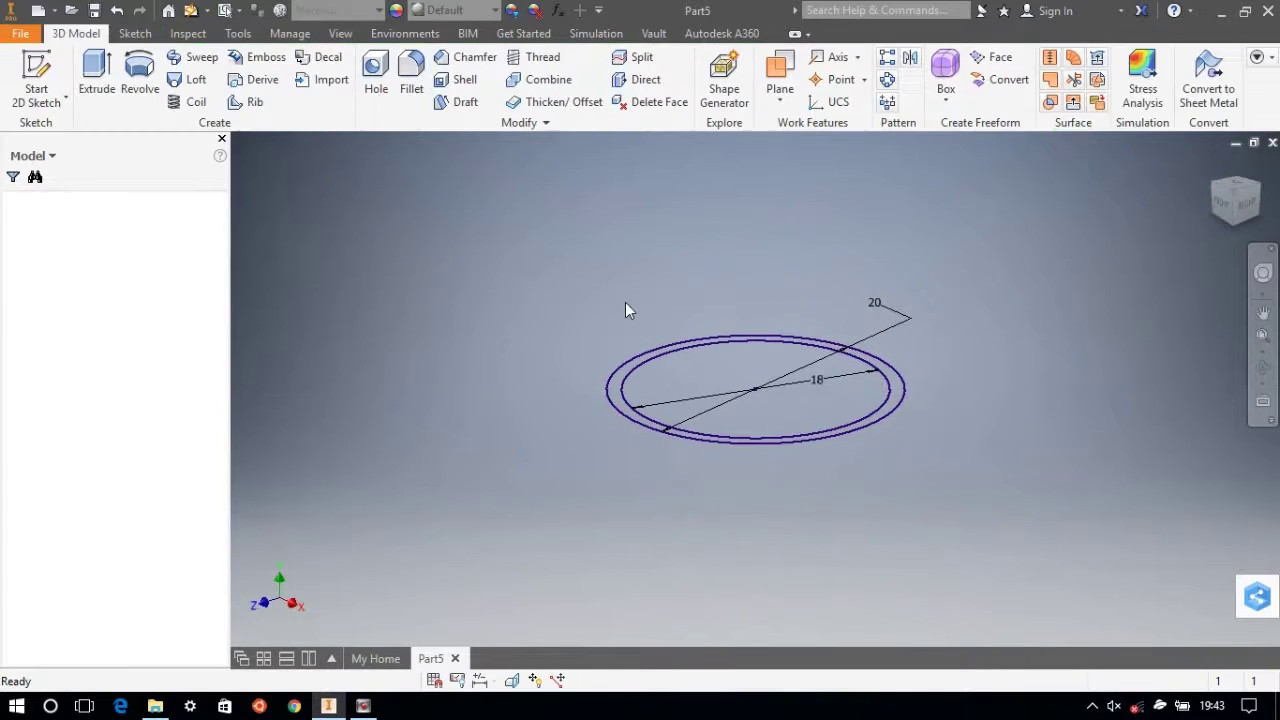
Extrude the ring profile 30 mm into a hollow tube.
left_click(100, 75)
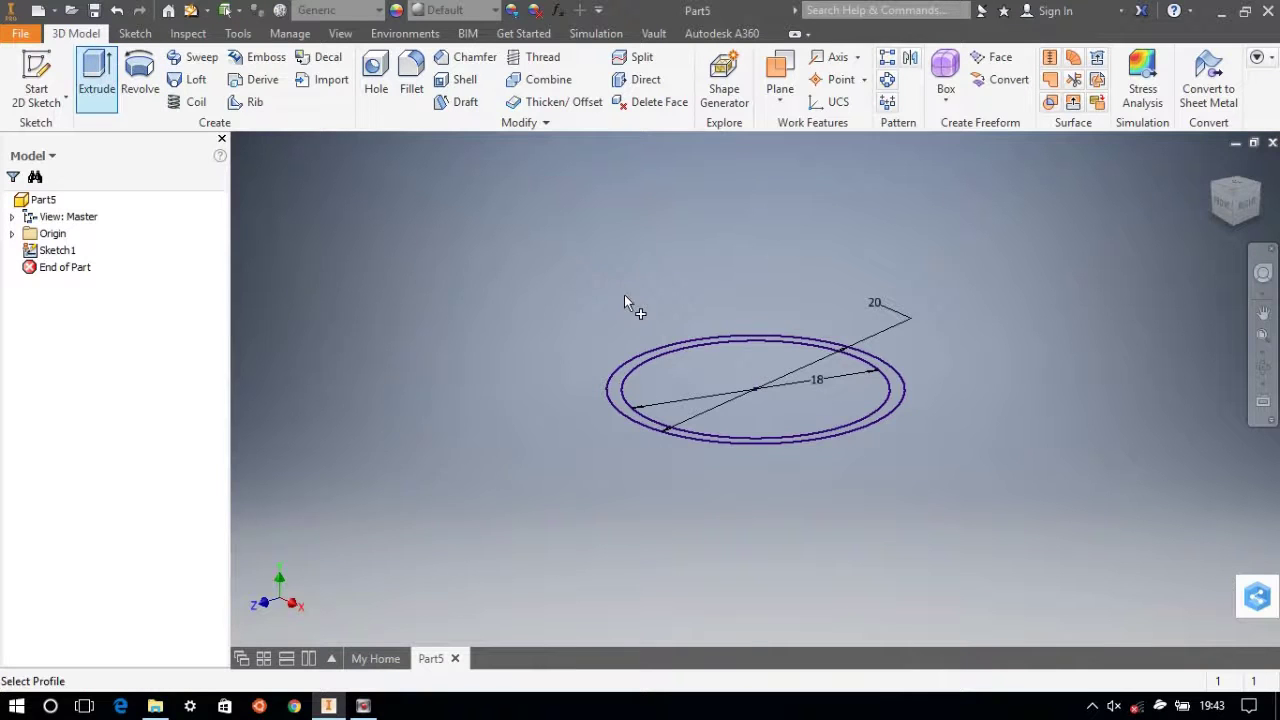
left_click(620, 402)
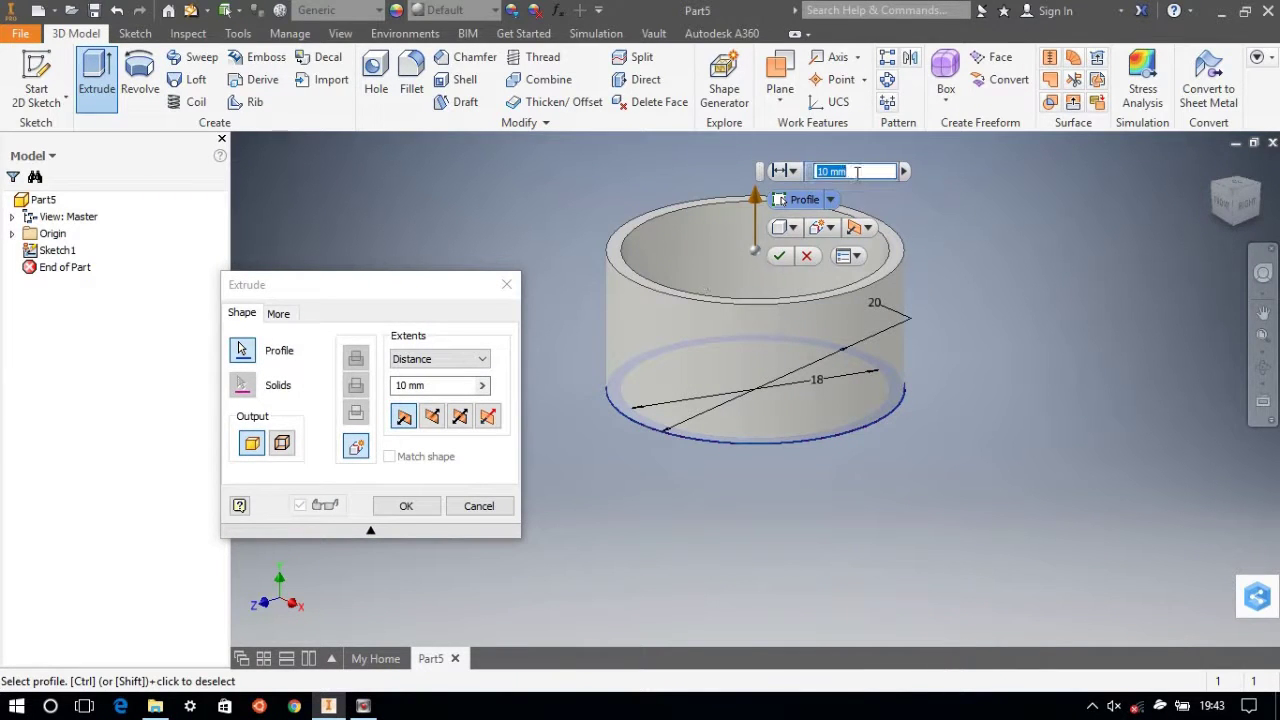
type("2")
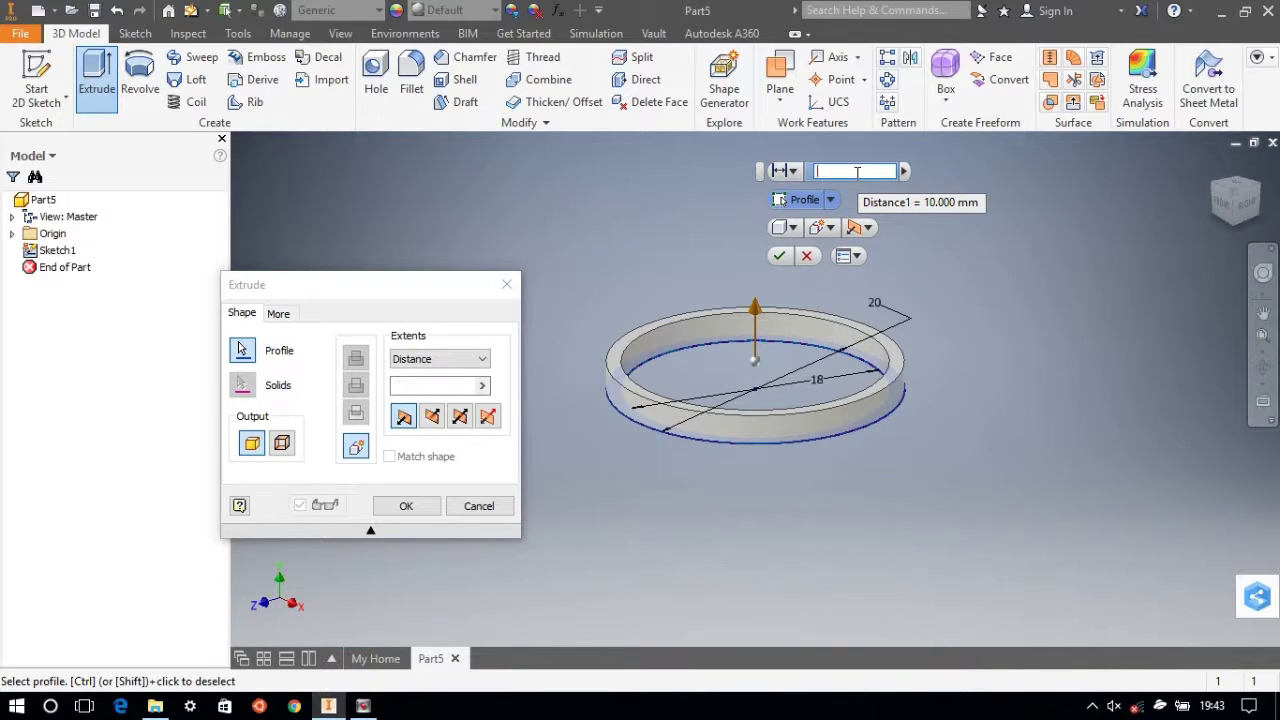
type("0")
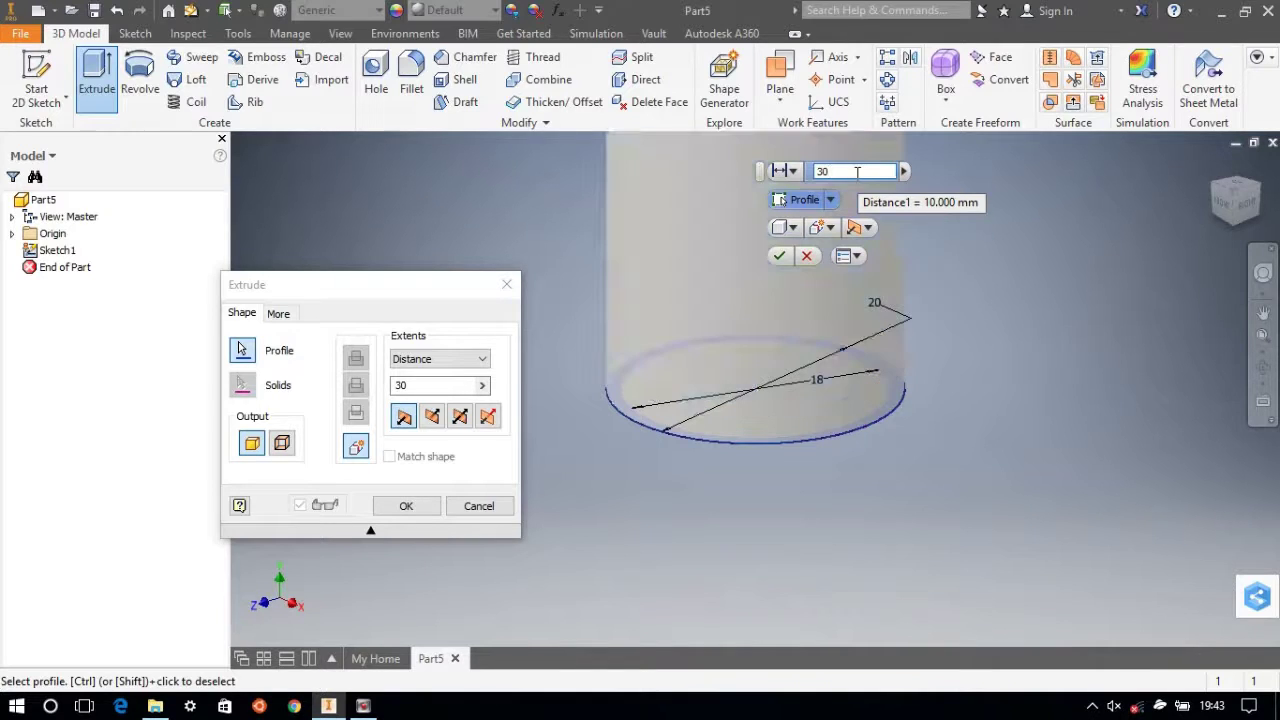
key("Return")
Zoom and pan to frame the tube, then select the inner rim of its top.
scroll(857, 175, "up", 2)
scroll(857, 177, "up", 3)
scroll(857, 185, "down", 4)
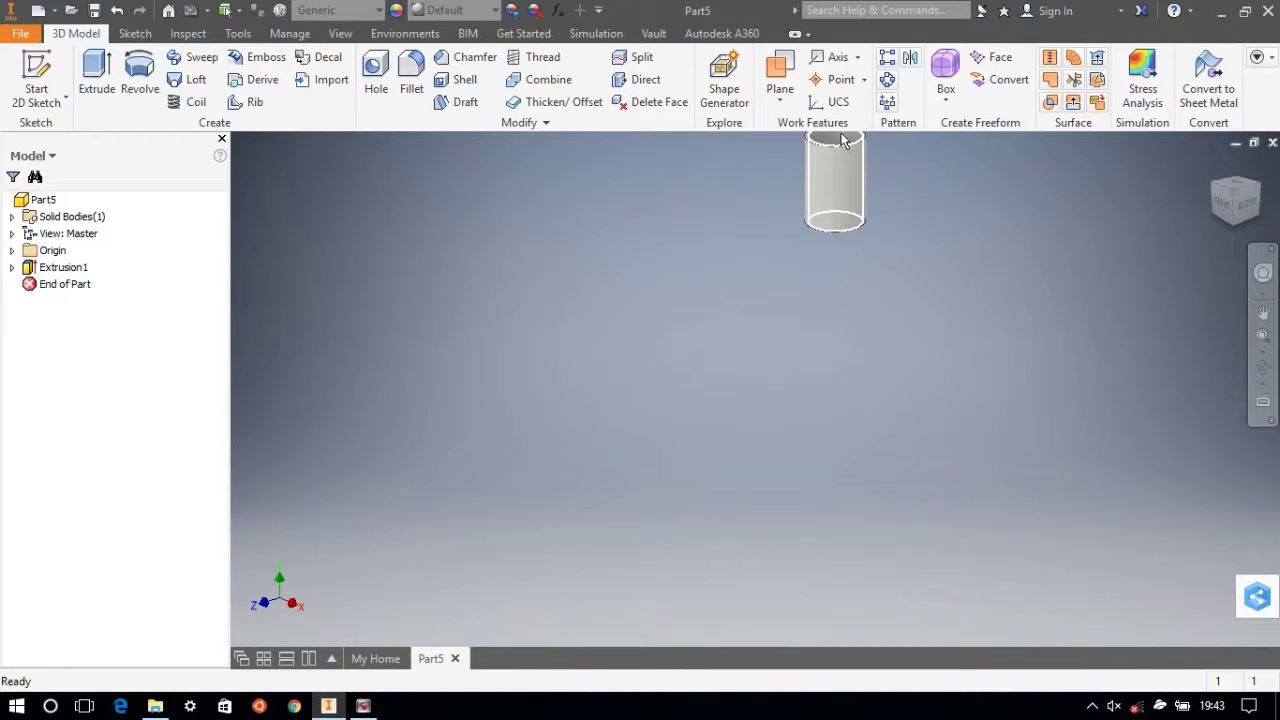
scroll(843, 140, "up", 1)
scroll(835, 155, "up", 2)
scroll(826, 168, "up", 2)
scroll(826, 168, "up", 2)
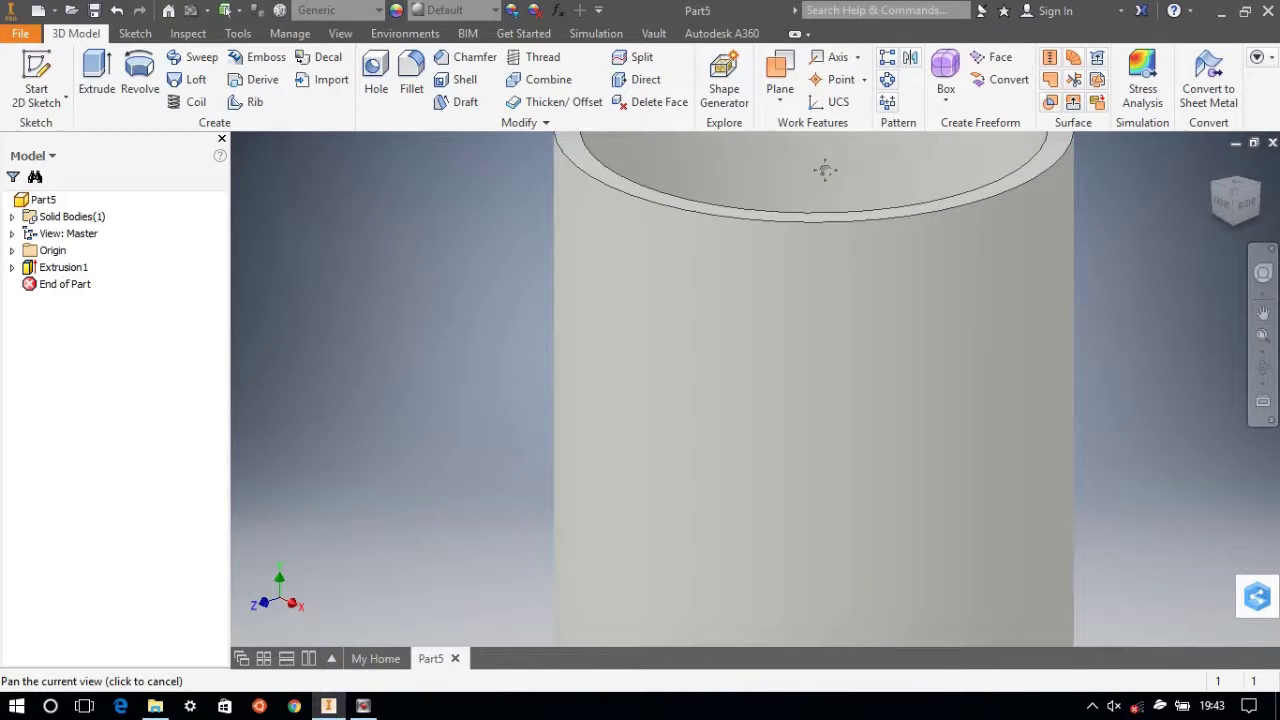
middle_click_drag(826, 170, 806, 318)
scroll(806, 318, "down", 2)
left_click(800, 311)
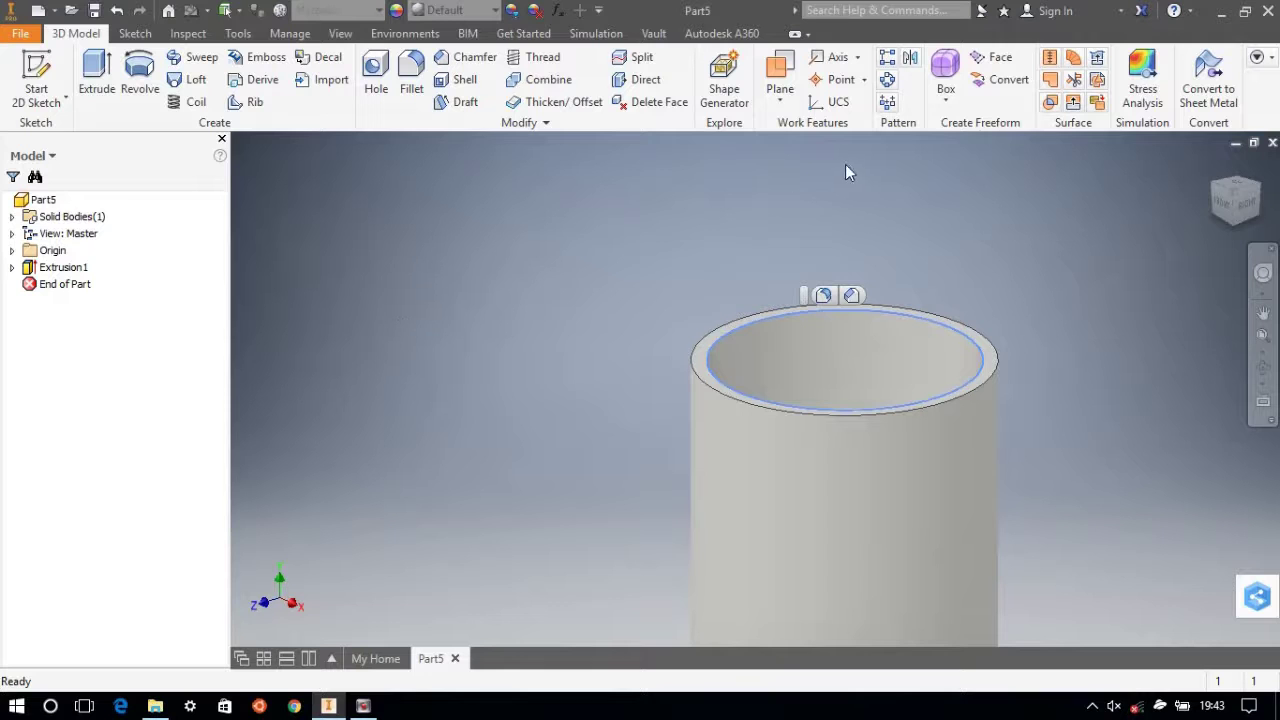
Start a sketch on the tube's top face and draw a centre-point rectangle at the origin.
left_click(36, 88)
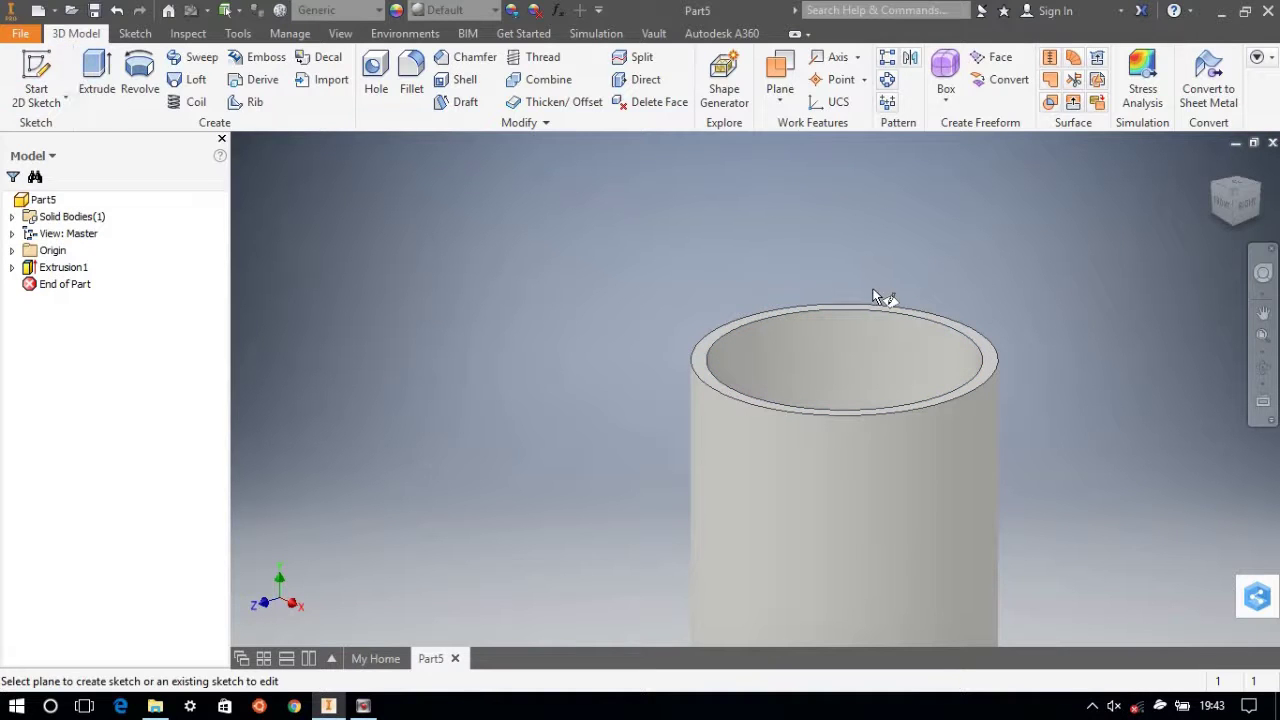
left_click(730, 332)
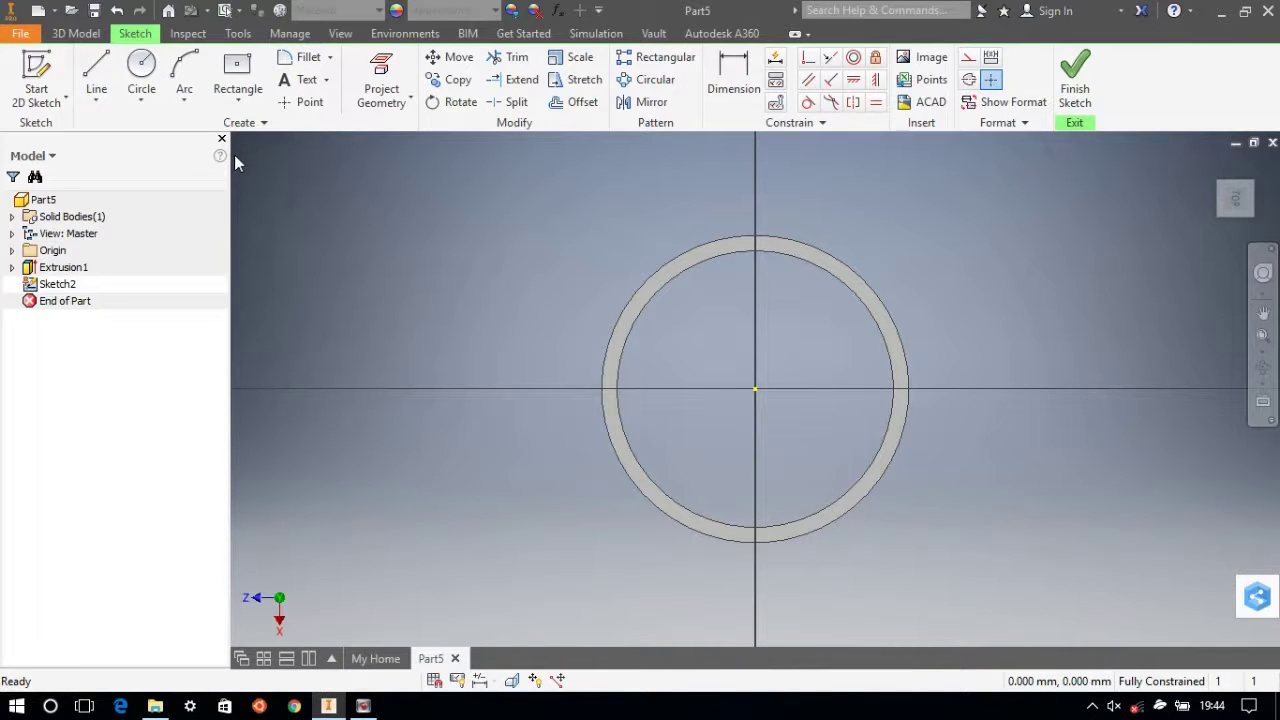
left_click(245, 75)
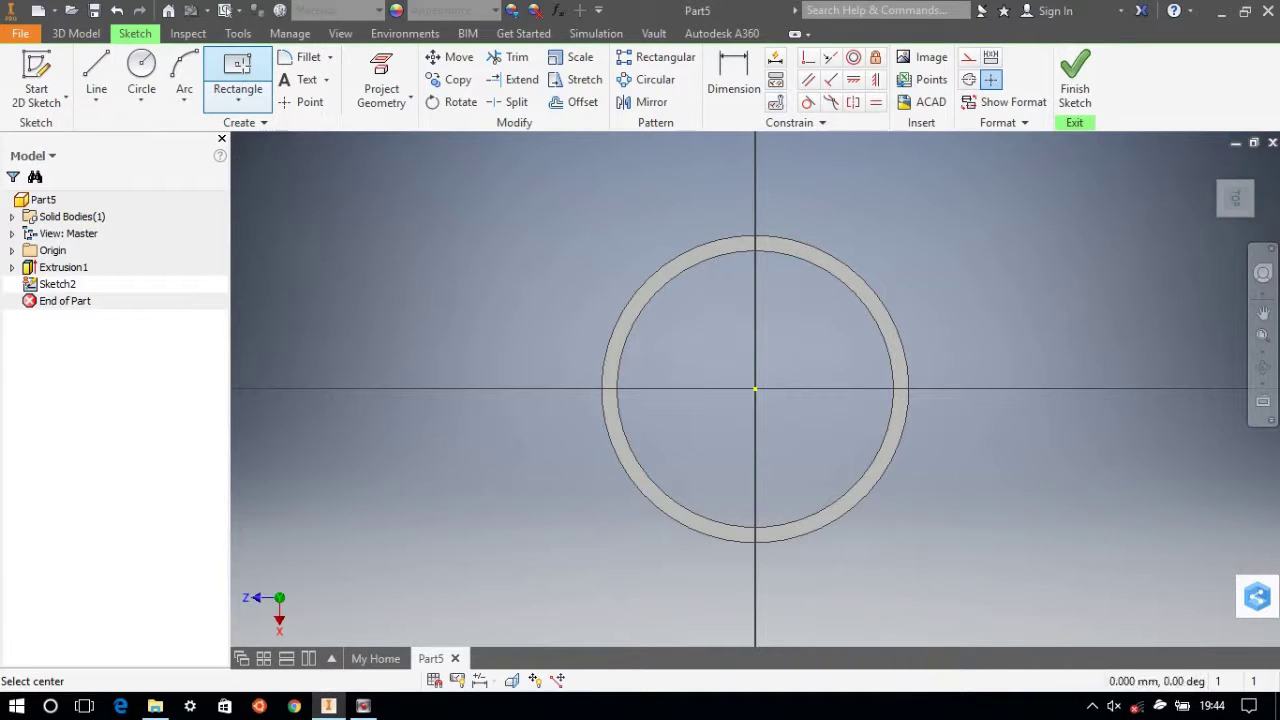
left_click(755, 388)
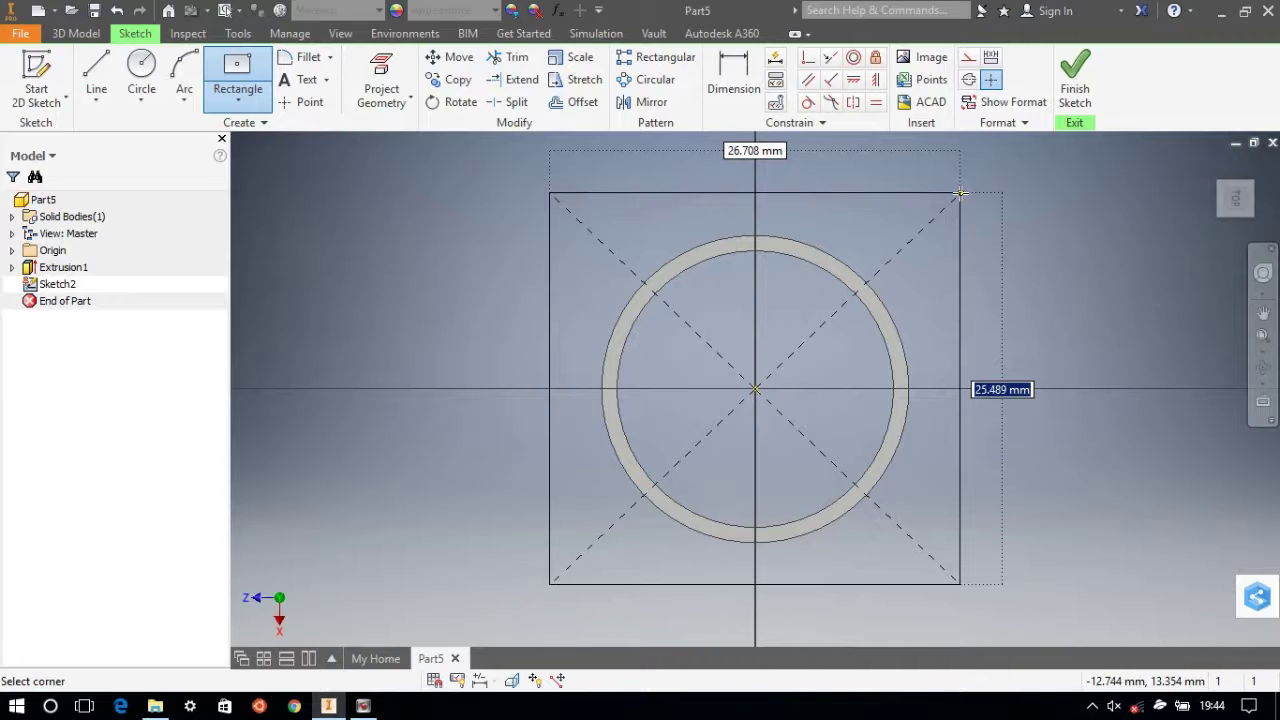
left_click(960, 194)
Dimension the rectangle's width and height to 25 mm each.
left_click(724, 84)
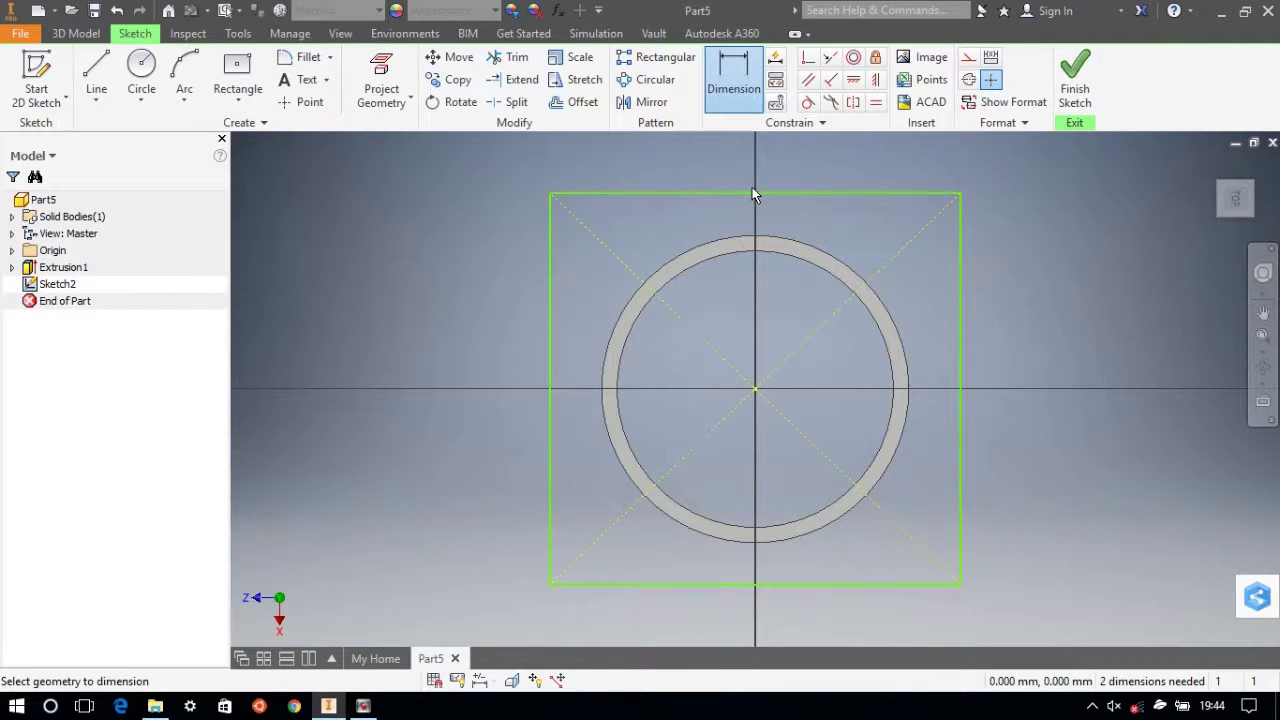
left_click(758, 194)
left_click(755, 172)
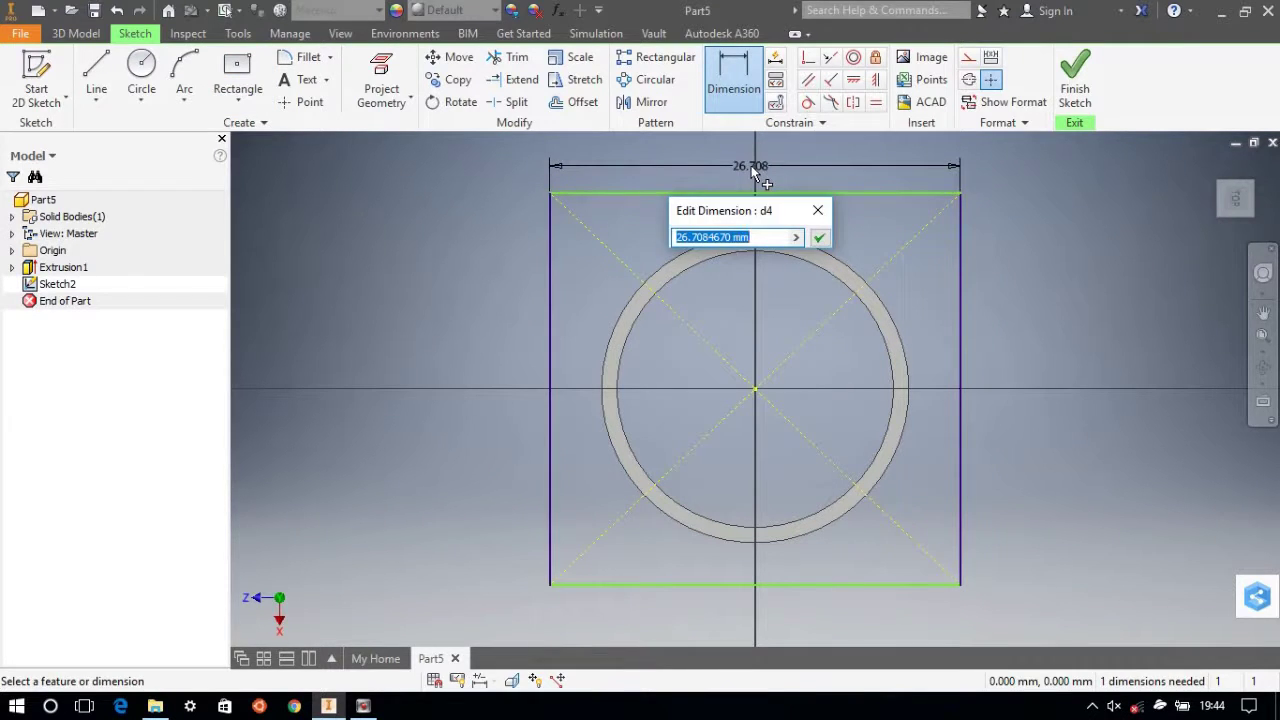
type("25")
key("Return")
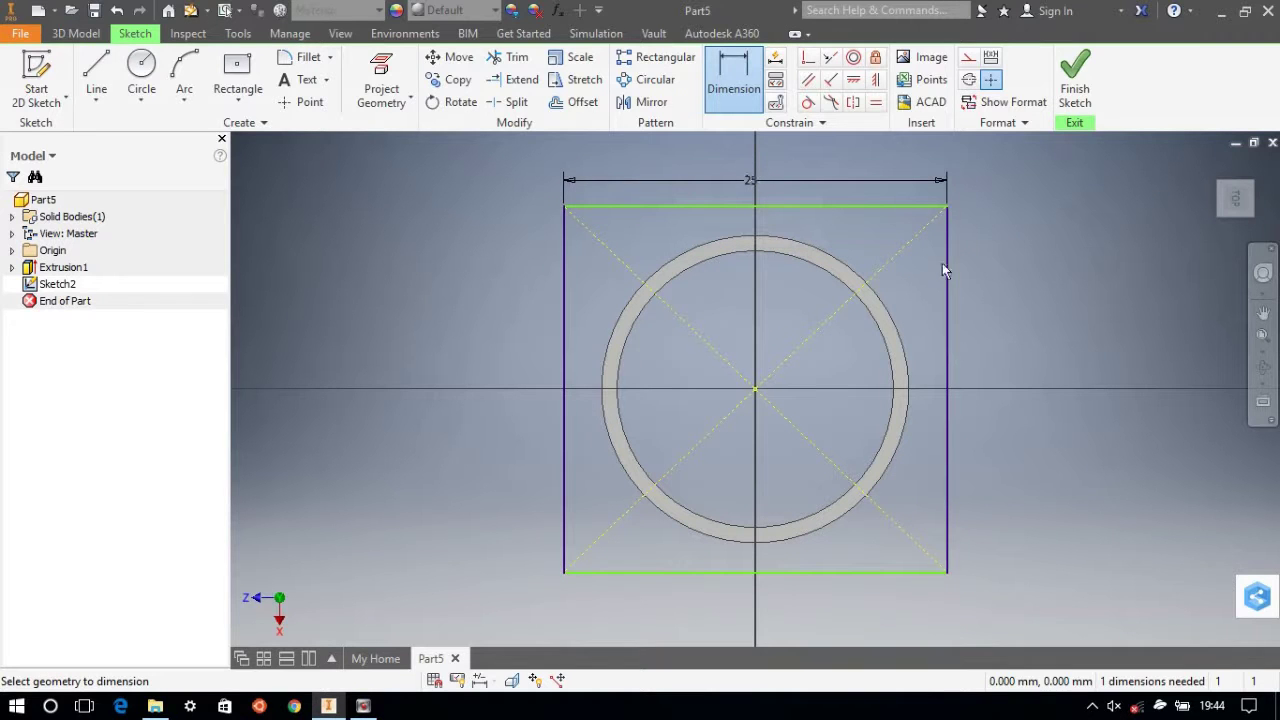
left_click(946, 265)
left_click(1003, 259)
type("25")
key("Return")
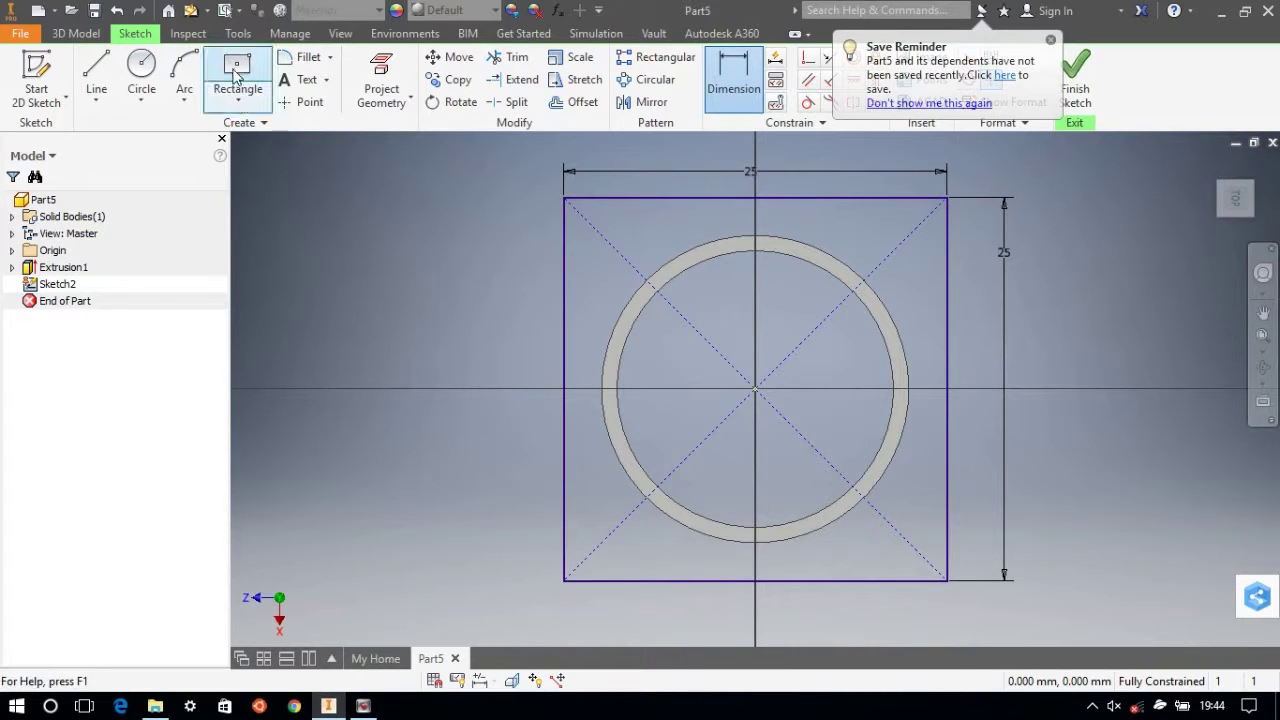
Add a 20 mm circle centred on the origin inside the square and finish Sketch2.
left_click(141, 70)
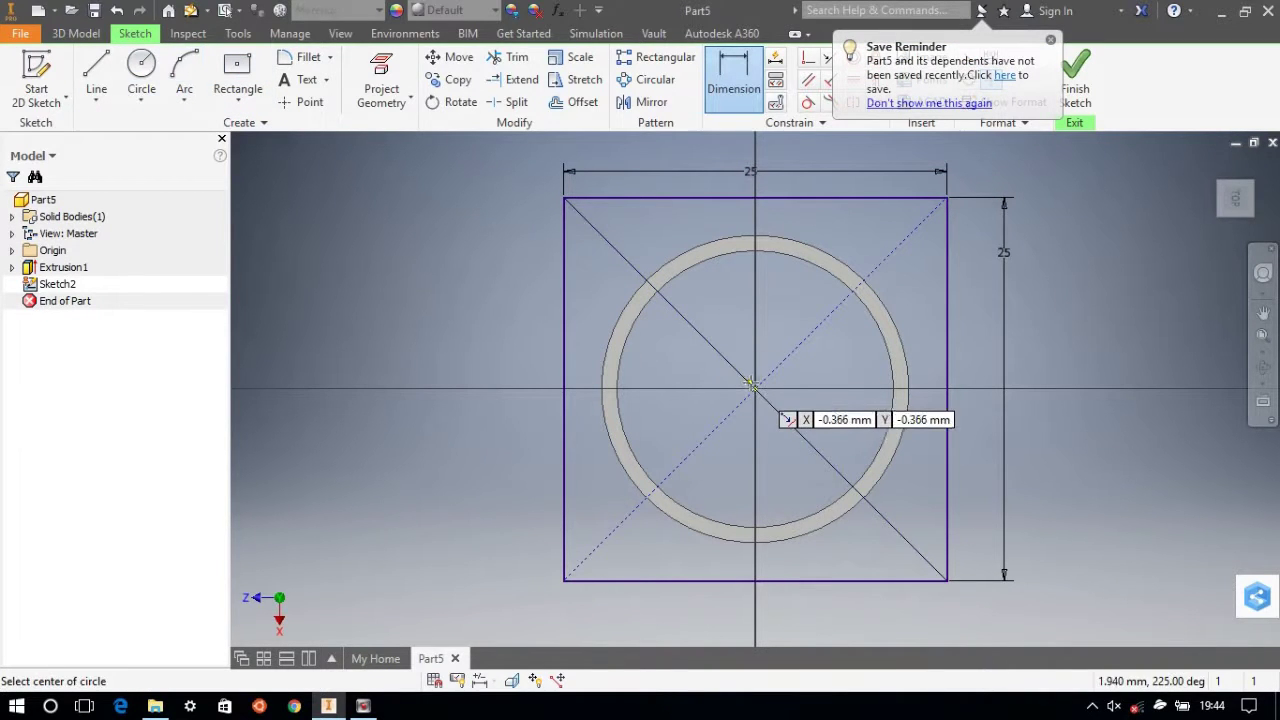
left_click(755, 388)
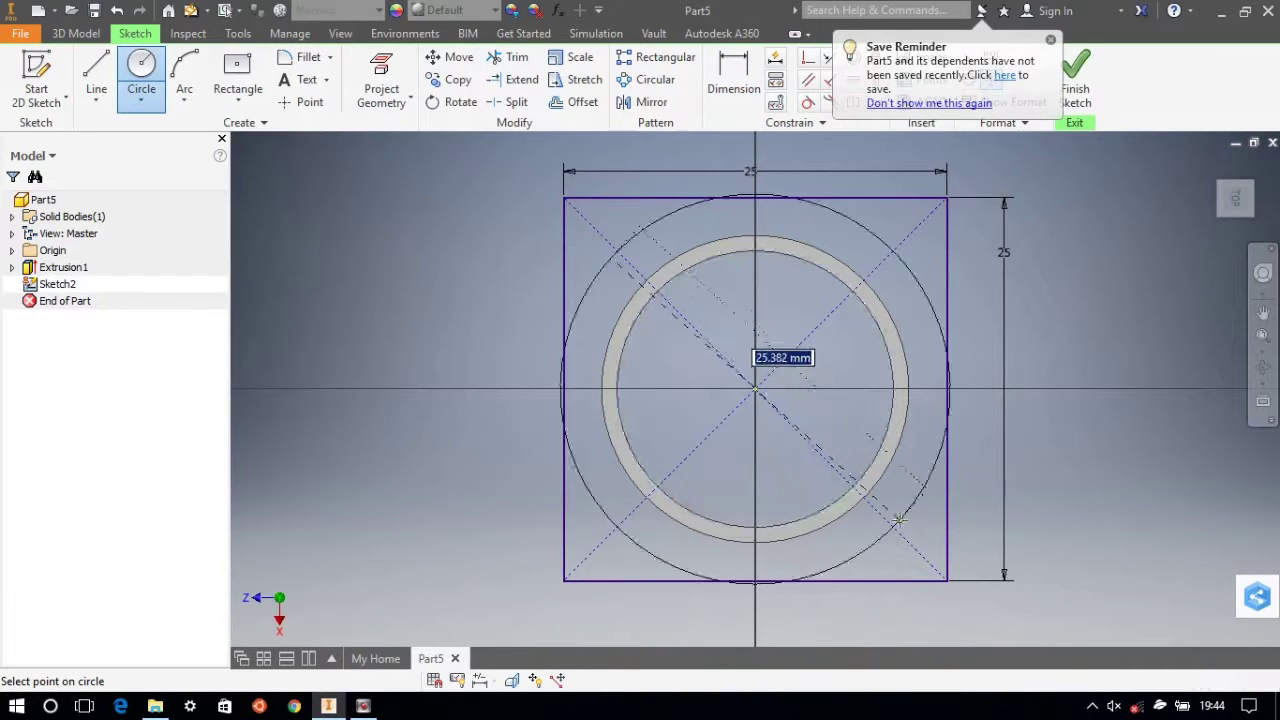
type("20")
key("Return")
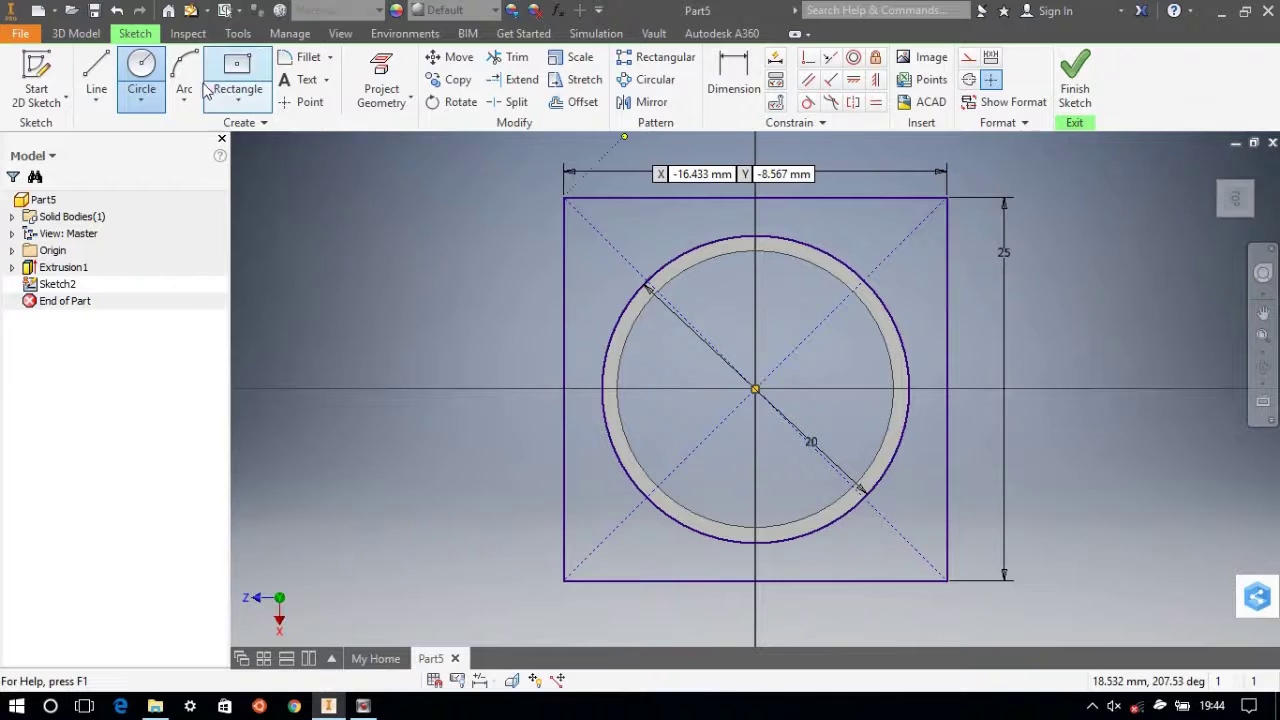
left_click(1072, 90)
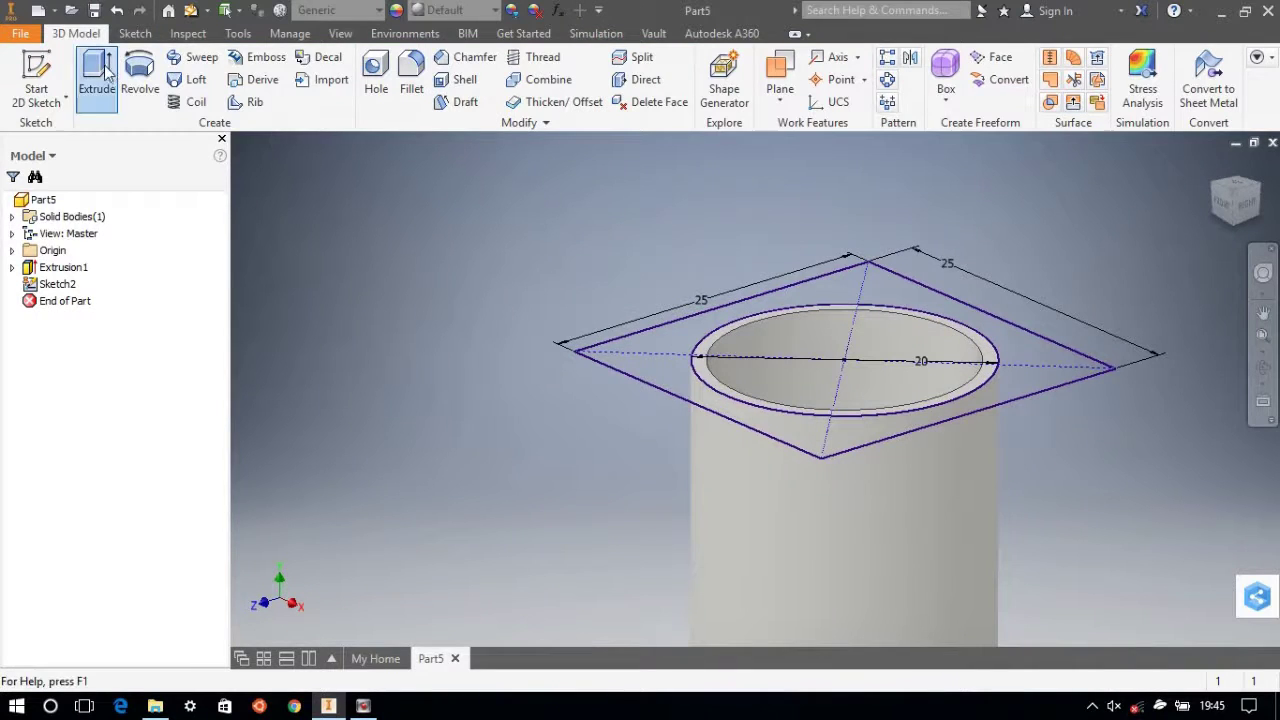
Extrude the square region around the circle 1 mm downward into a thin plate.
left_click(97, 75)
left_click(660, 363)
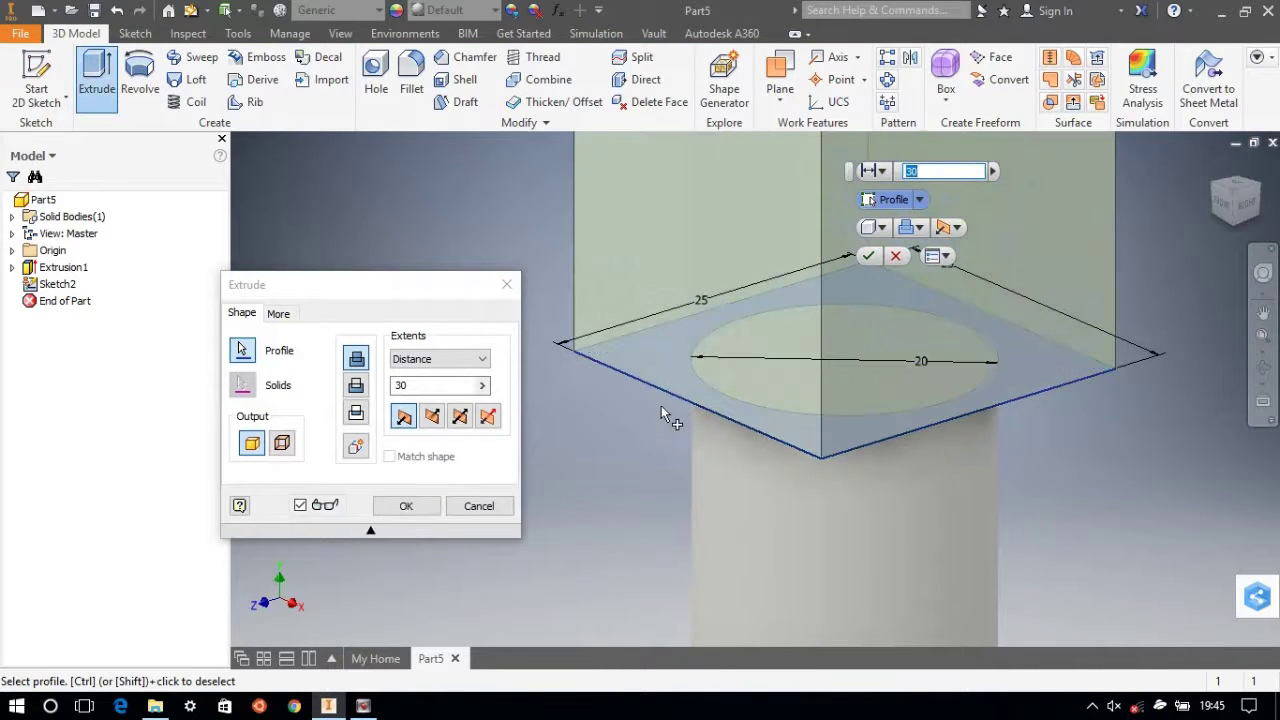
left_click(430, 418)
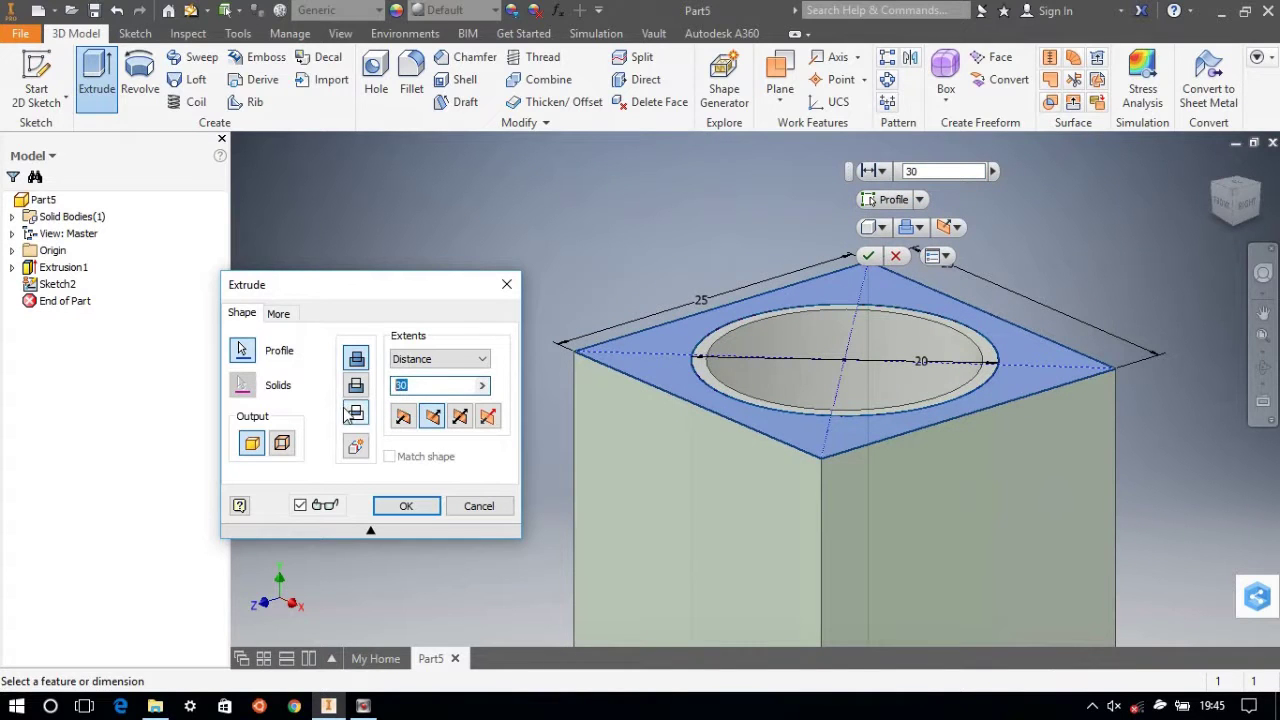
type("1")
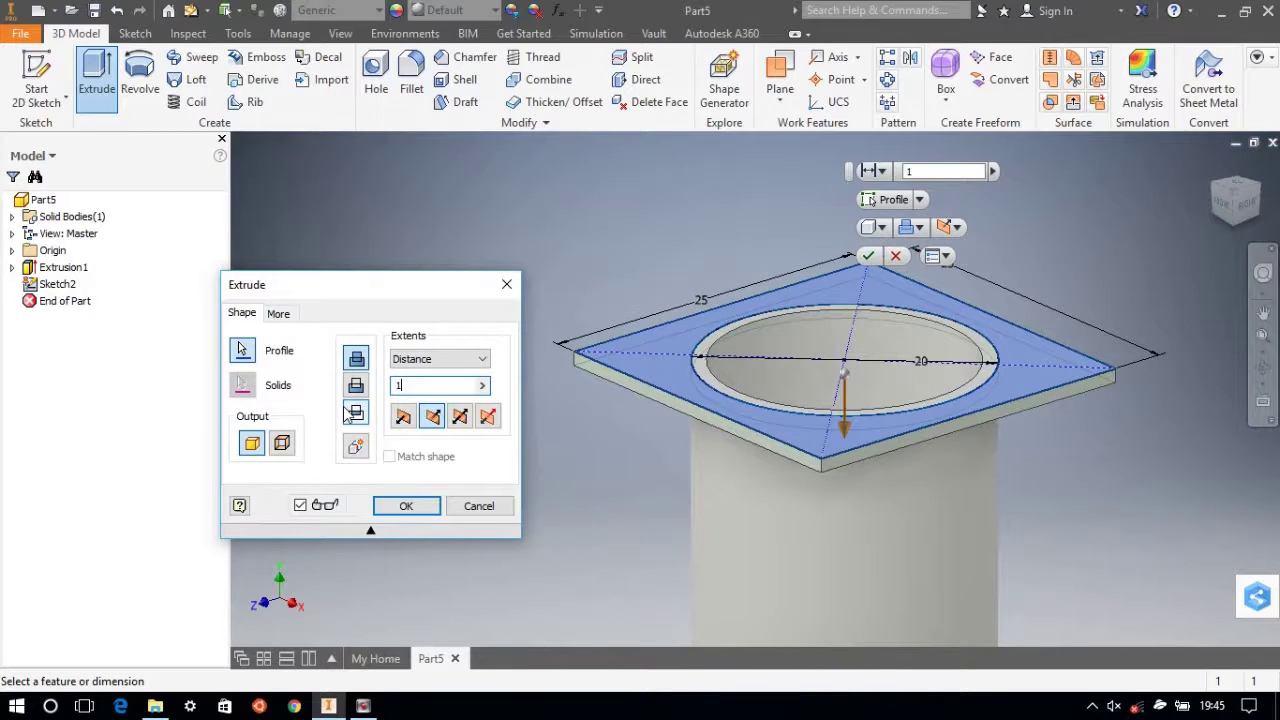
key("Return")
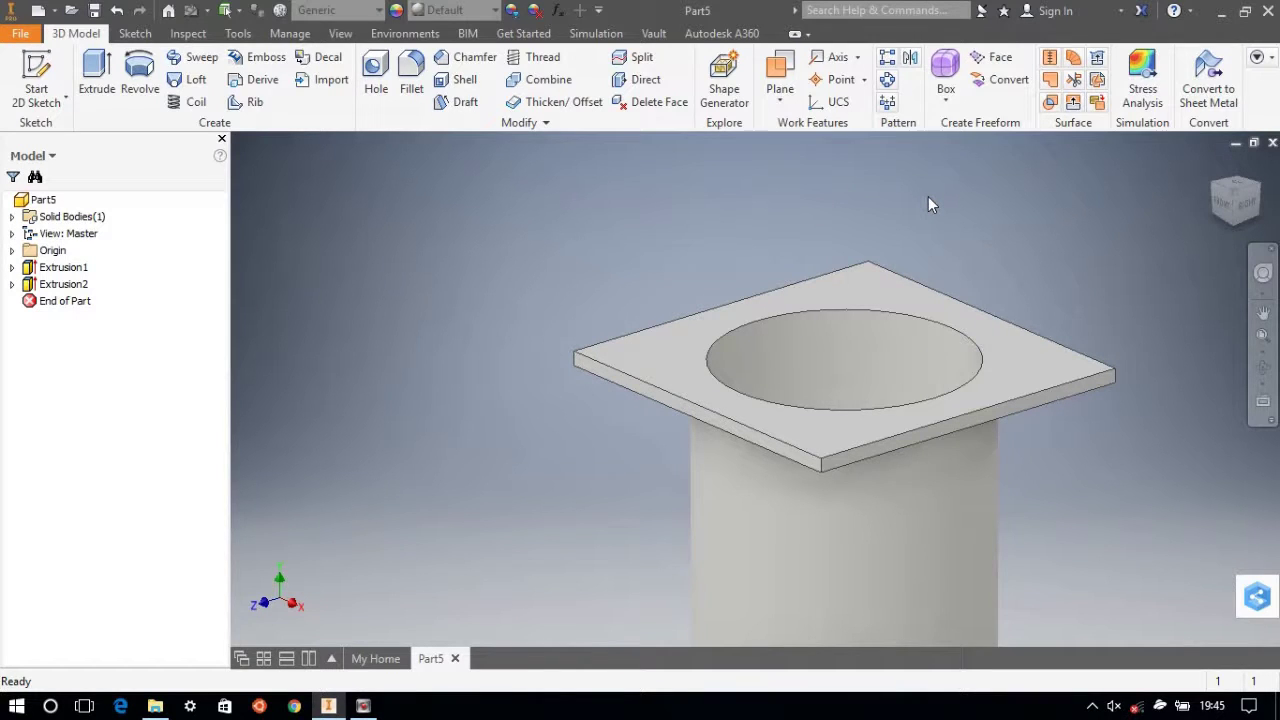
Start a sketch on the plate's top face and draw a trial arc on its right edge.
left_click(882, 284)
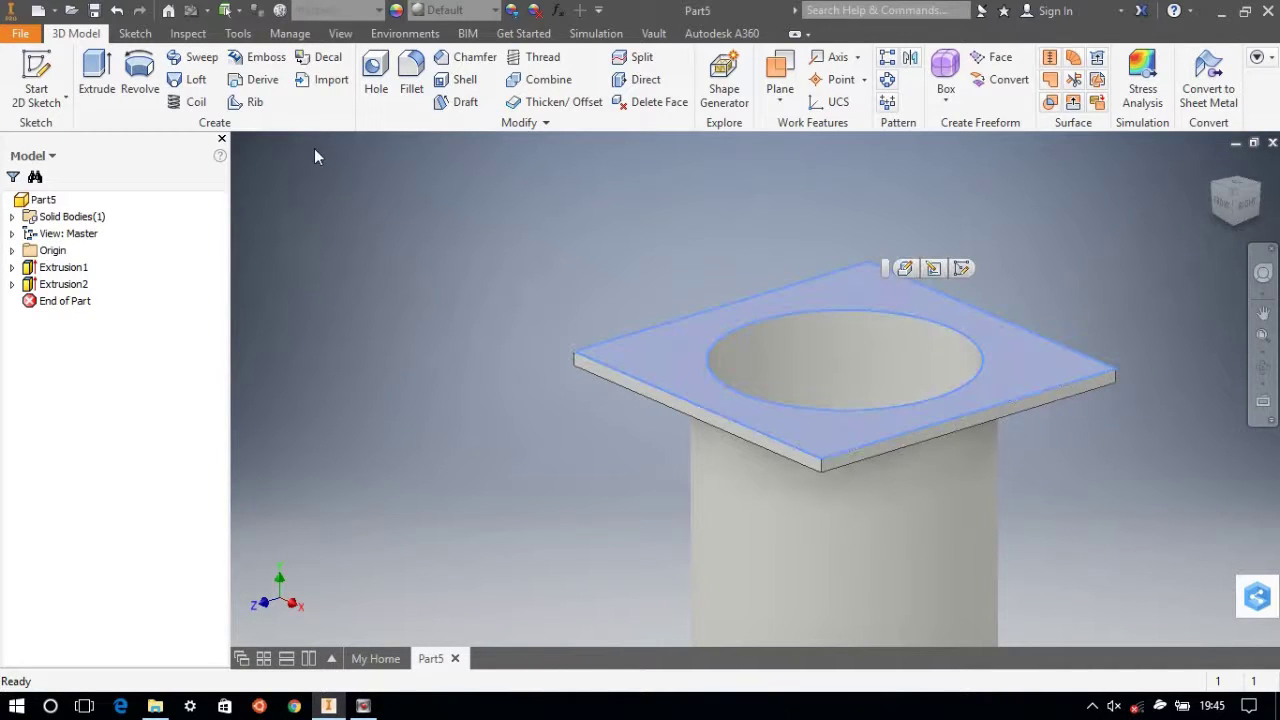
left_click(36, 78)
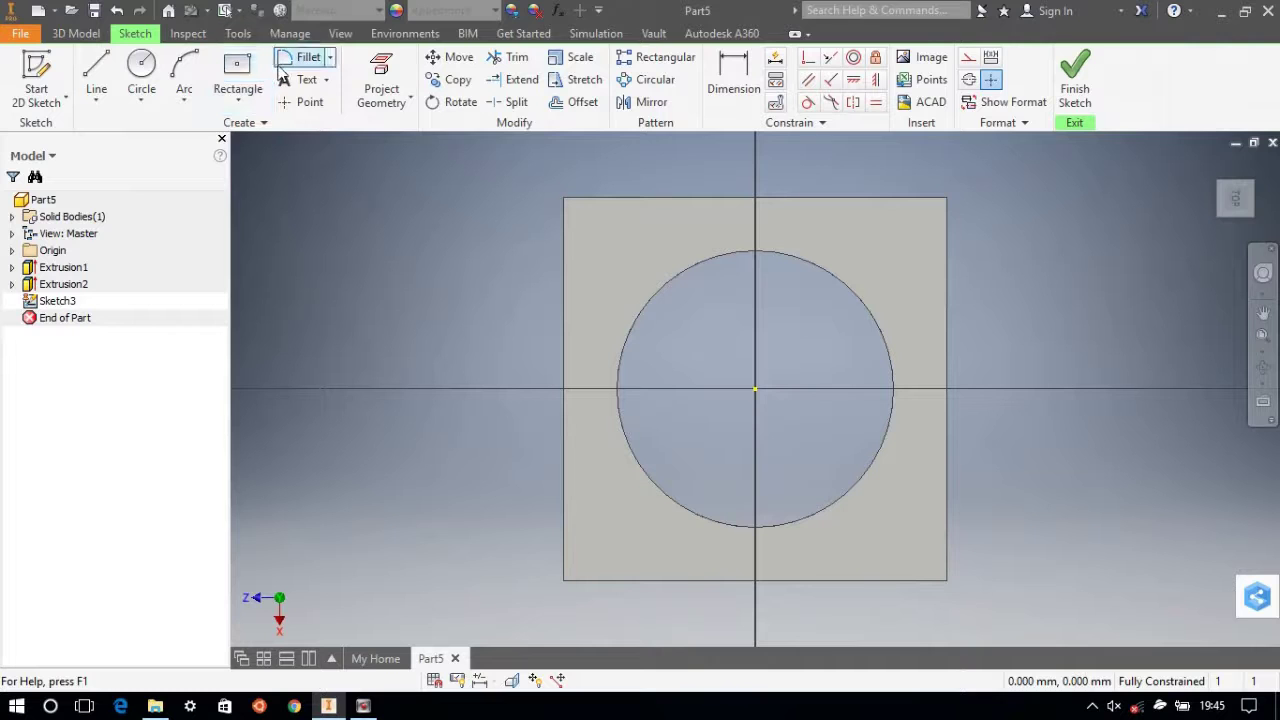
left_click(184, 72)
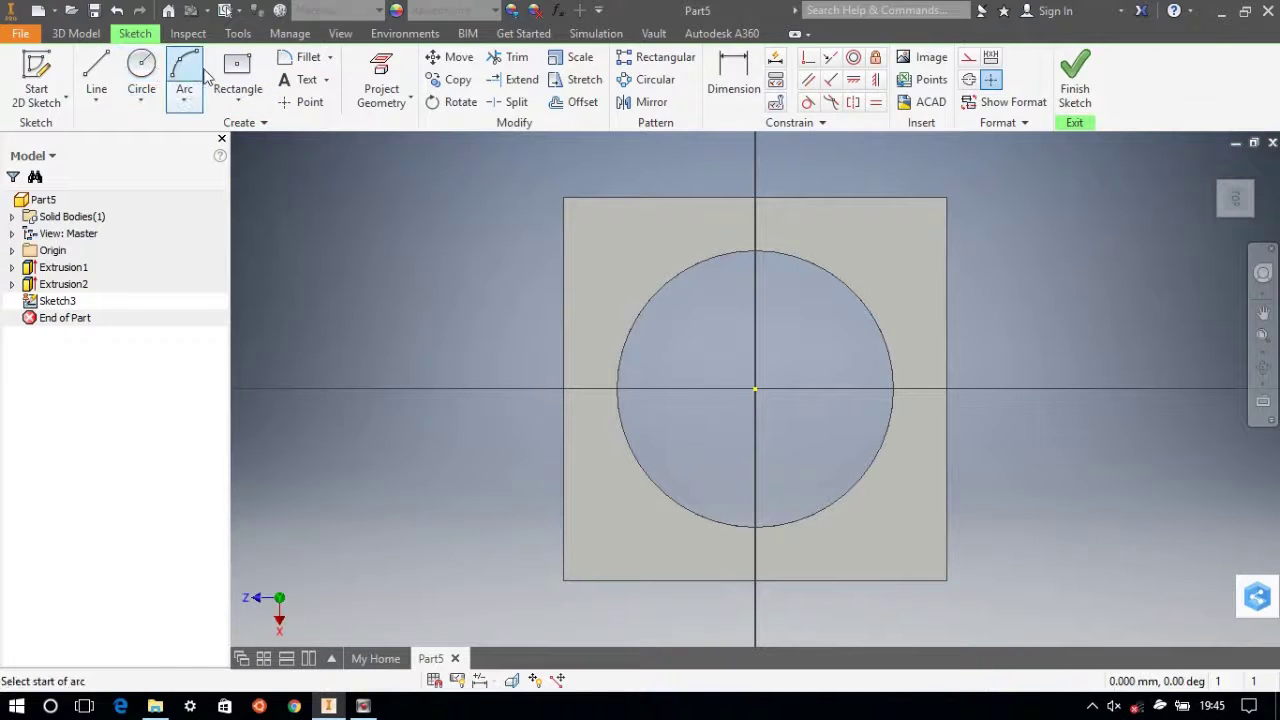
left_click(948, 357)
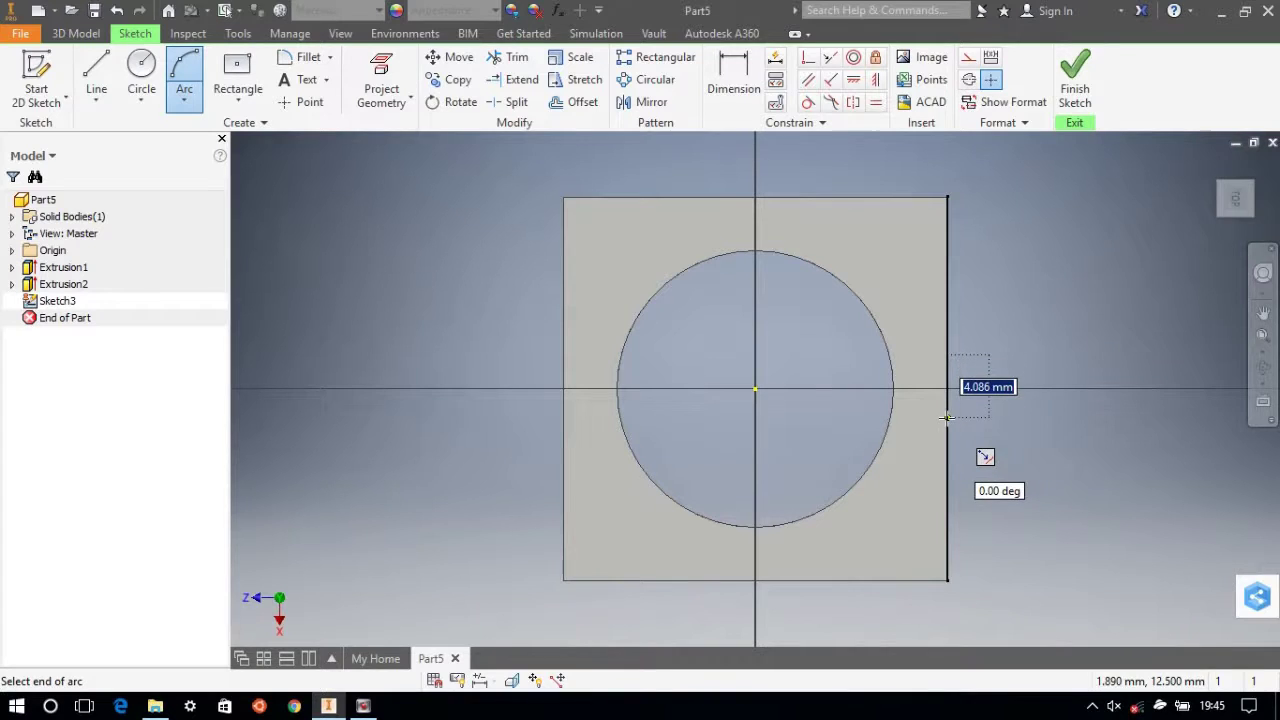
left_click(947, 419)
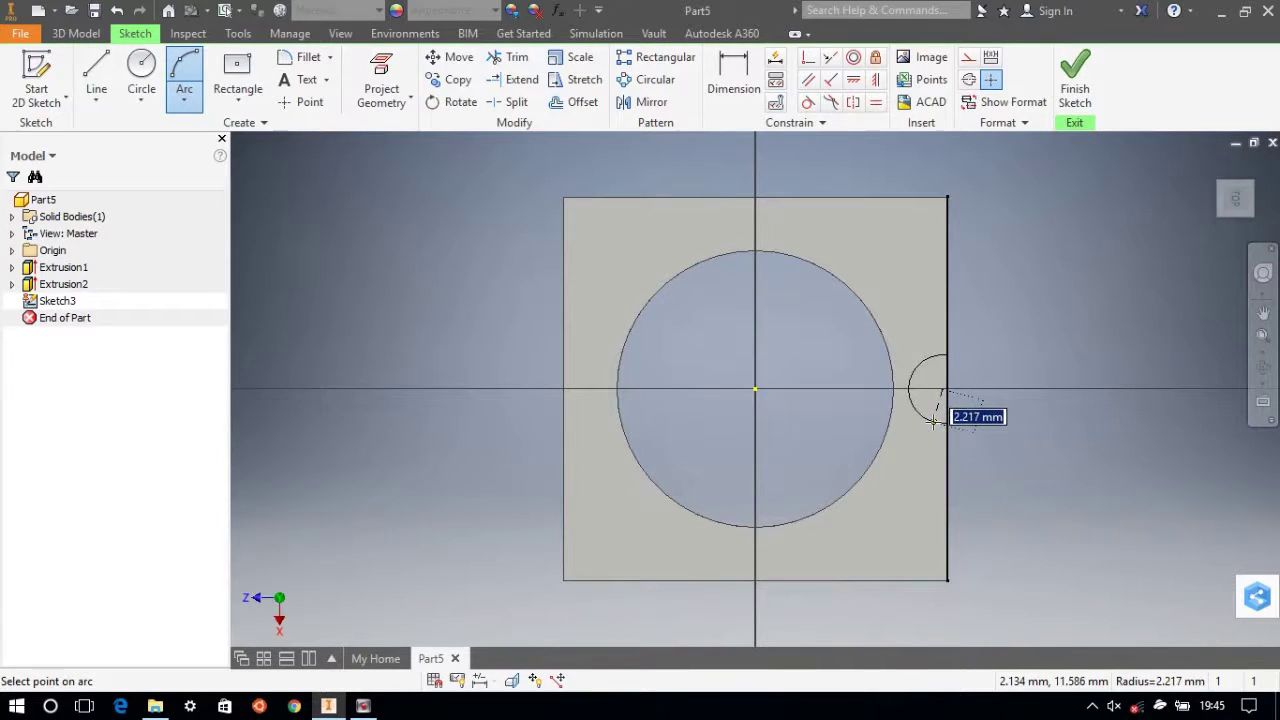
left_click(935, 421)
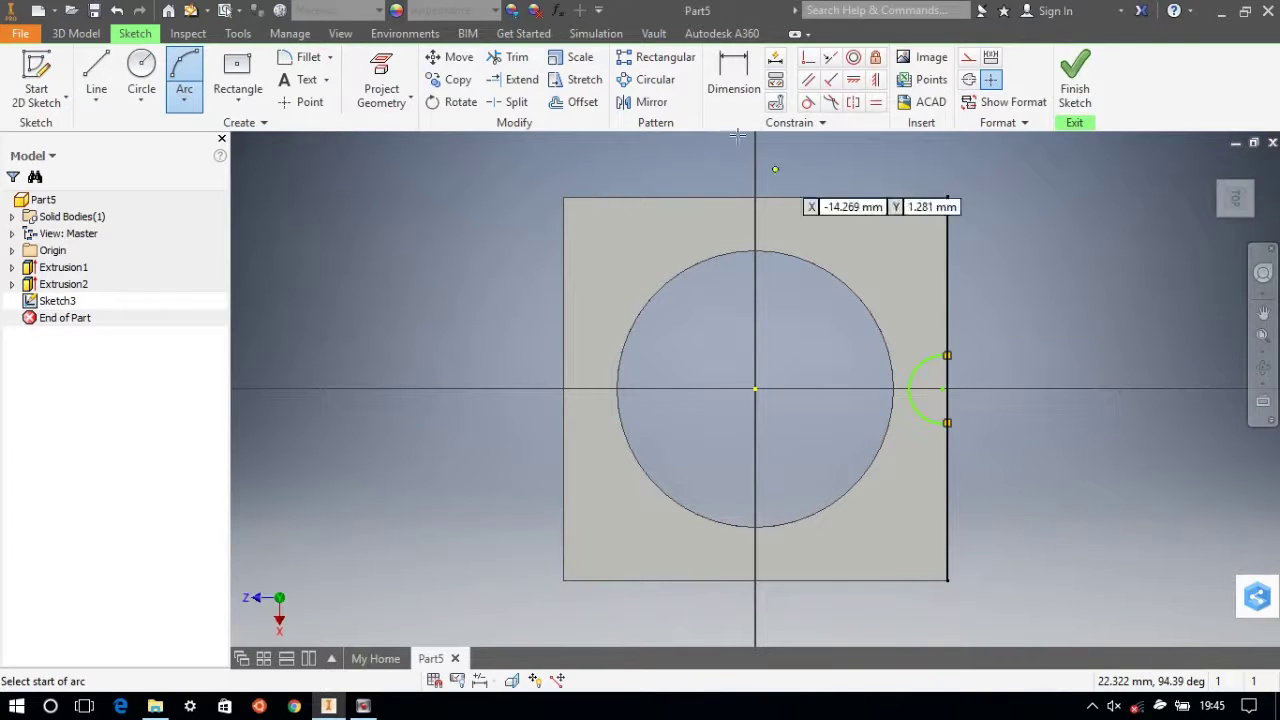
Give the trial arc a vertical dimension of 2, edit it, then undo the change.
left_click(733, 75)
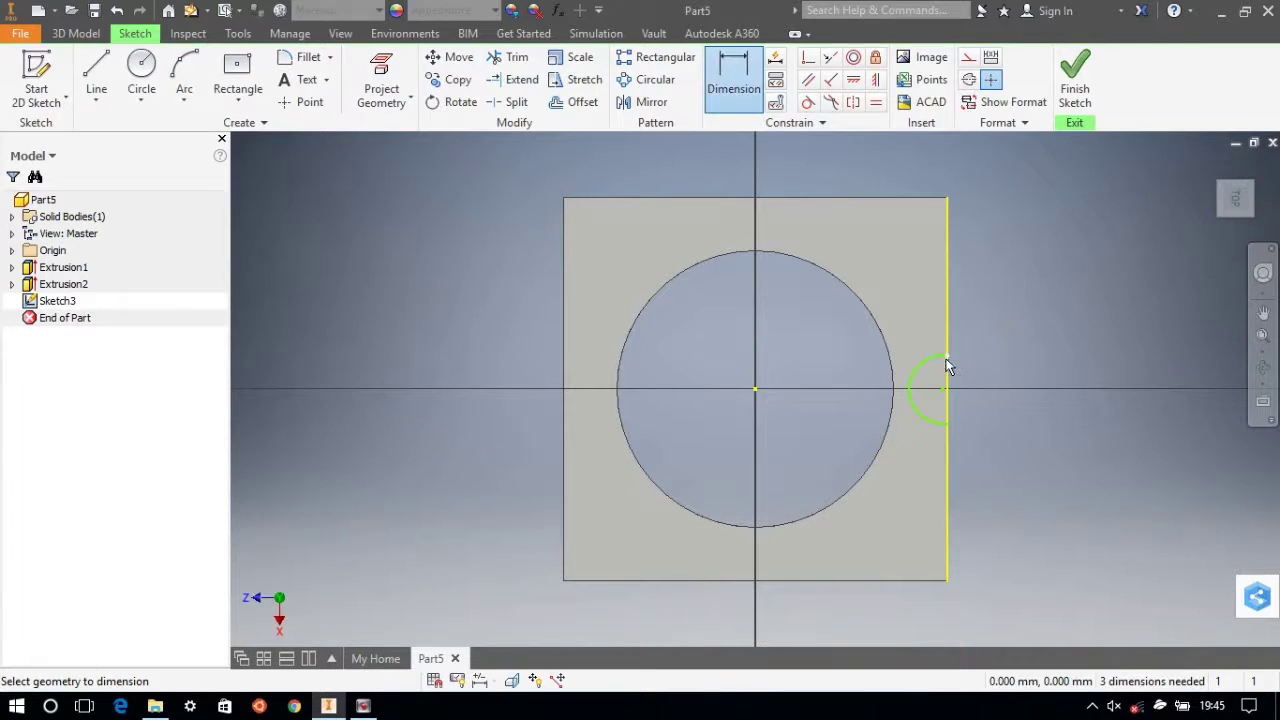
left_click(953, 393)
left_click(985, 390)
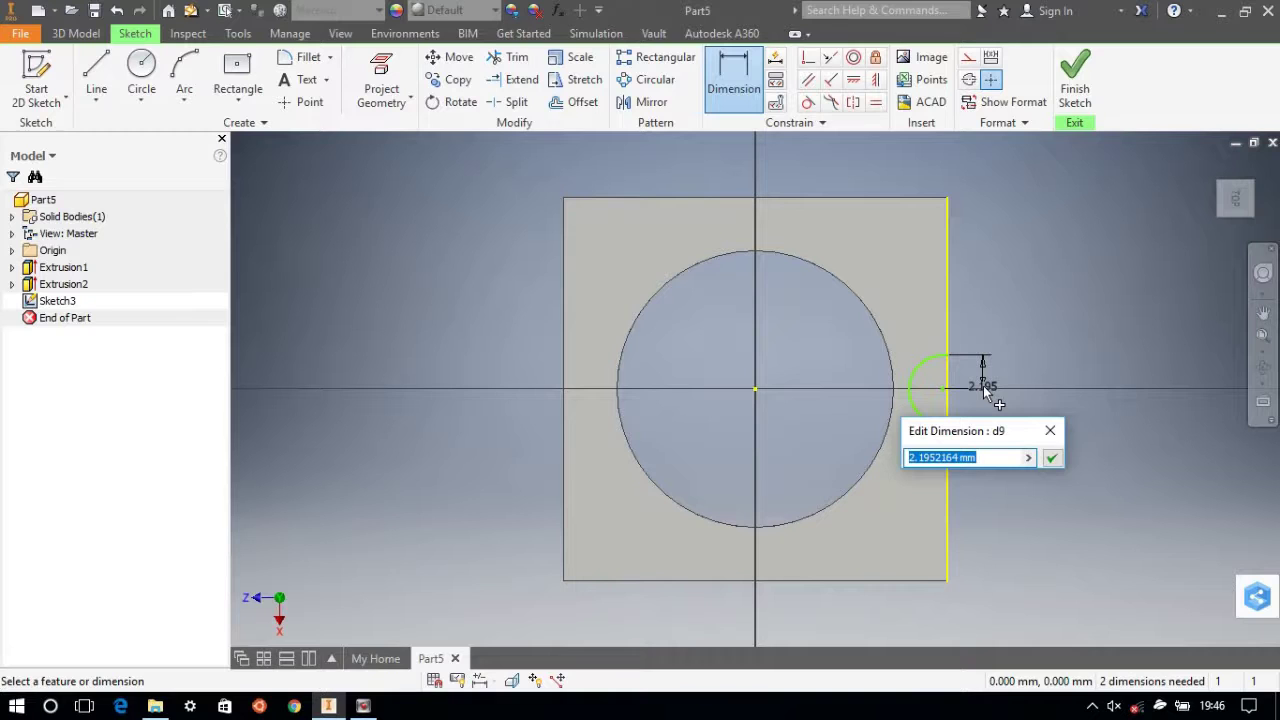
type("2")
key("Return")
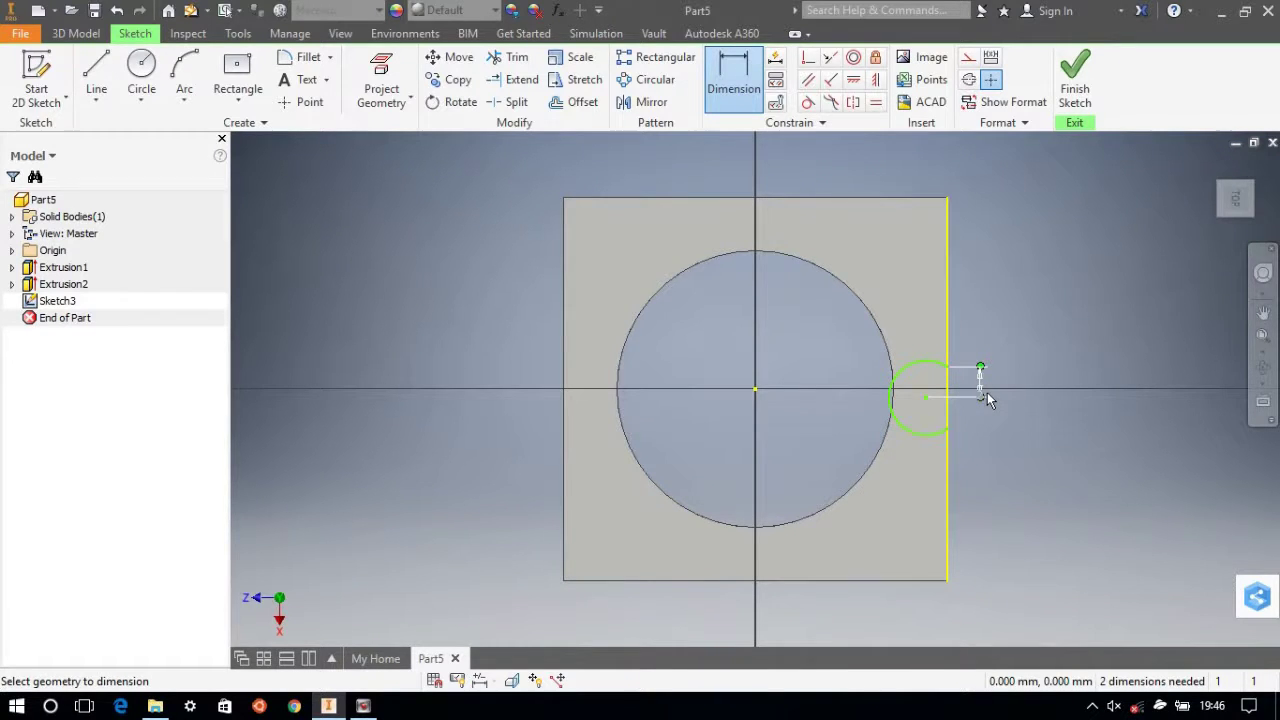
key("Escape")
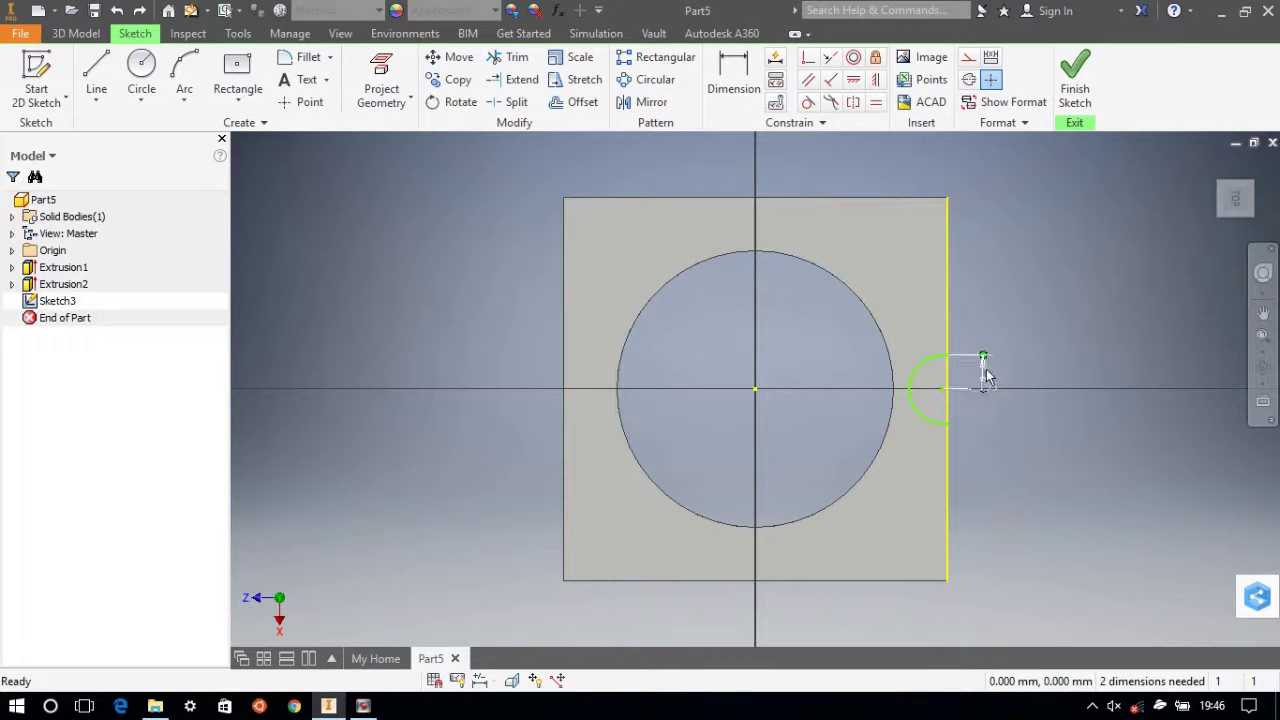
double_click(983, 386)
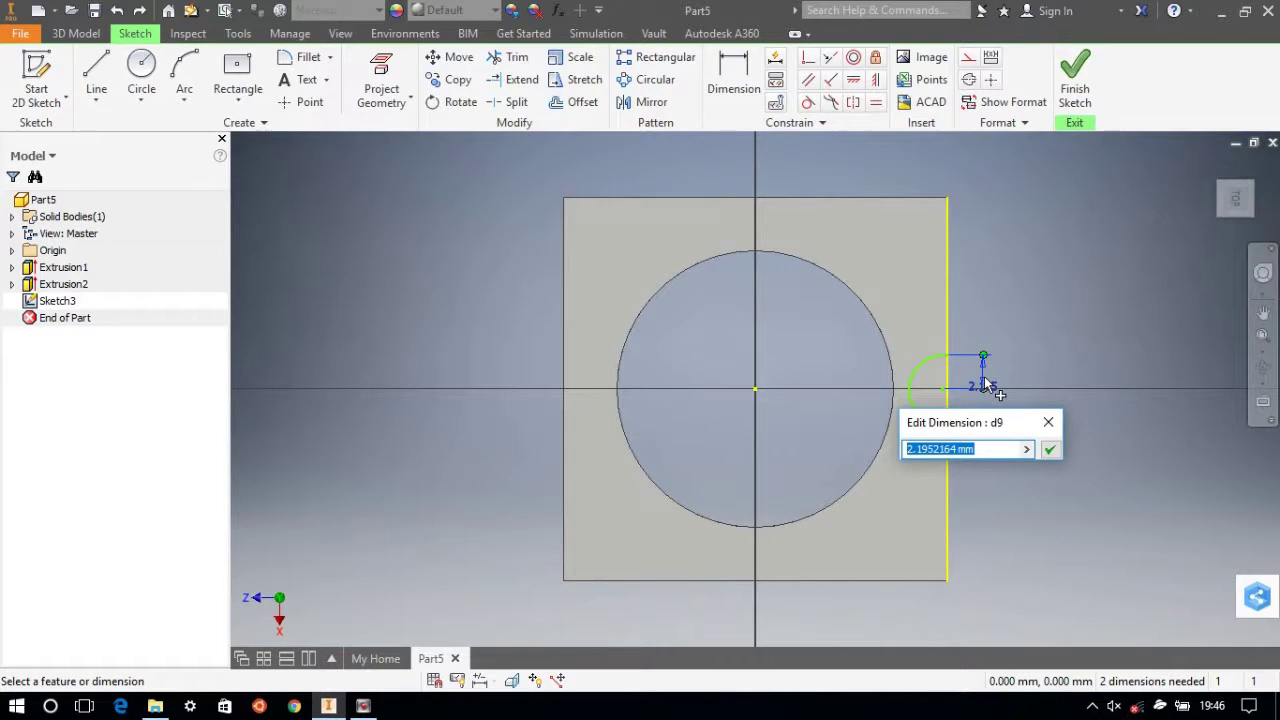
type("2.5")
key("Return")
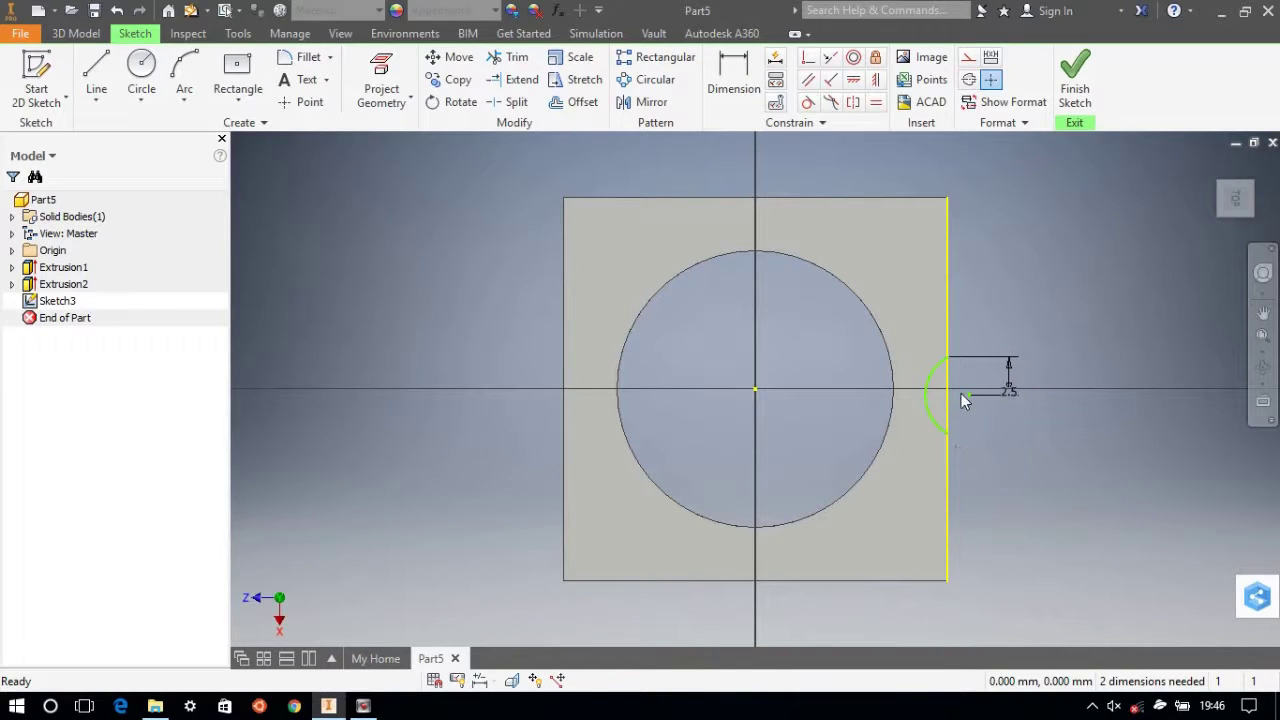
key("ctrl+z")
key("ctrl+z")
Dimension the plate's vertical edge, then delete the trial arc.
key("d")
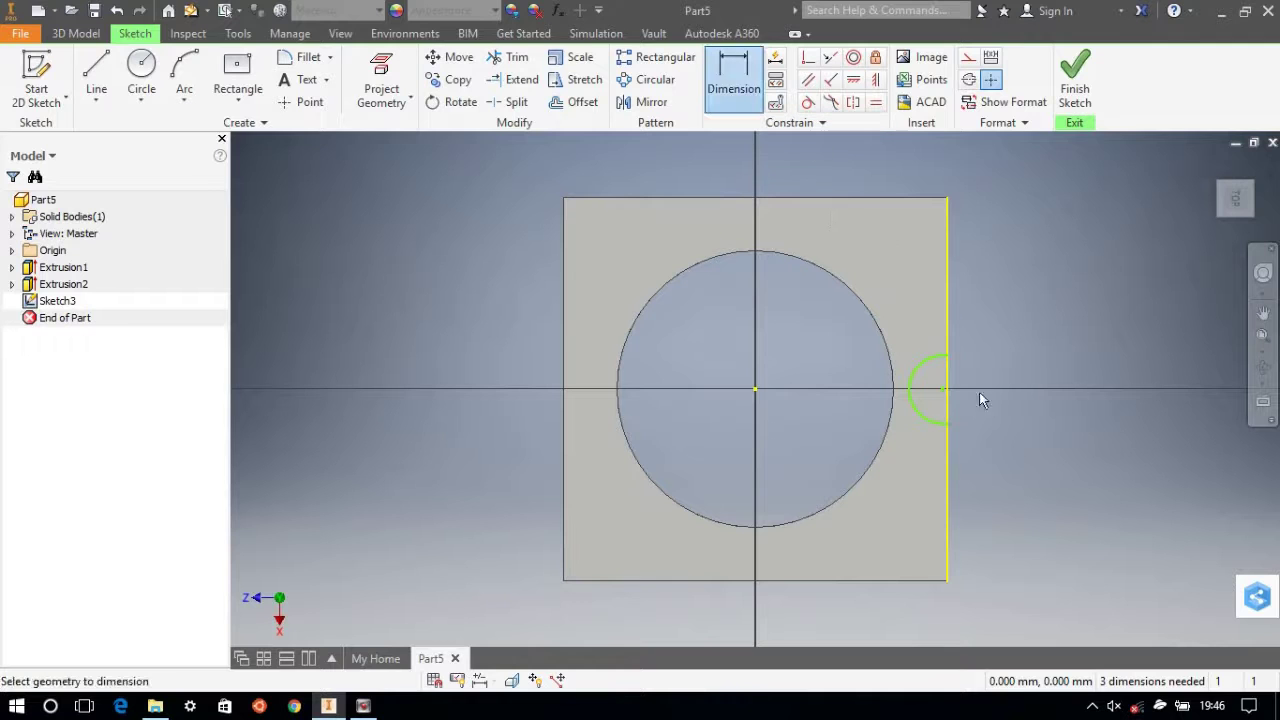
scroll(978, 392, "up", 3)
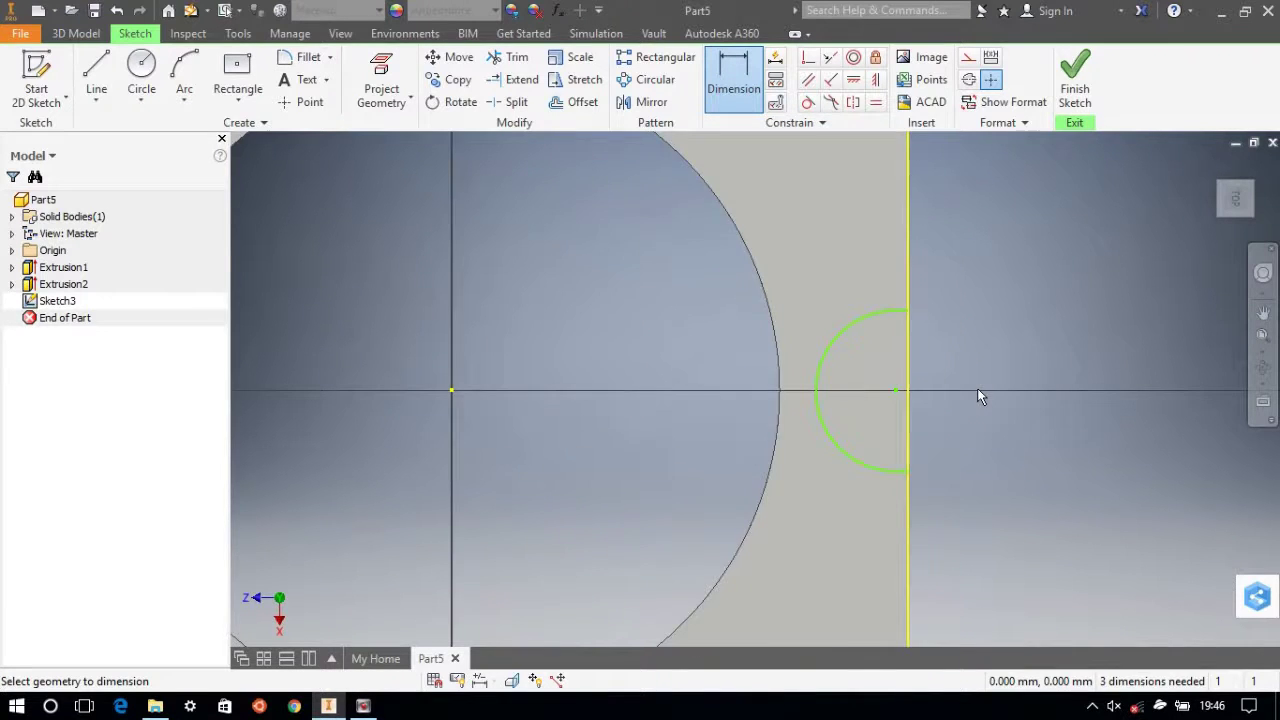
scroll(977, 392, "up", 2)
left_click(845, 393)
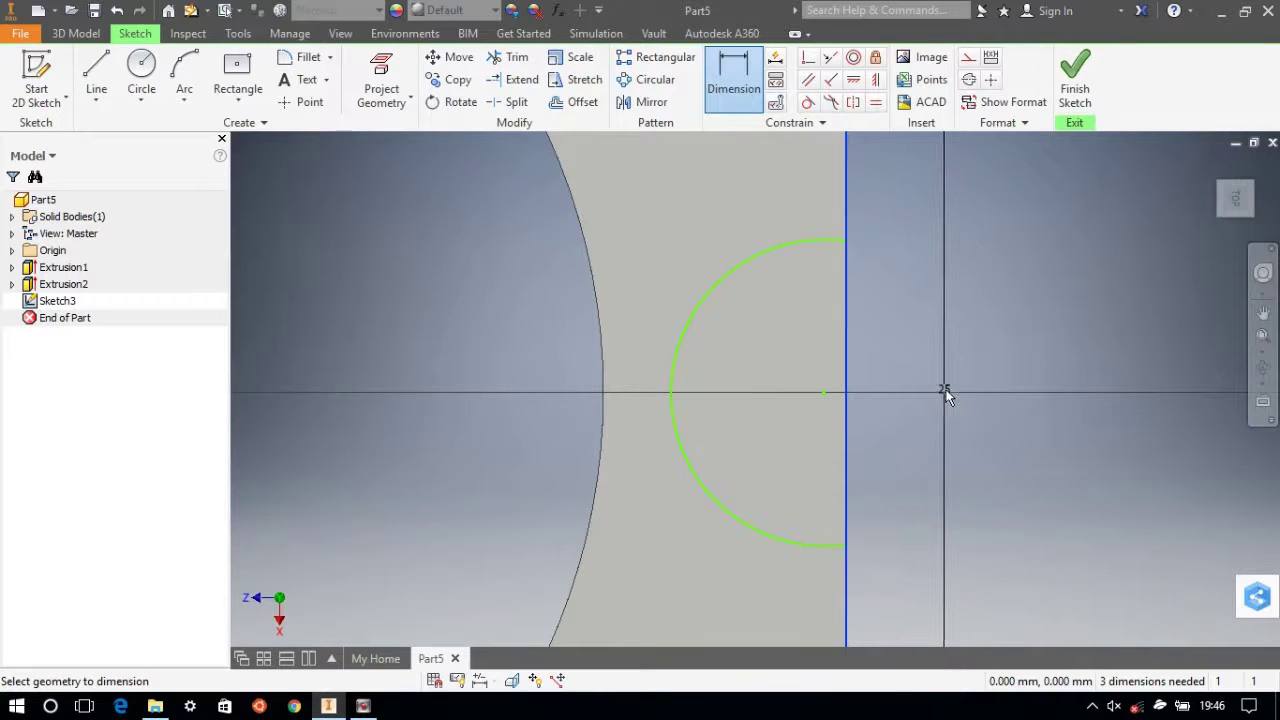
left_click(946, 393)
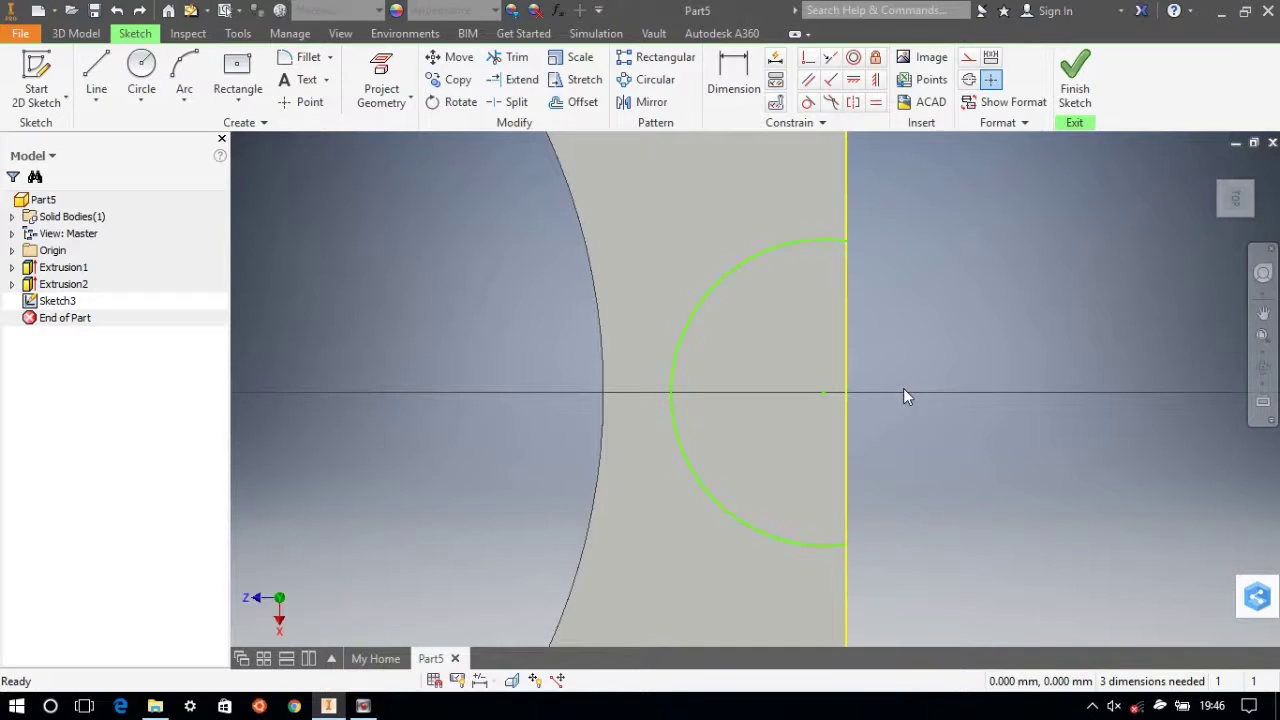
left_click(747, 262)
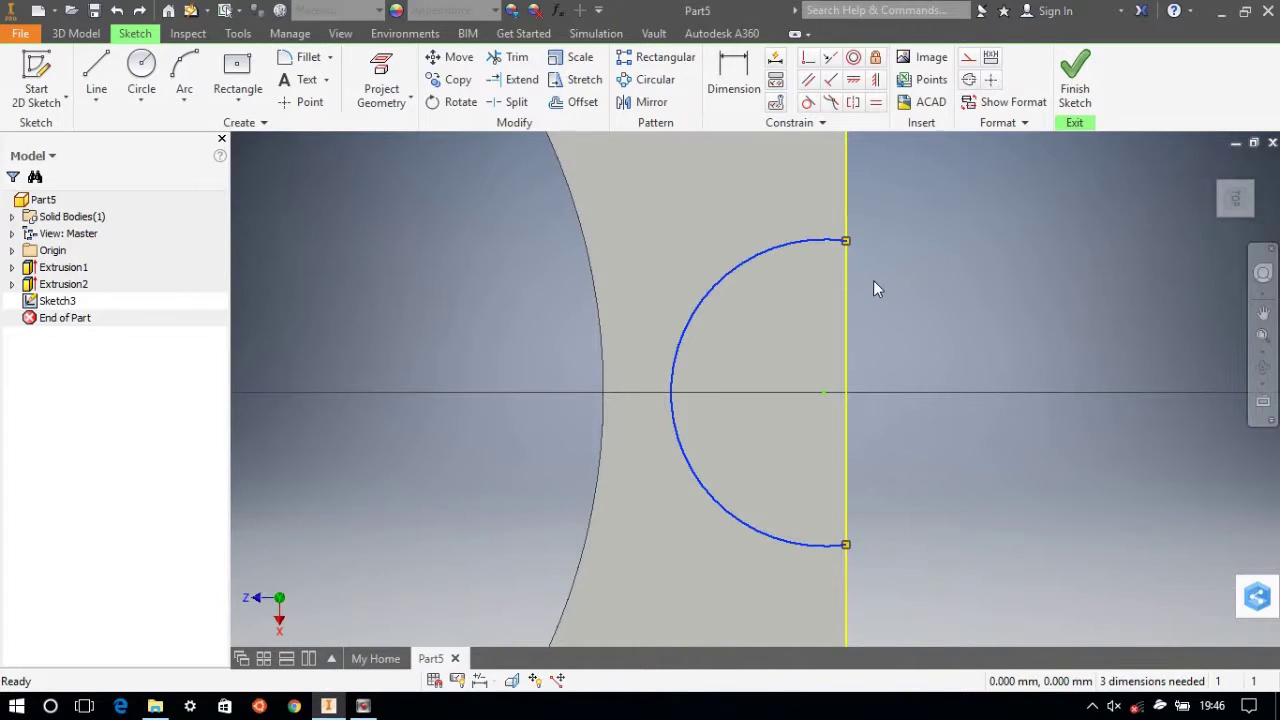
key("Delete")
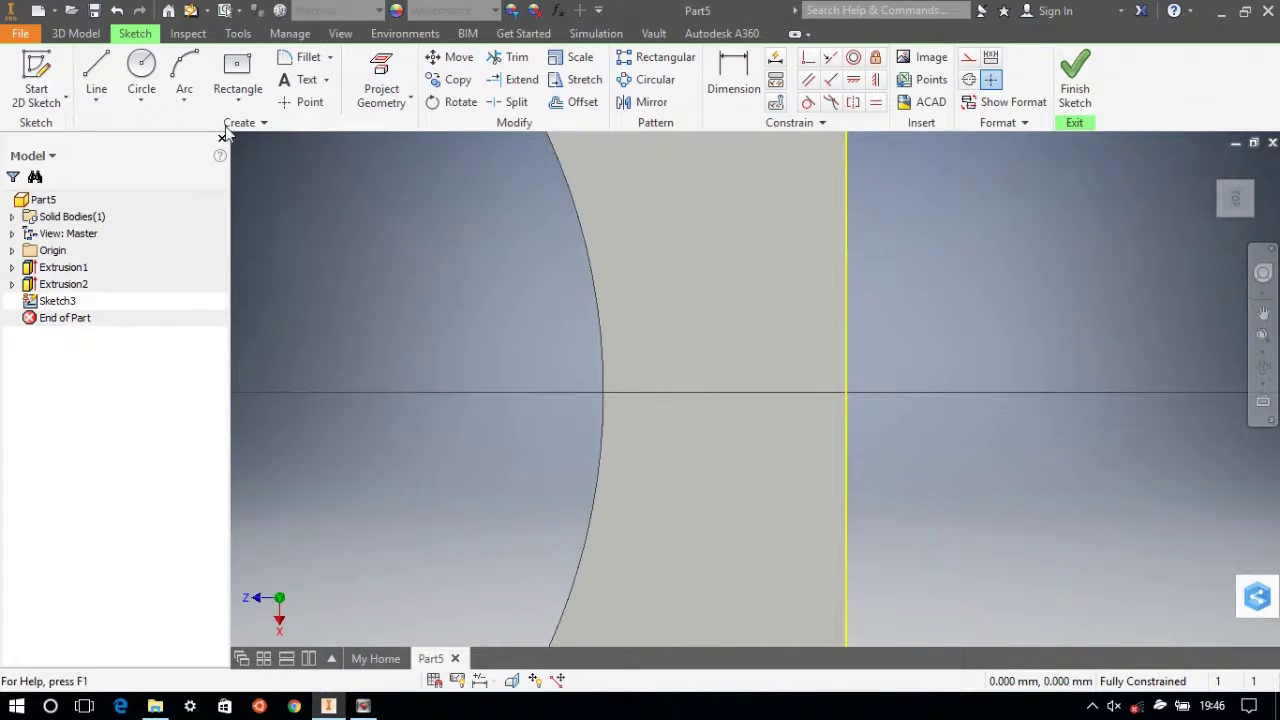
Draw a semicircular arc with both ends on the plate's right edge, bulging into the plate.
left_click(184, 72)
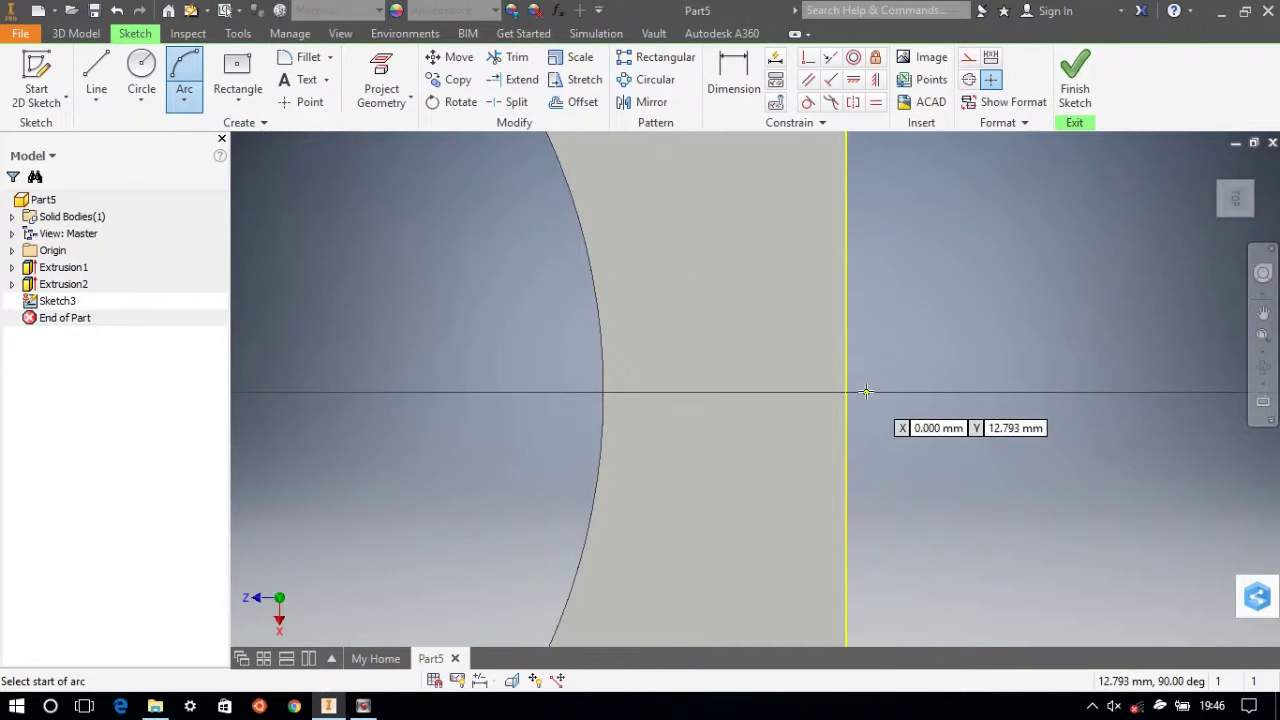
left_click(846, 330)
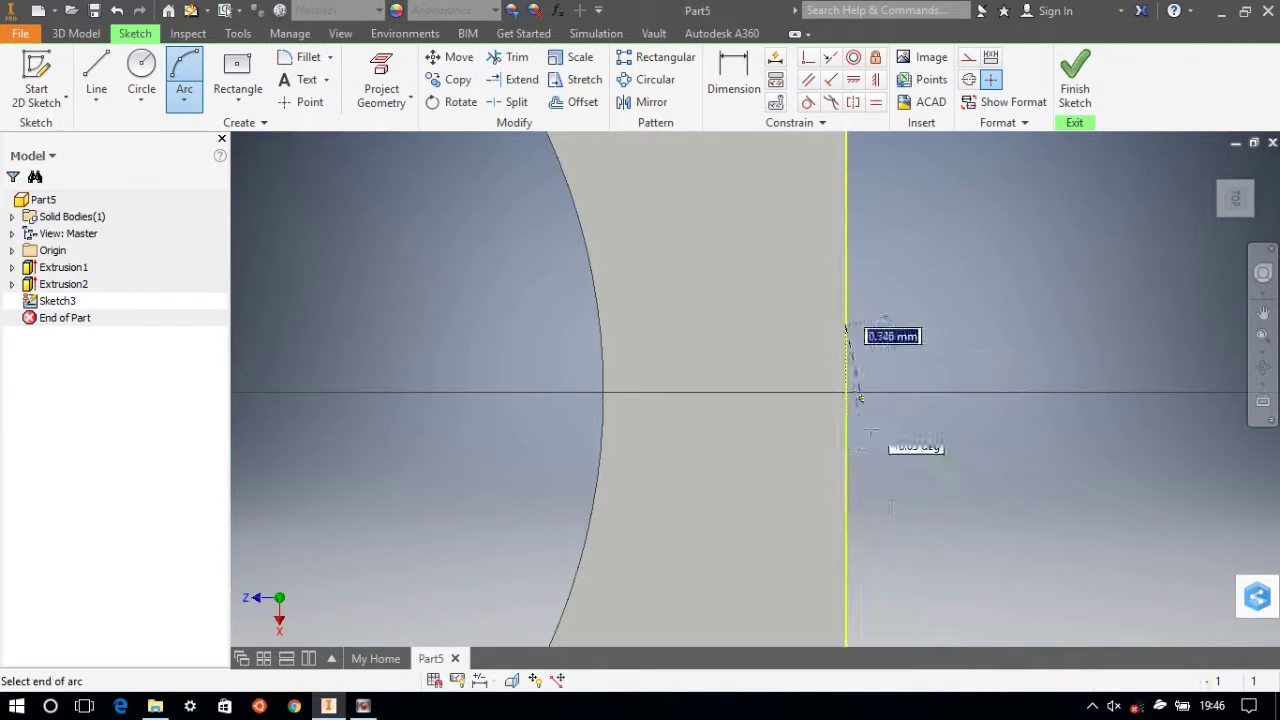
left_click(847, 465)
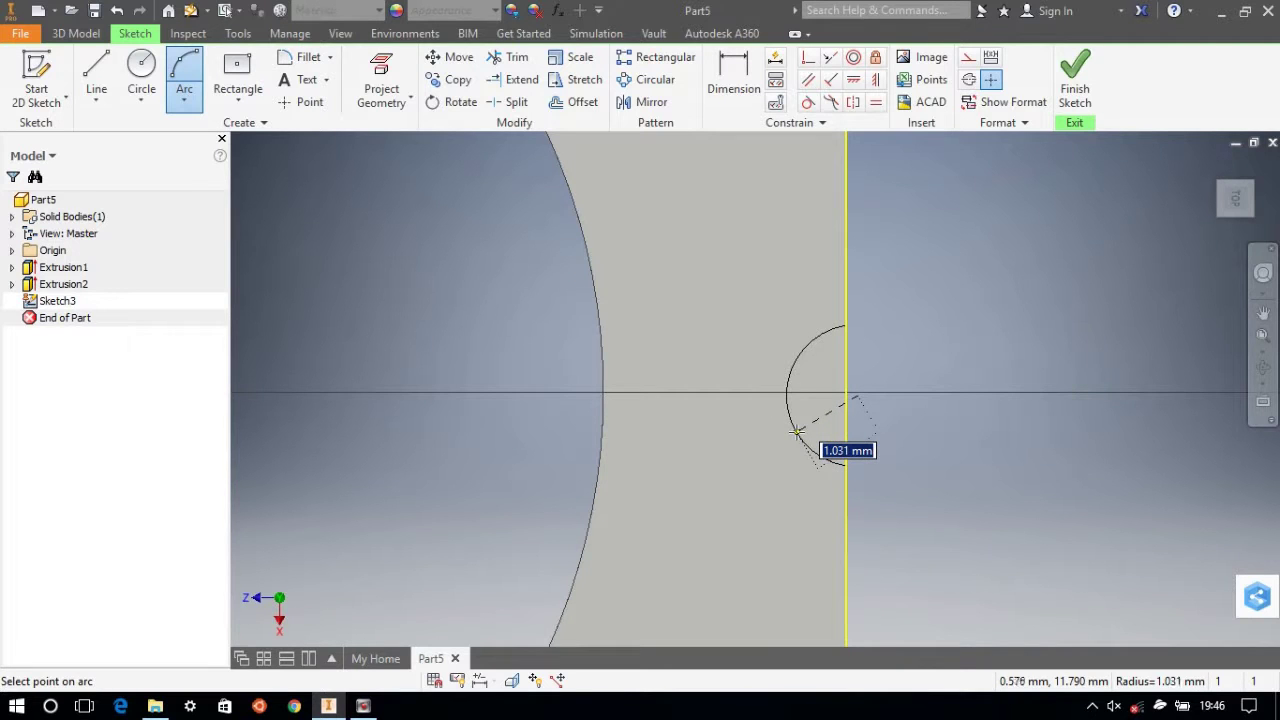
key("Escape")
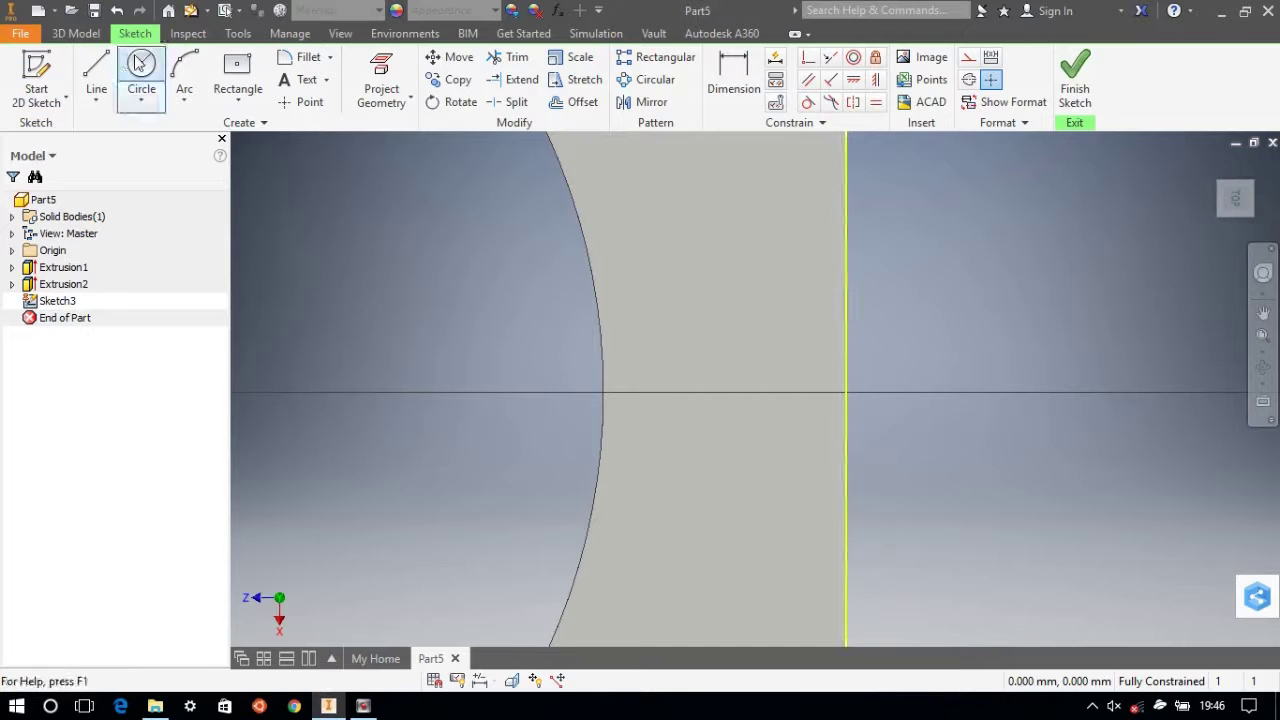
left_click(184, 70)
left_click(848, 277)
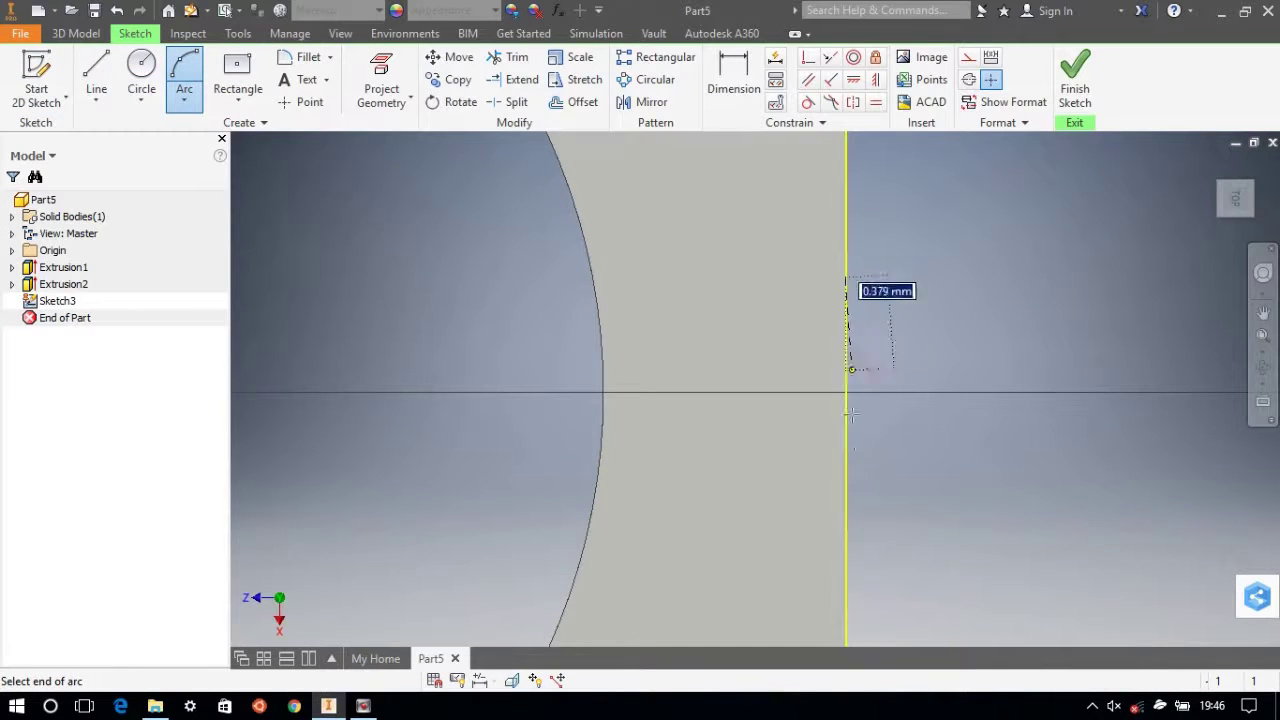
left_click(845, 514)
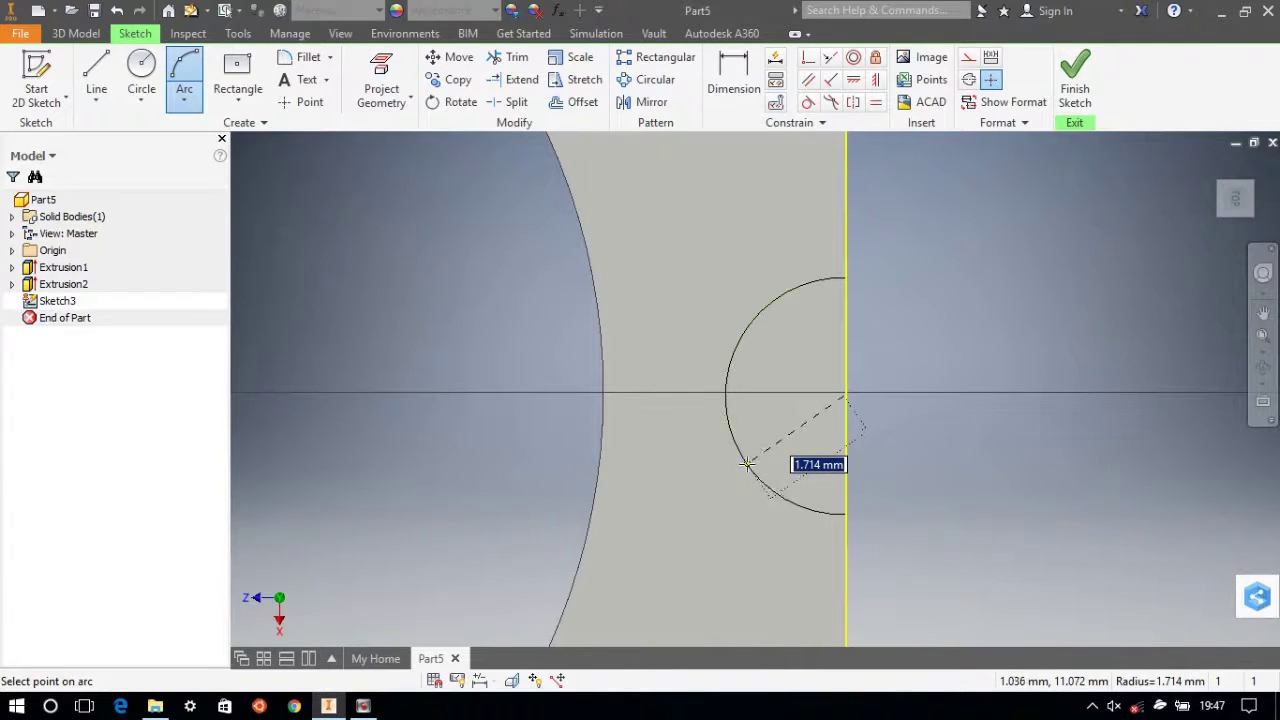
left_click(747, 465)
key("d")
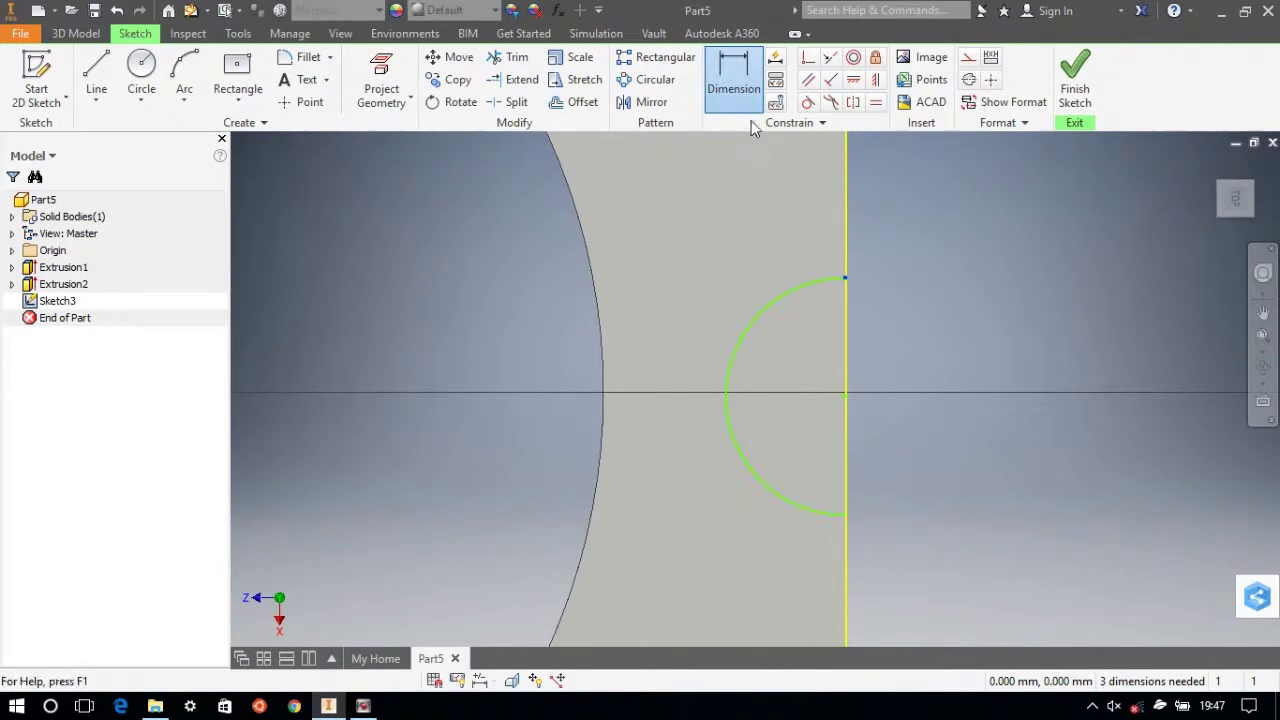
Dimension the arc's top endpoint 1.7 mm from its centre.
left_click(846, 279)
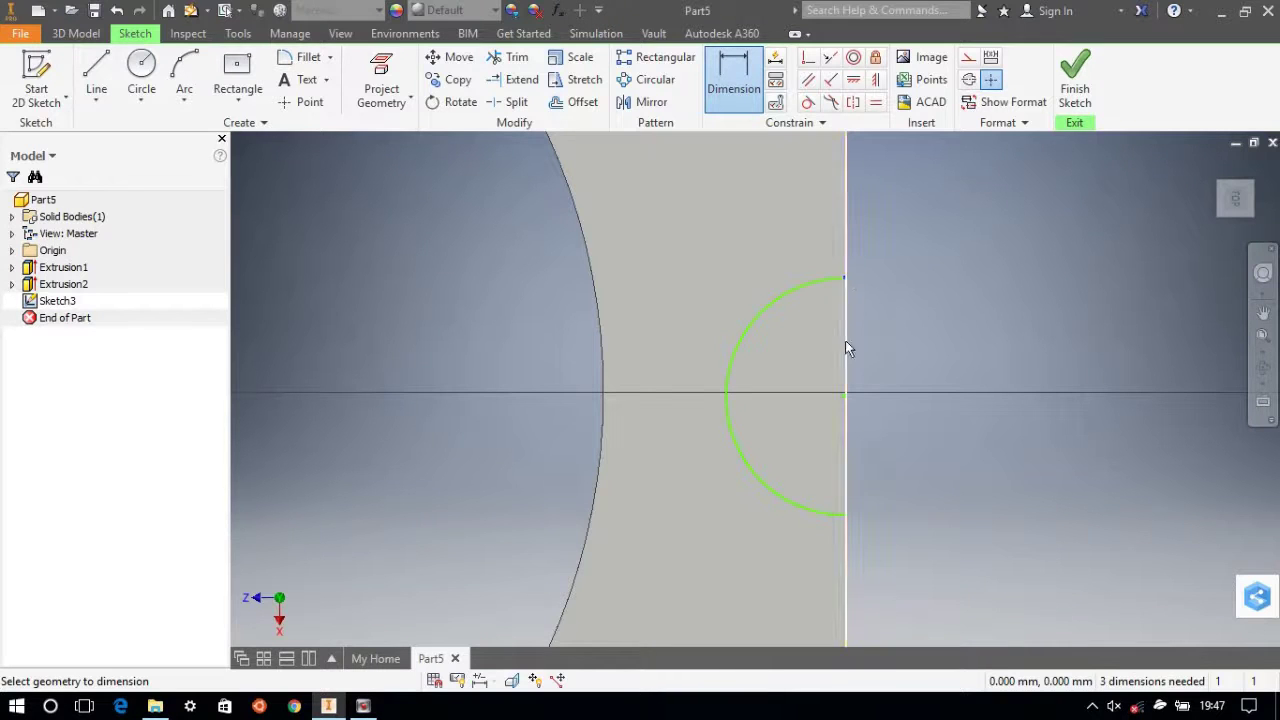
left_click(846, 395)
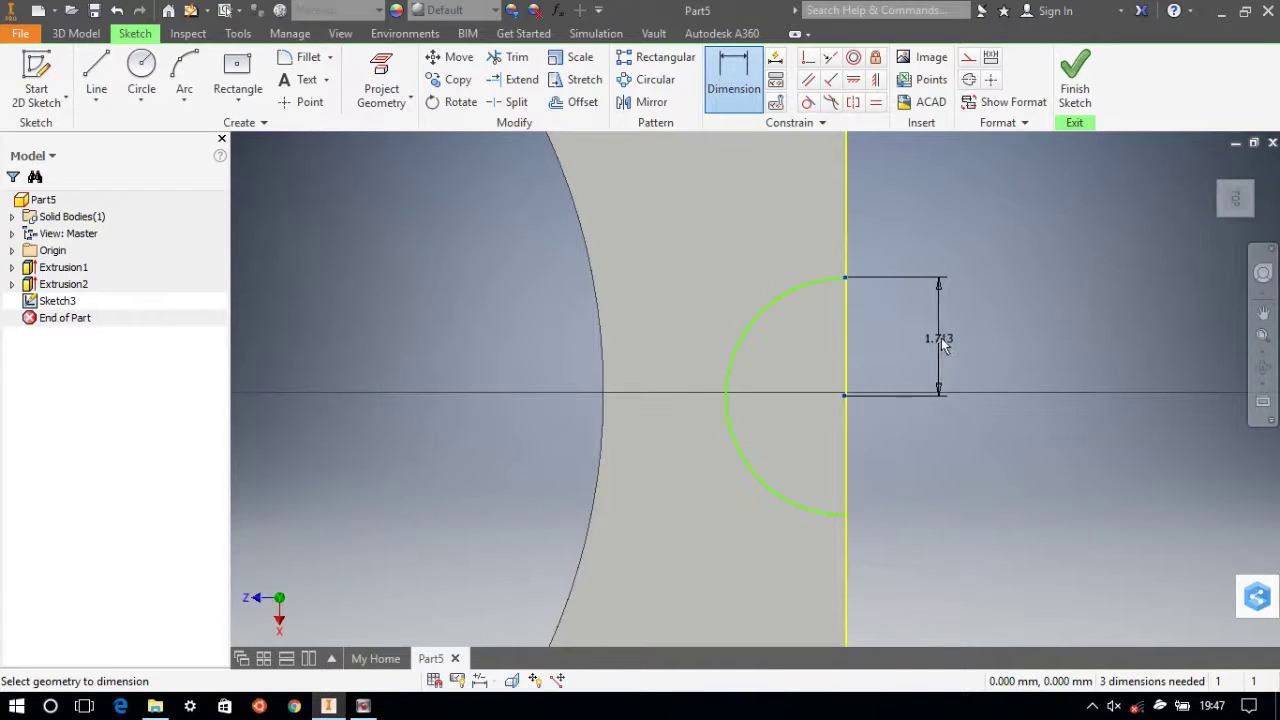
left_click(940, 343)
type("1.7")
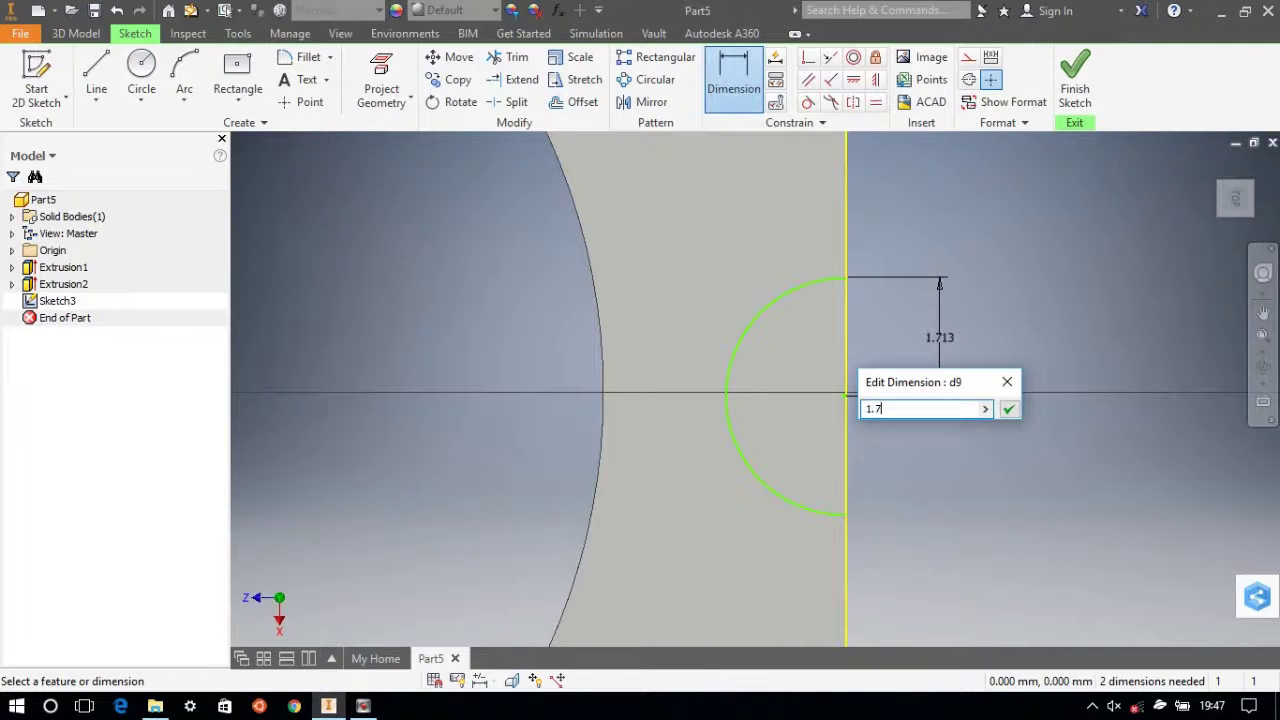
key("Return")
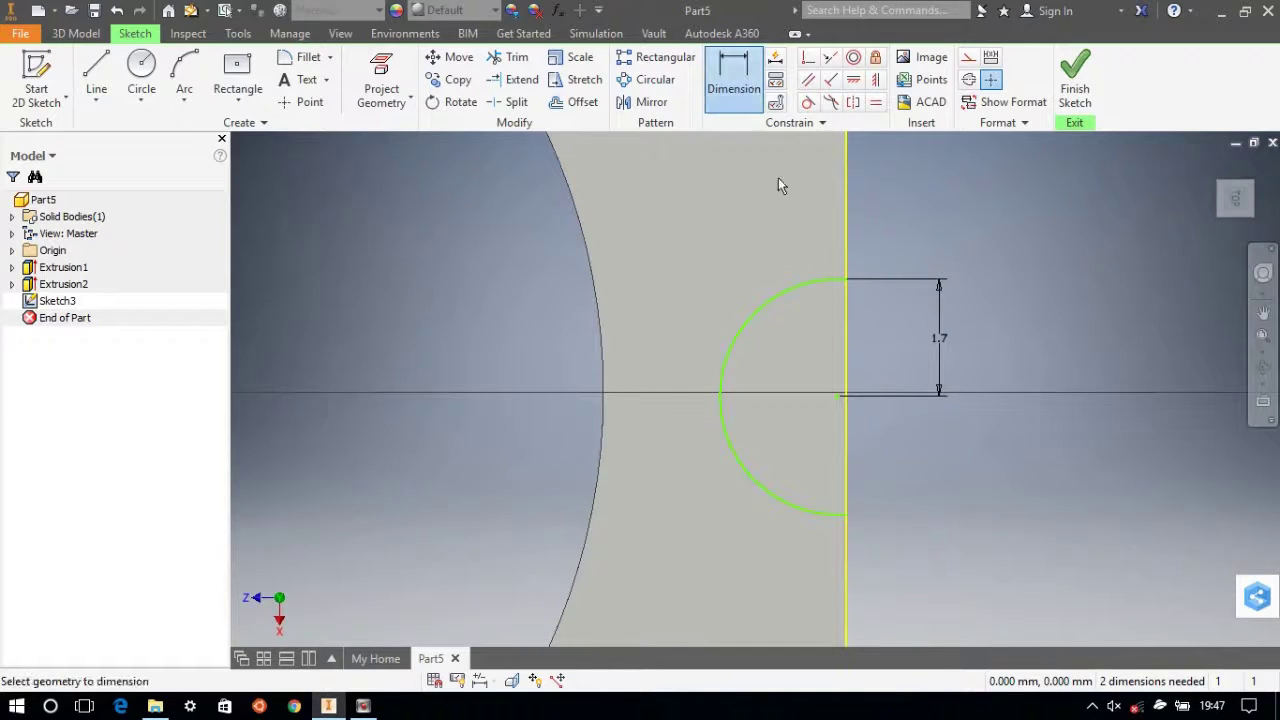
Add the centre-to-lower-endpoint dimension as driven (1.7) and finish the sketch.
left_click(838, 397)
left_click(845, 516)
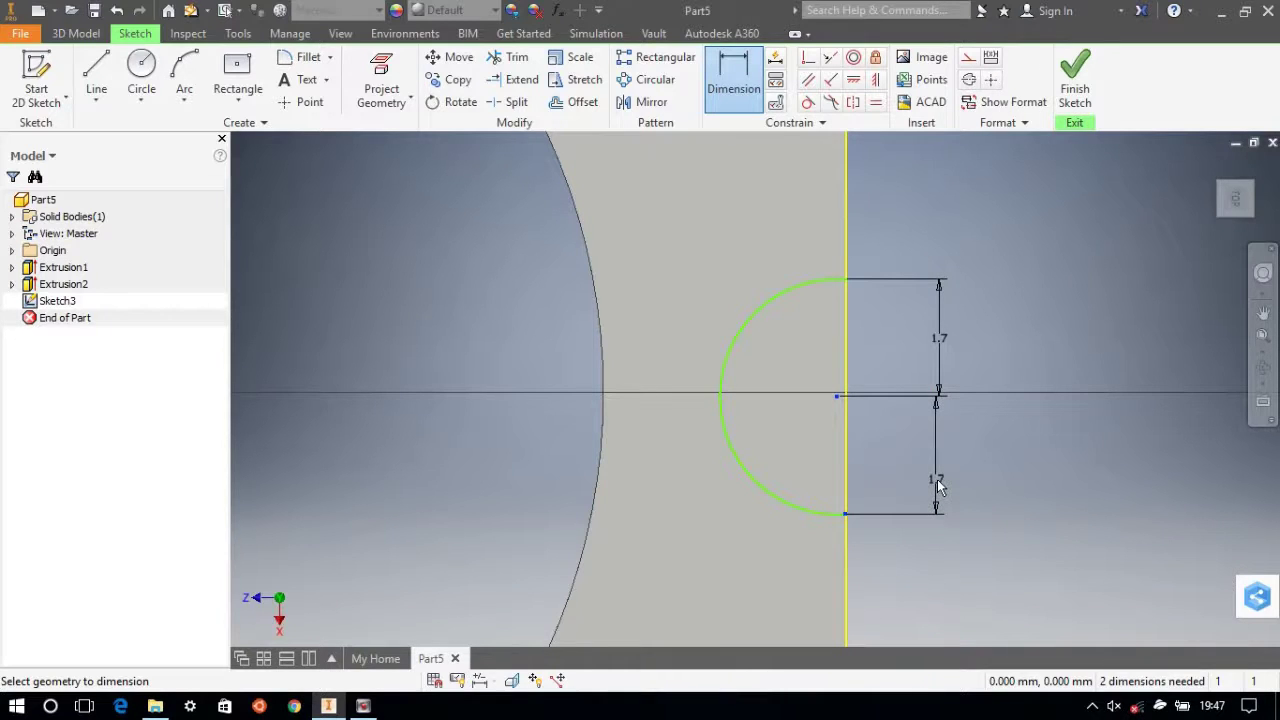
left_click(940, 478)
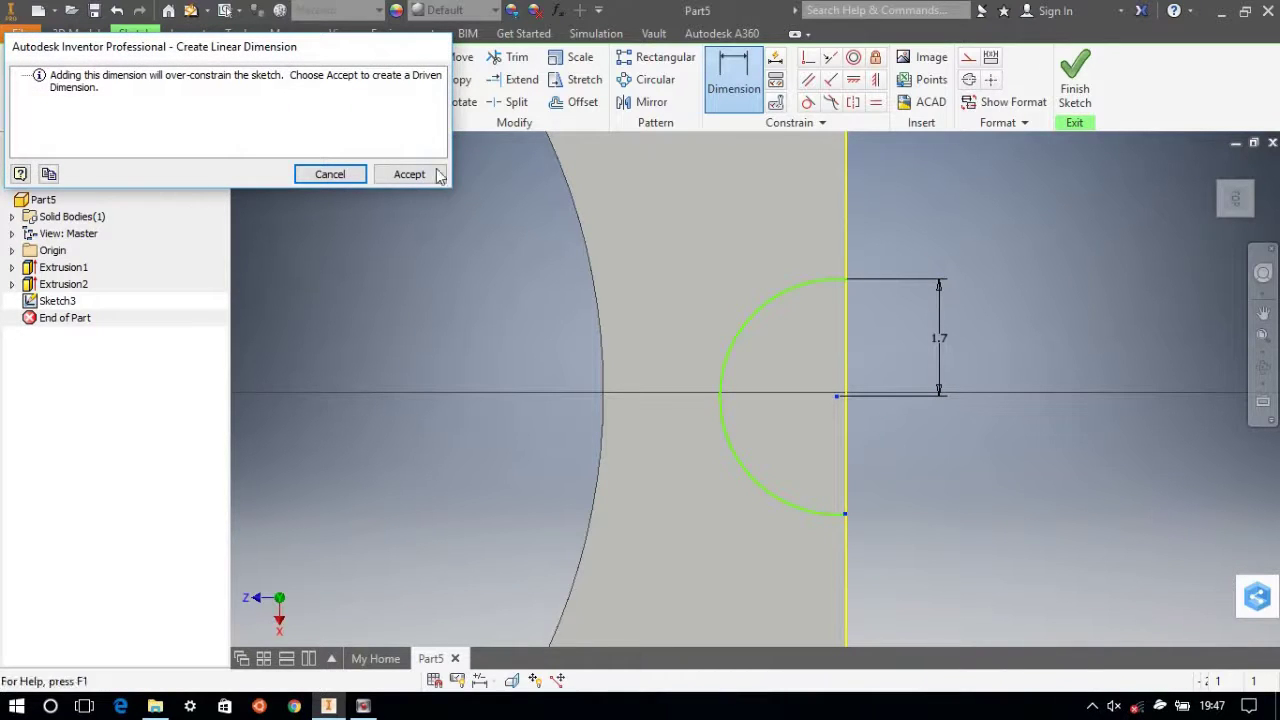
left_click(388, 177)
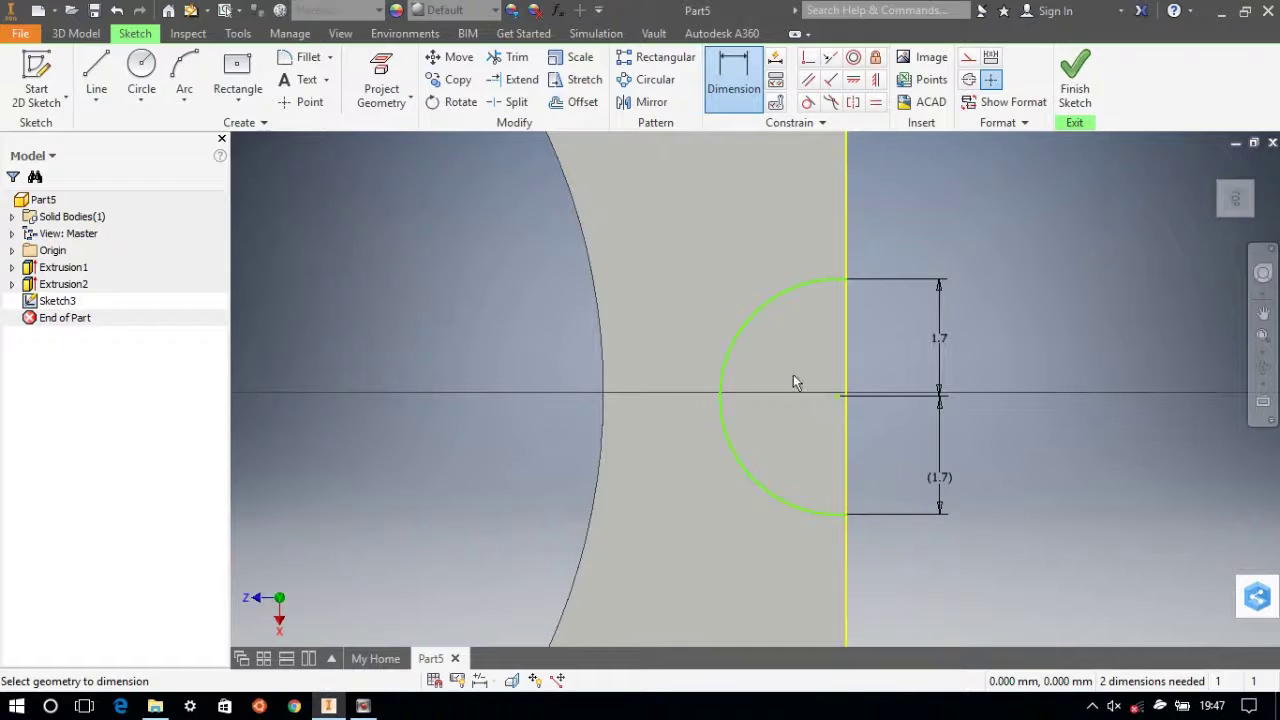
left_click(1074, 75)
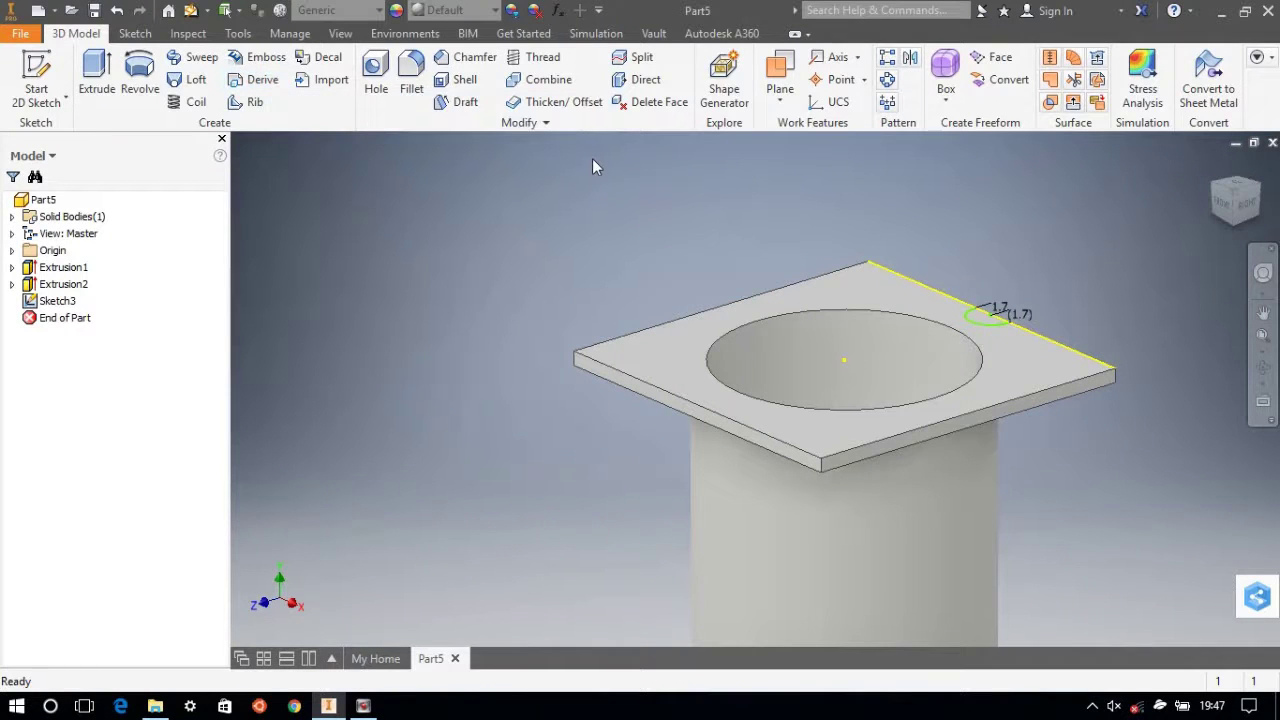
Extrude-cut the semicircle profile downward through the plate to form the notch.
left_click(97, 75)
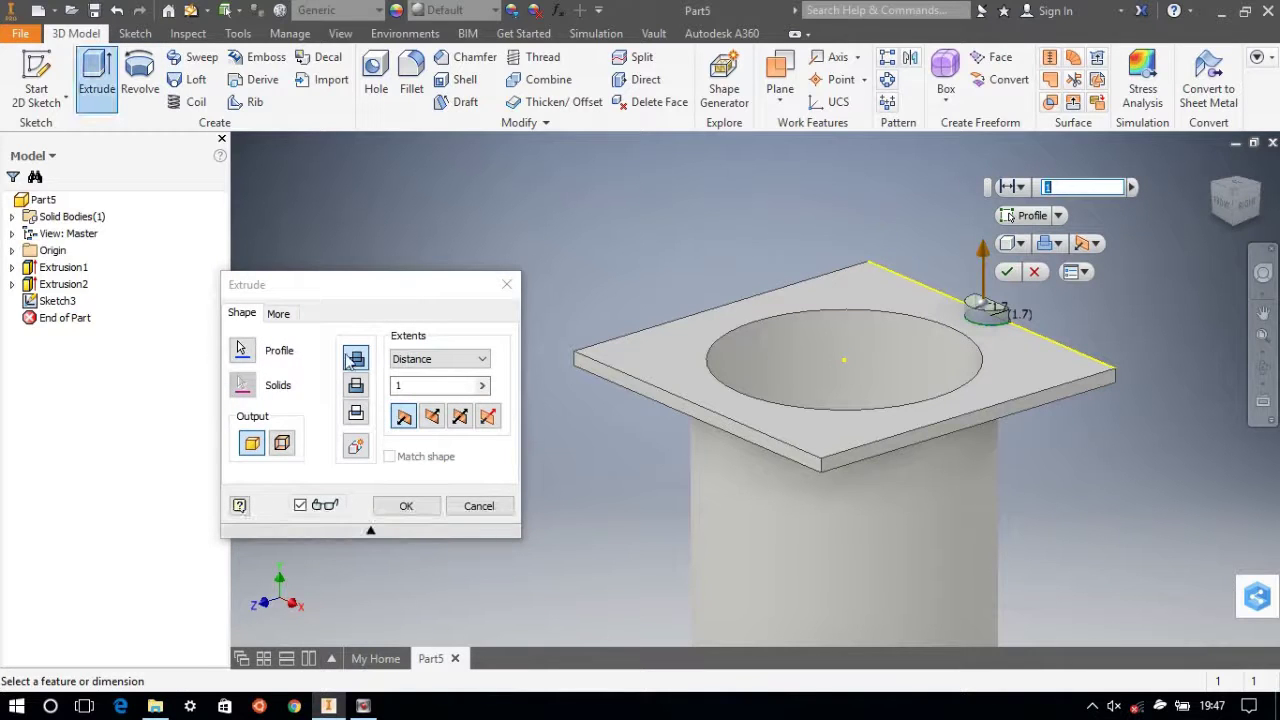
left_click(432, 417)
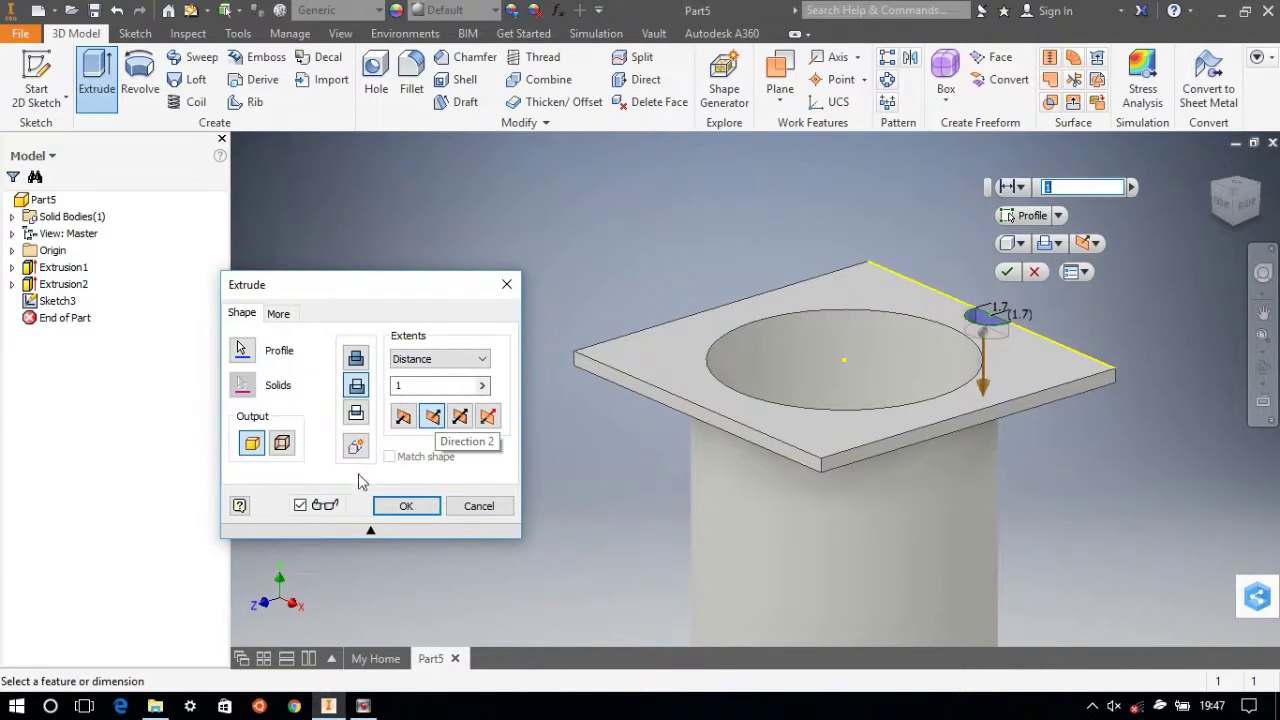
left_click(395, 505)
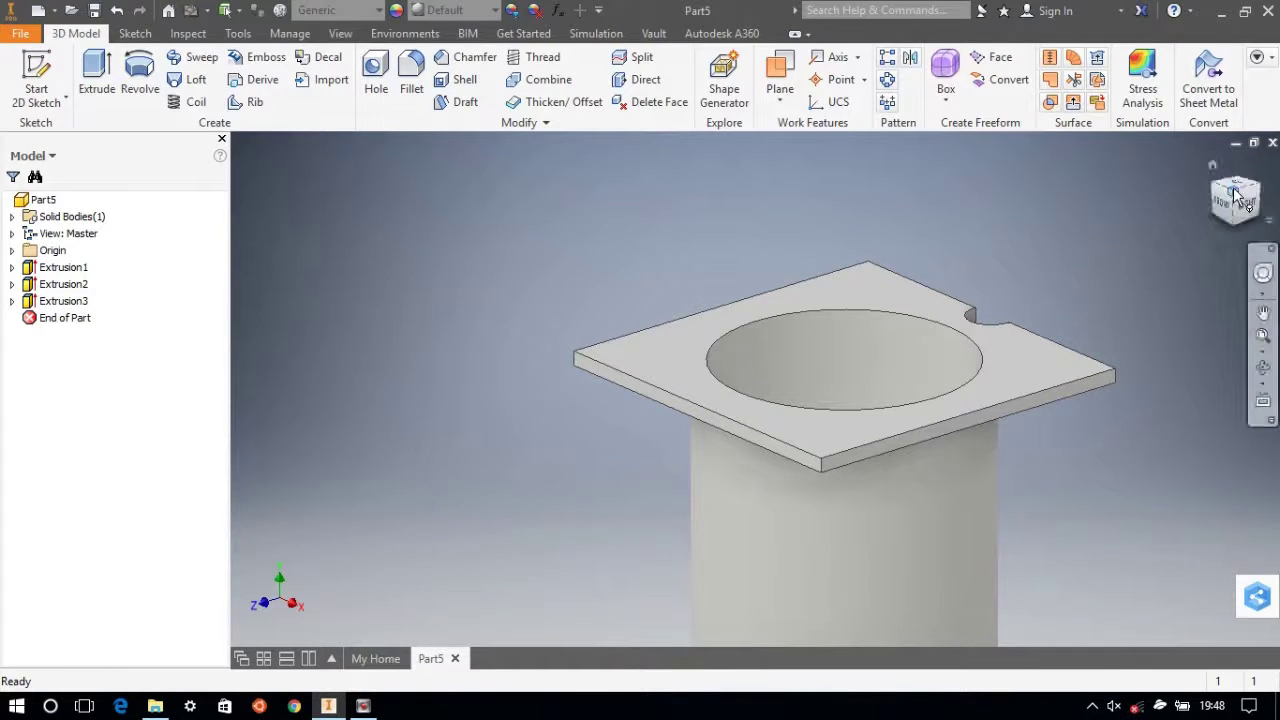
left_click(1263, 313)
middle_click_drag(844, 574, 844, 574, "shift")
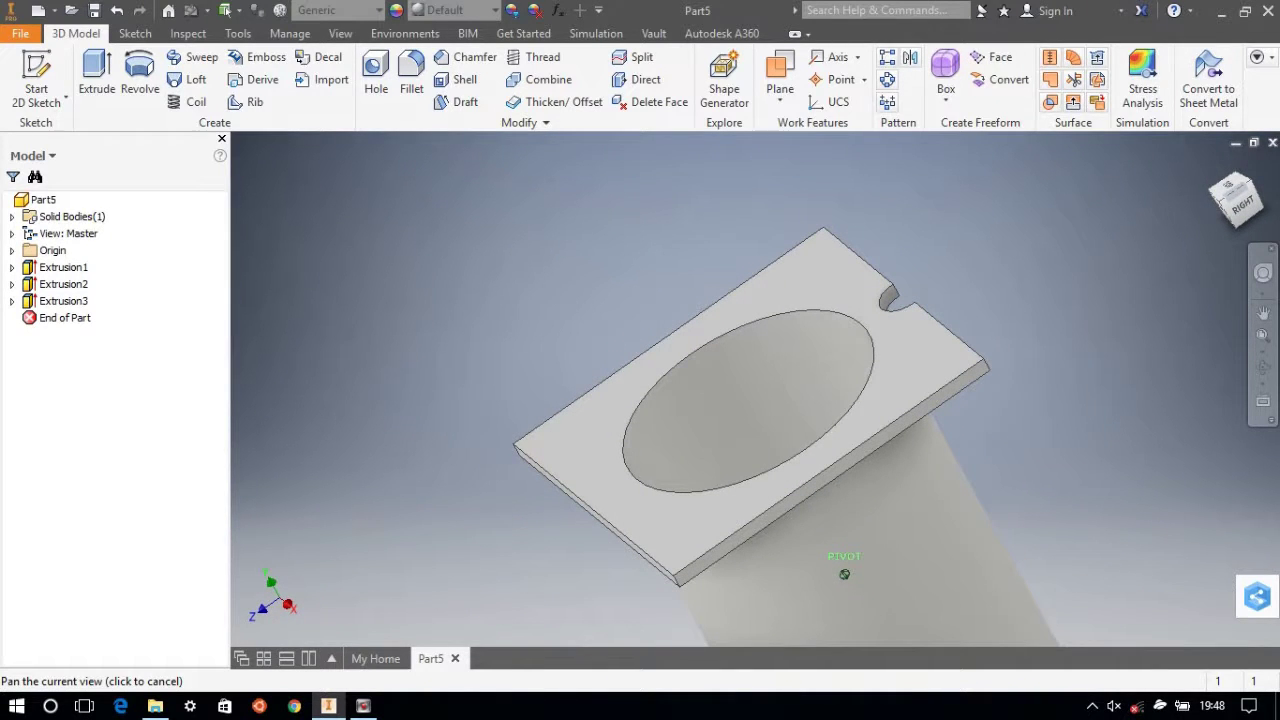
middle_click_drag(844, 574, 844, 574, "shift")
key("Escape")
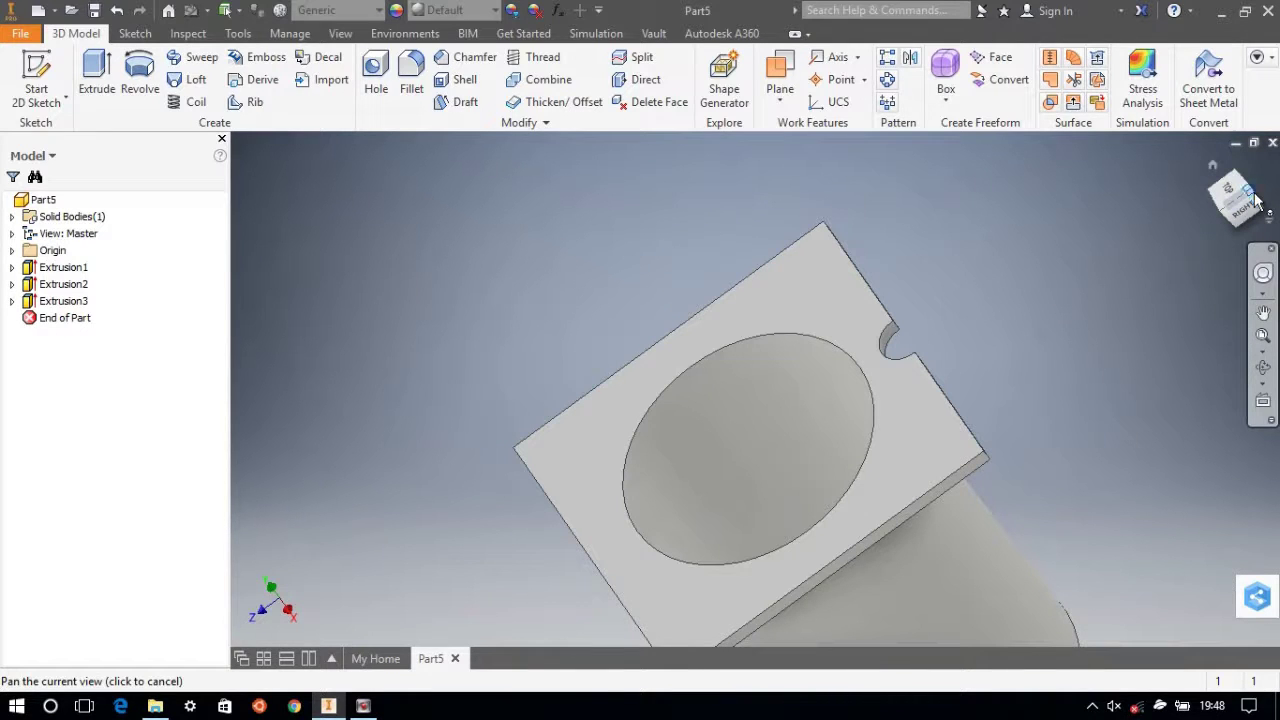
left_click_drag(1257, 203, 843, 574)
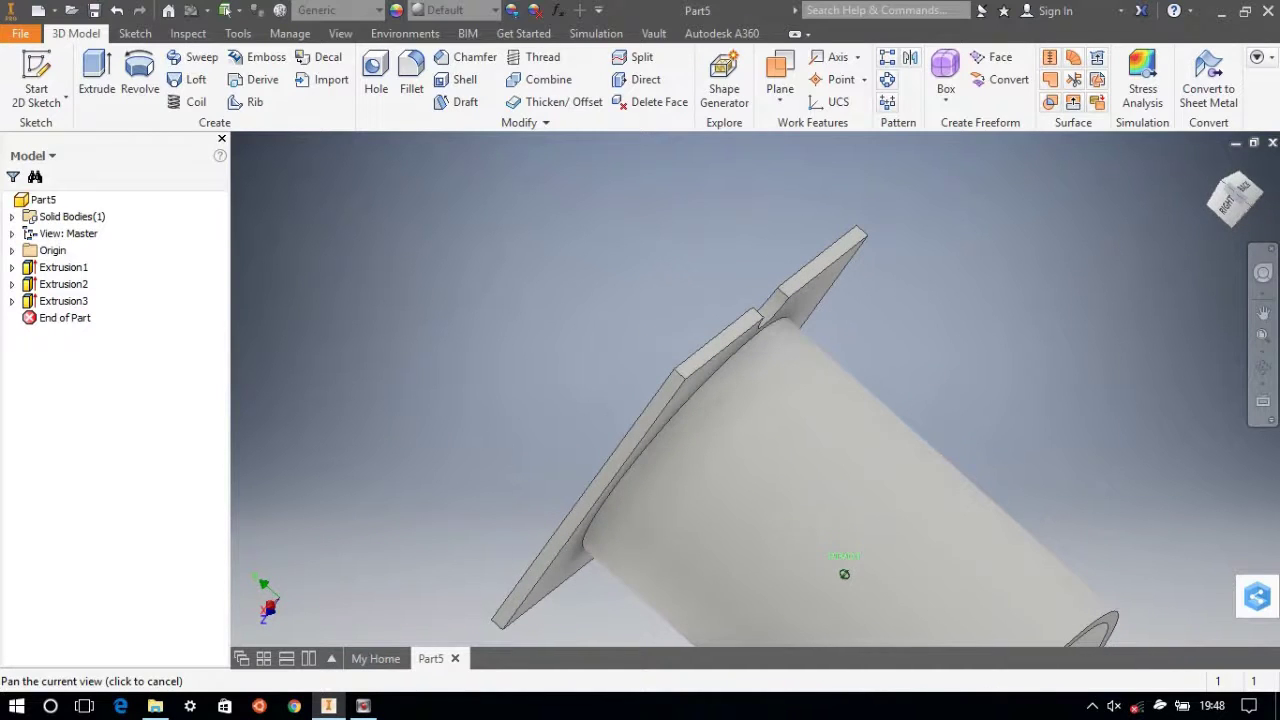
key("Escape")
scroll(933, 330, "up", 3)
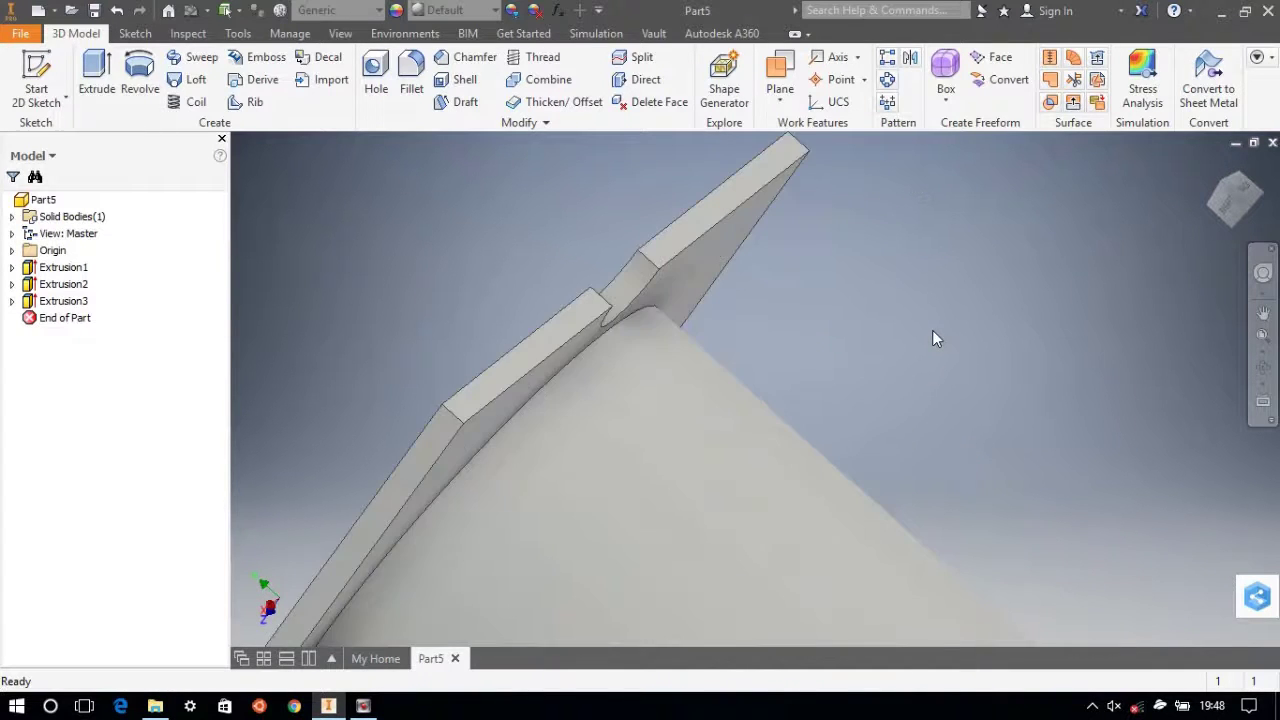
scroll(932, 331, "down", 3)
scroll(909, 339, "down", 2)
middle_click_drag(909, 339, 783, 264)
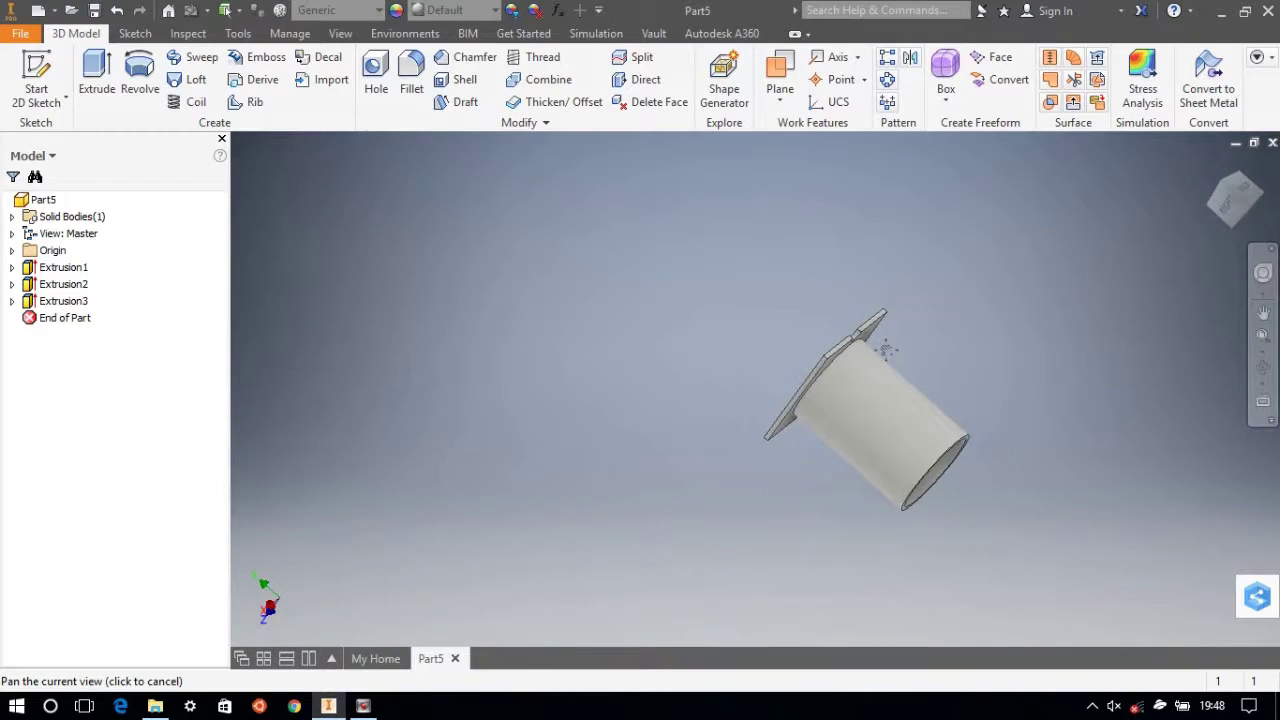
scroll(783, 264, "down", 1)
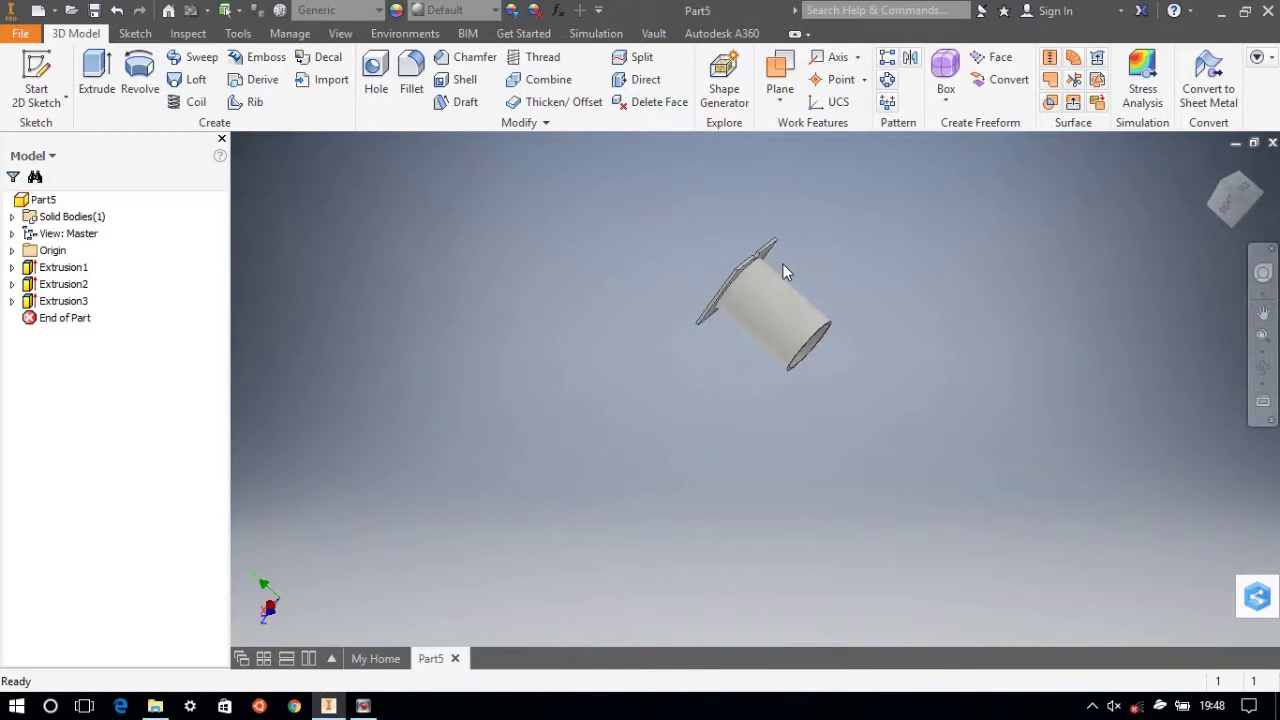
scroll(783, 264, "up", 3)
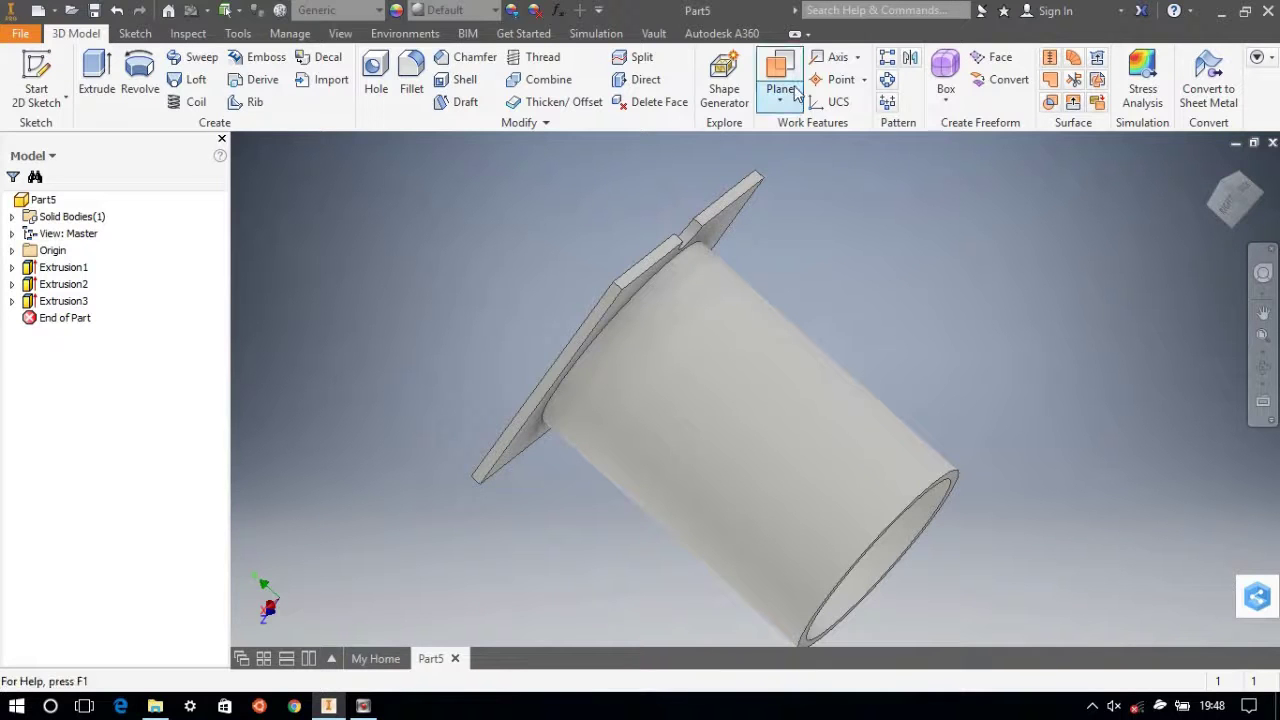
left_click(886, 62)
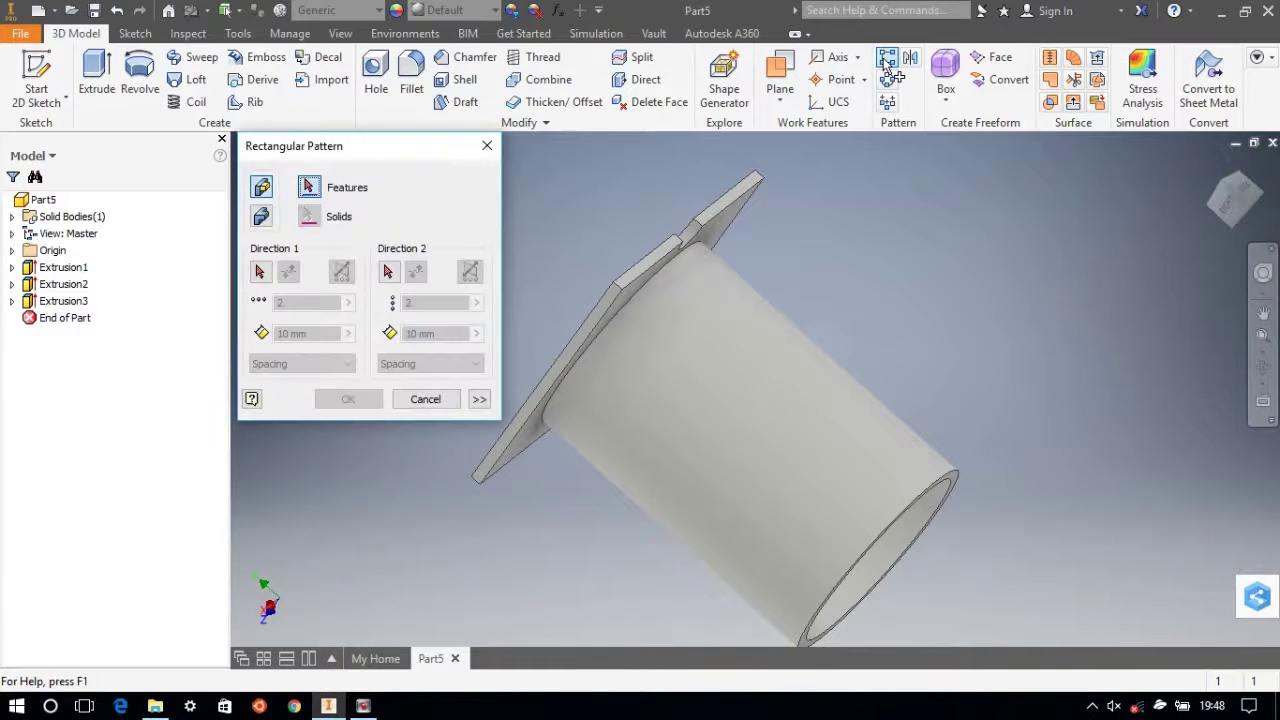
left_click(650, 287)
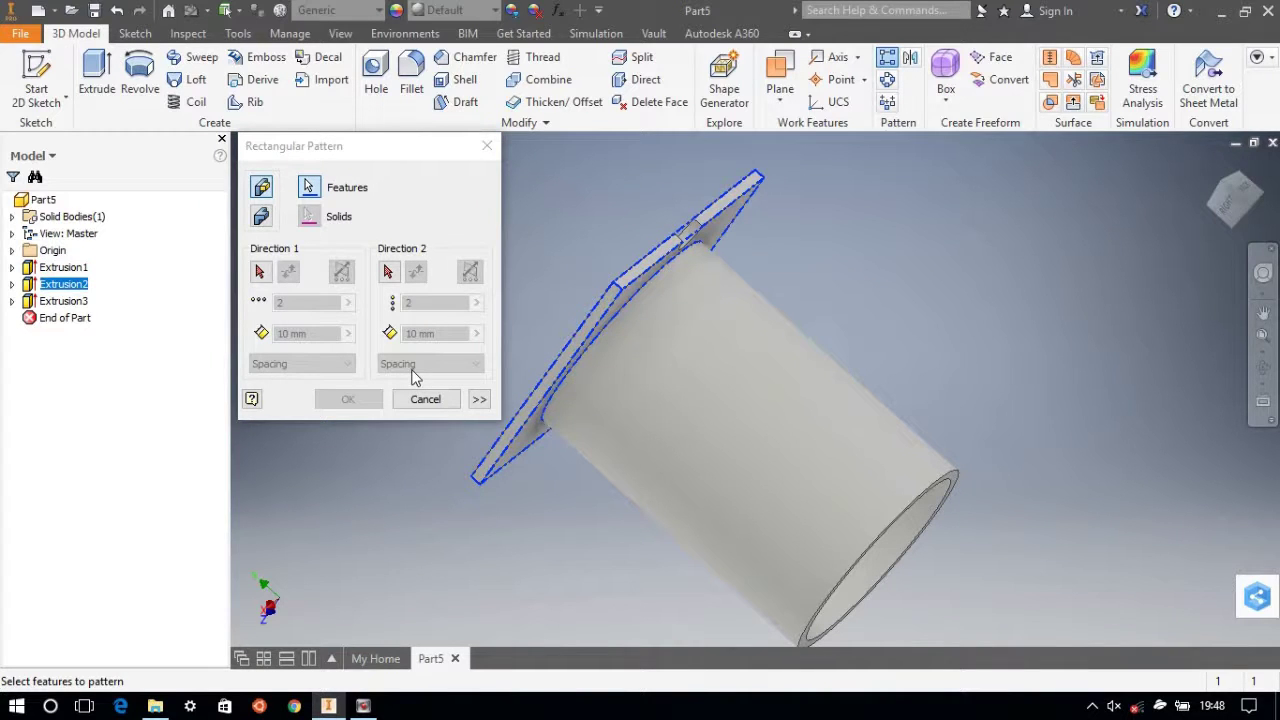
left_click(261, 272)
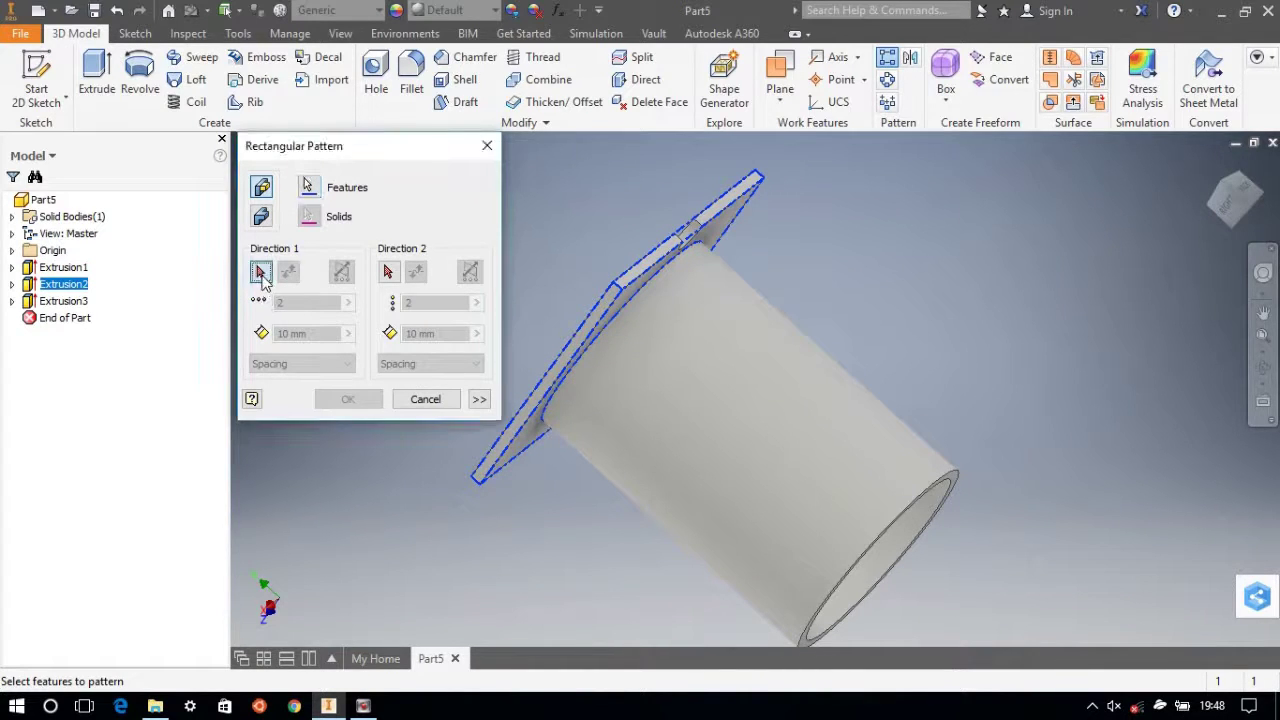
left_click(614, 305)
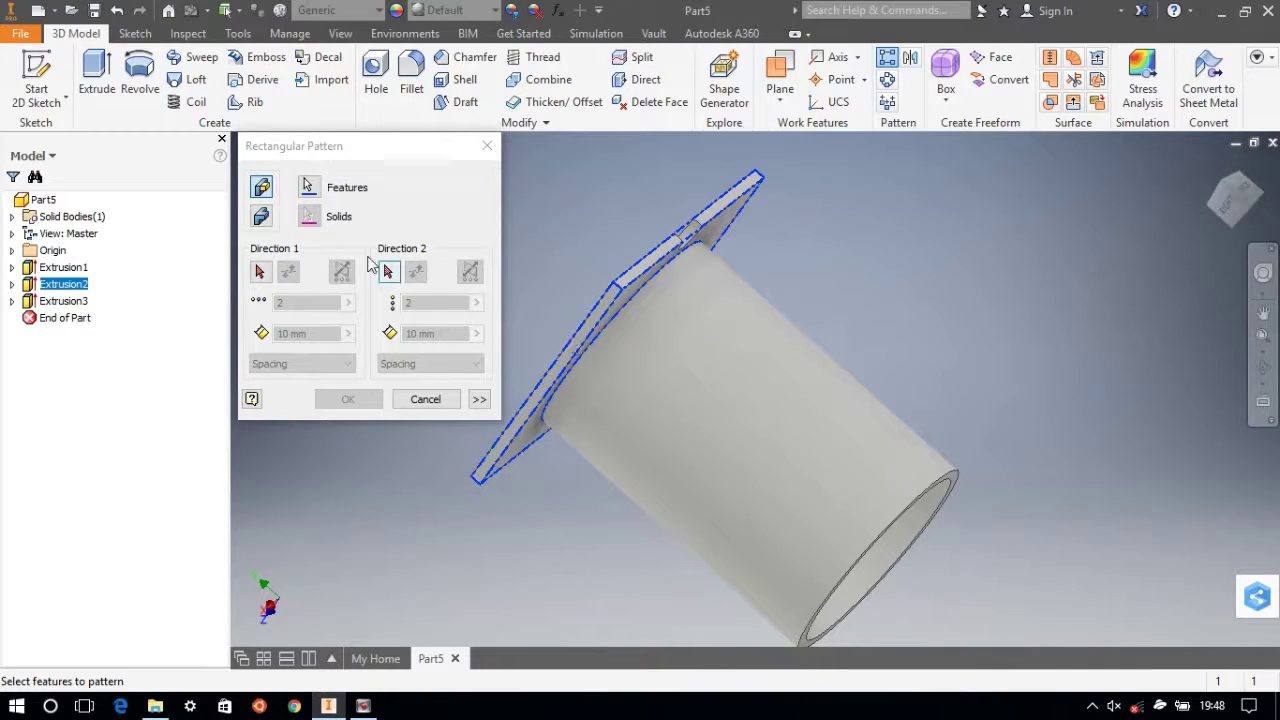
left_click(310, 197)
left_click(632, 300)
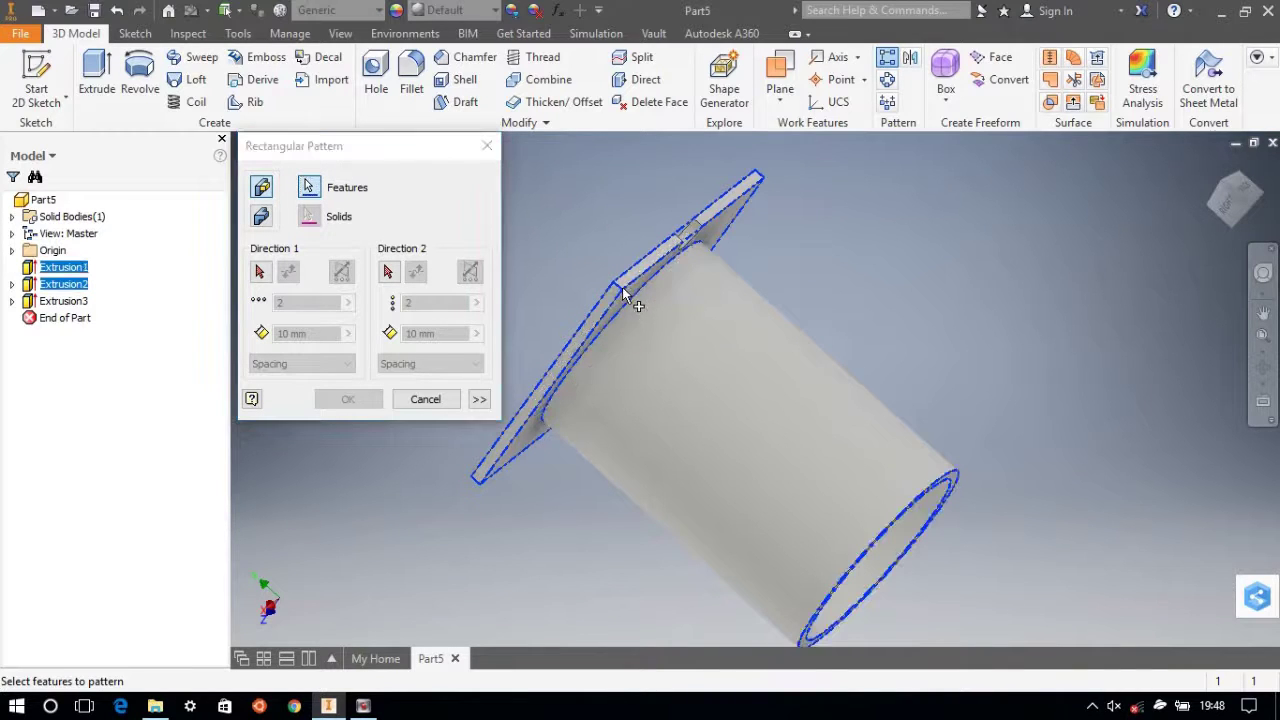
left_click(388, 271)
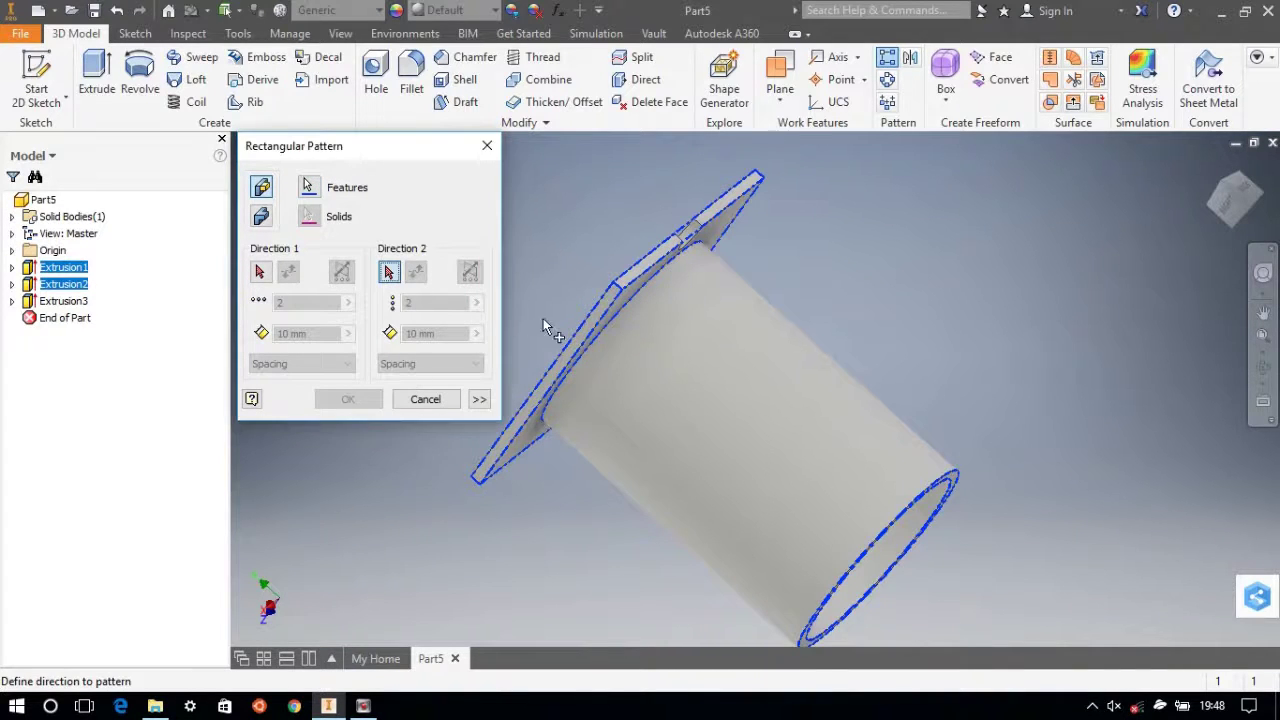
left_click(608, 322)
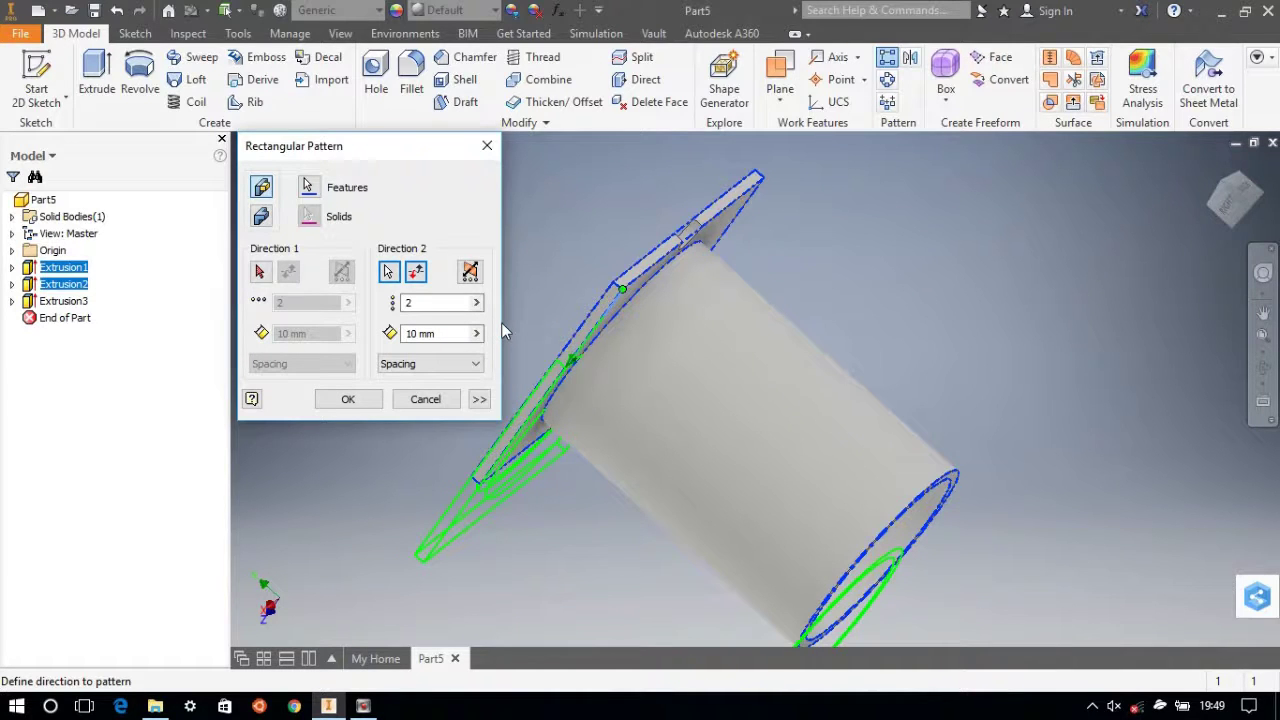
key("Escape")
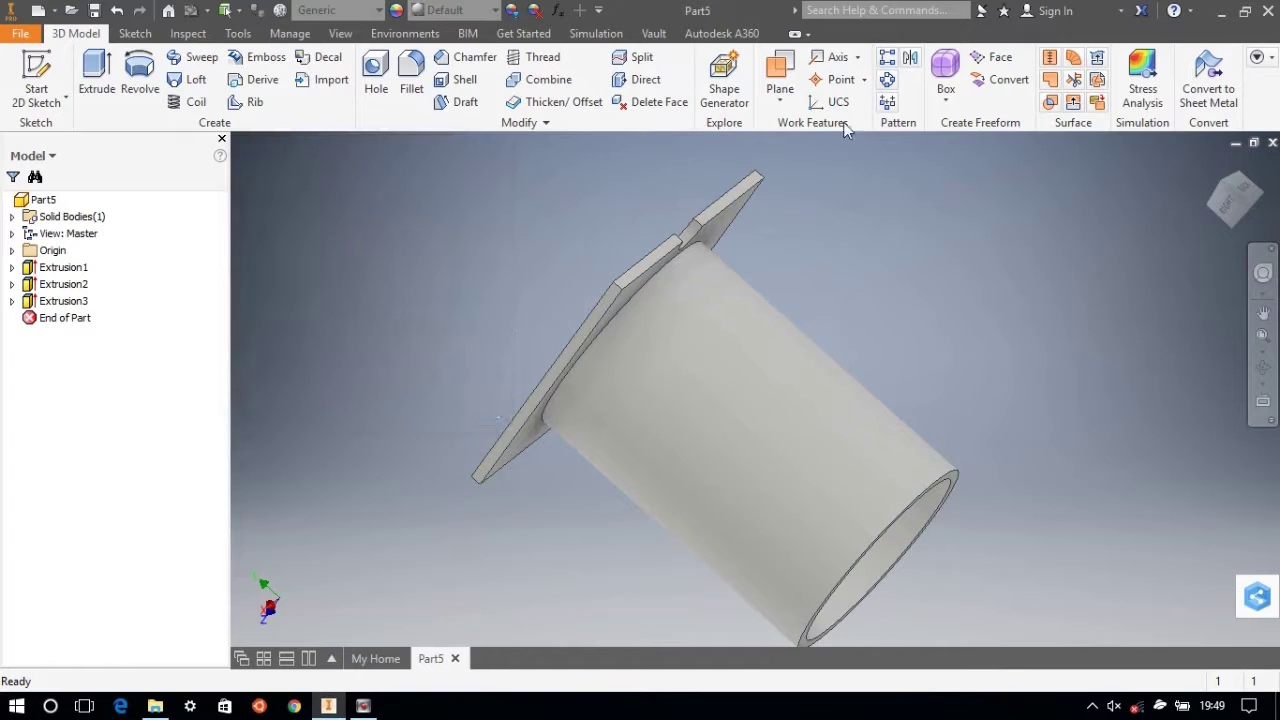
Start a rectangular pattern of the flange fin along a tube edge, then cancel it.
left_click(887, 64)
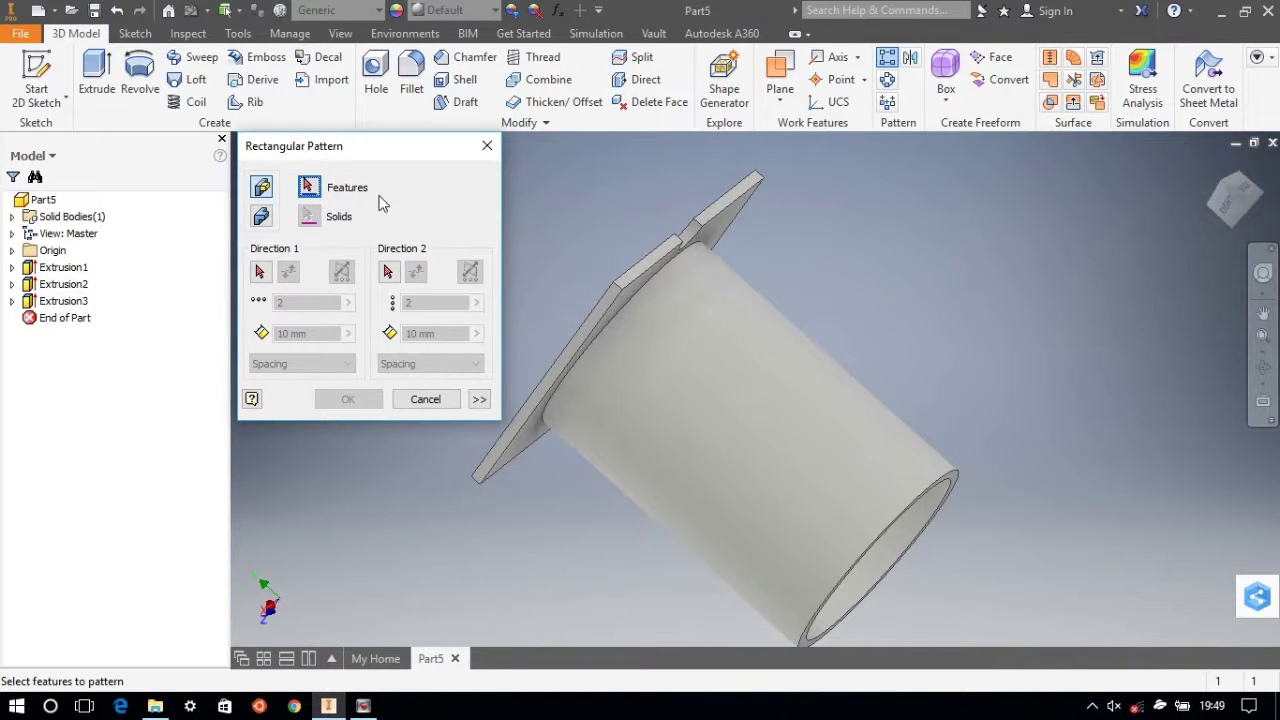
left_click(612, 300)
left_click(260, 271)
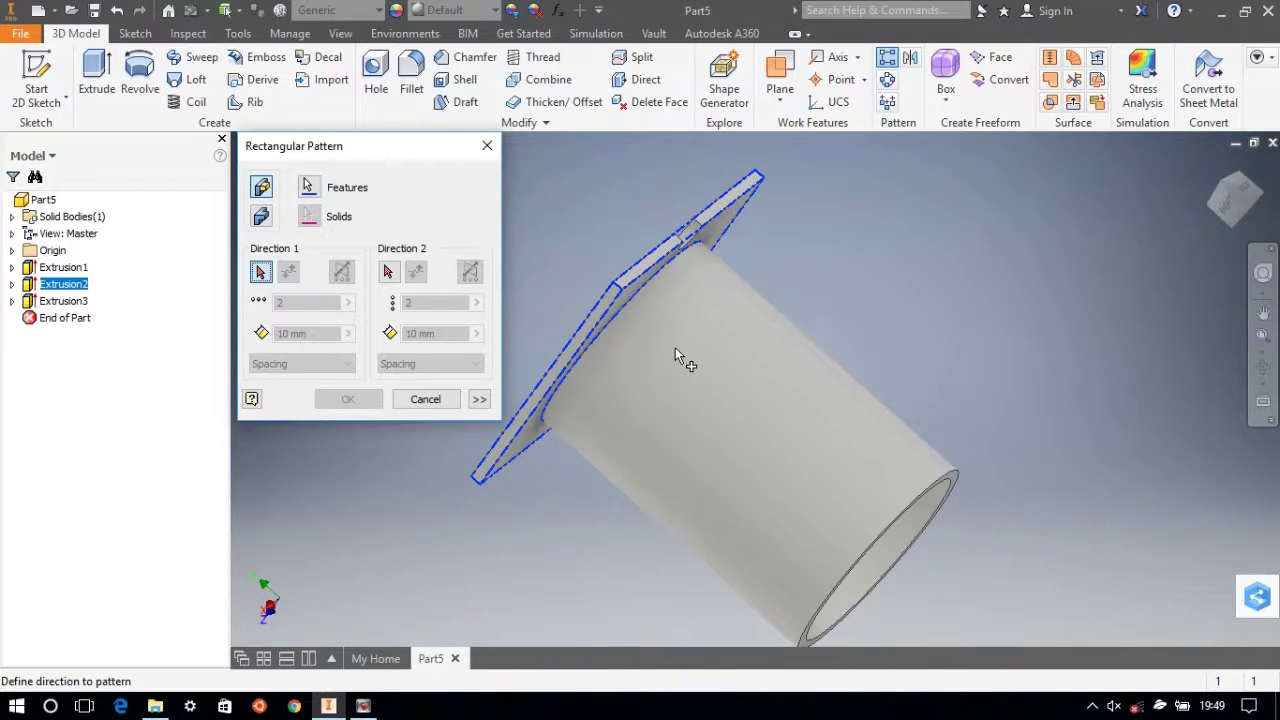
left_click(627, 282)
key("Escape")
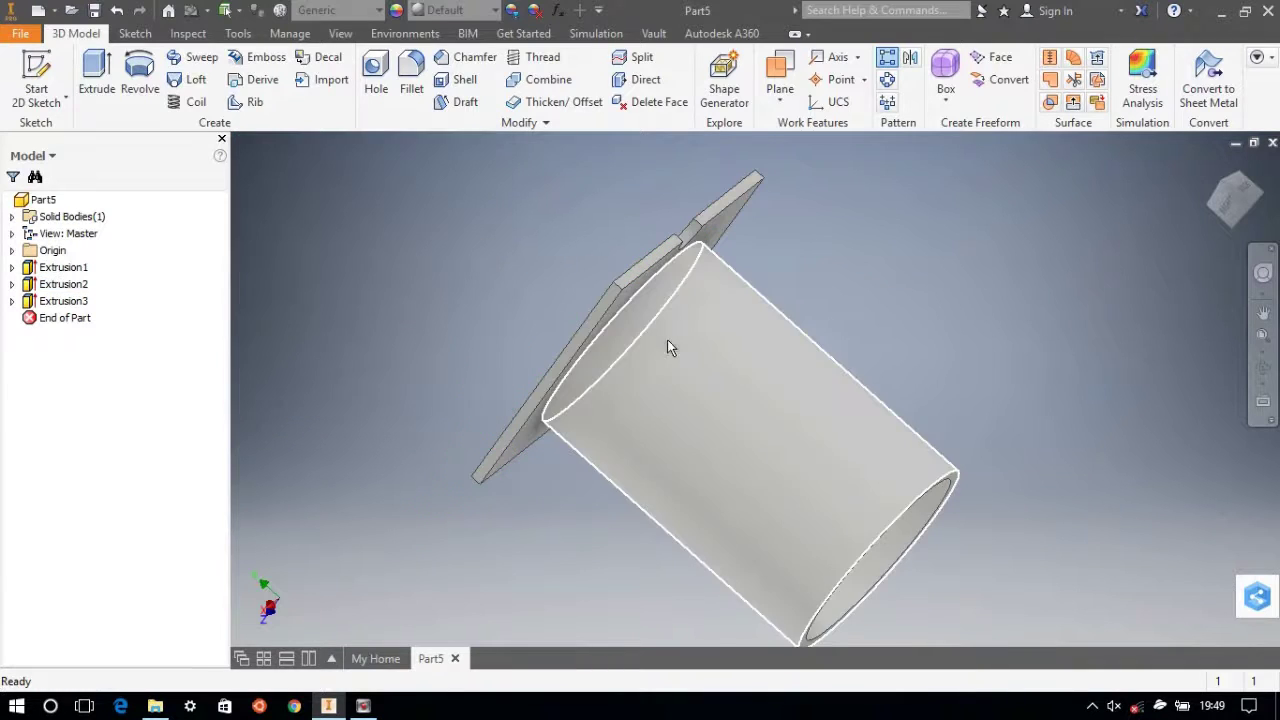
Pattern Extrusion2 along the tube's length, previewing a second copy 10 mm away.
left_click(887, 57)
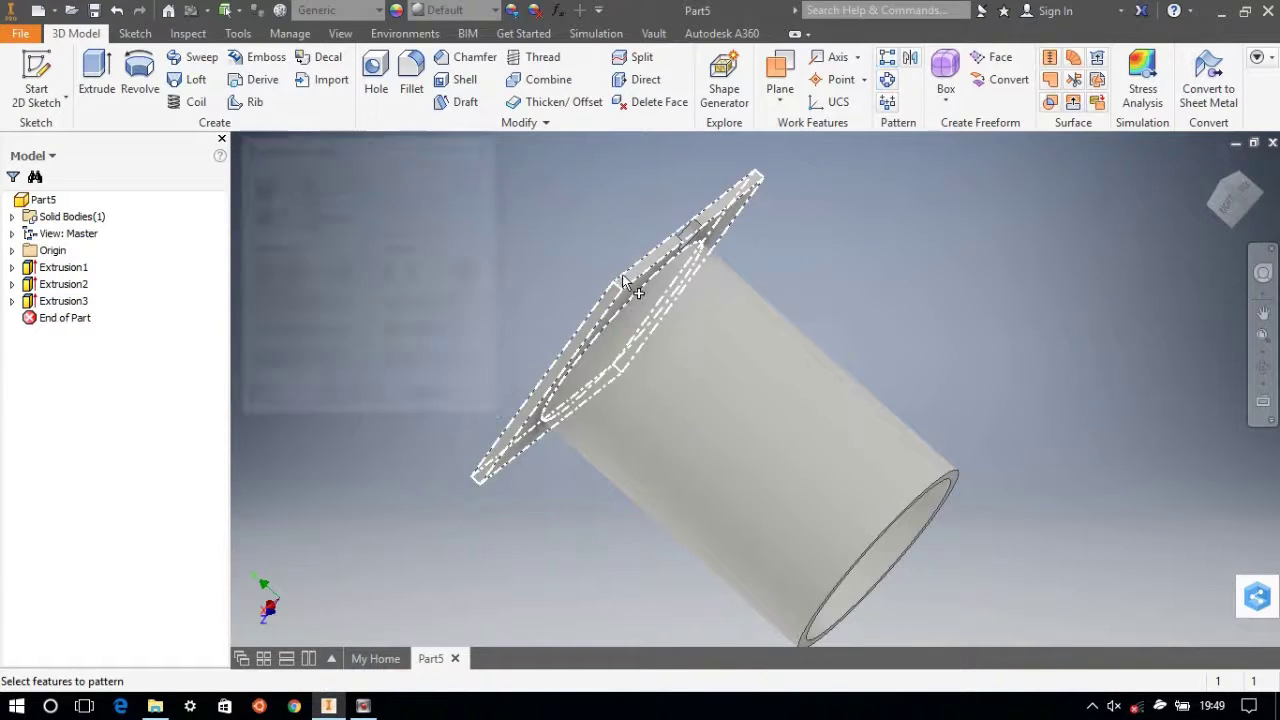
left_click(630, 296)
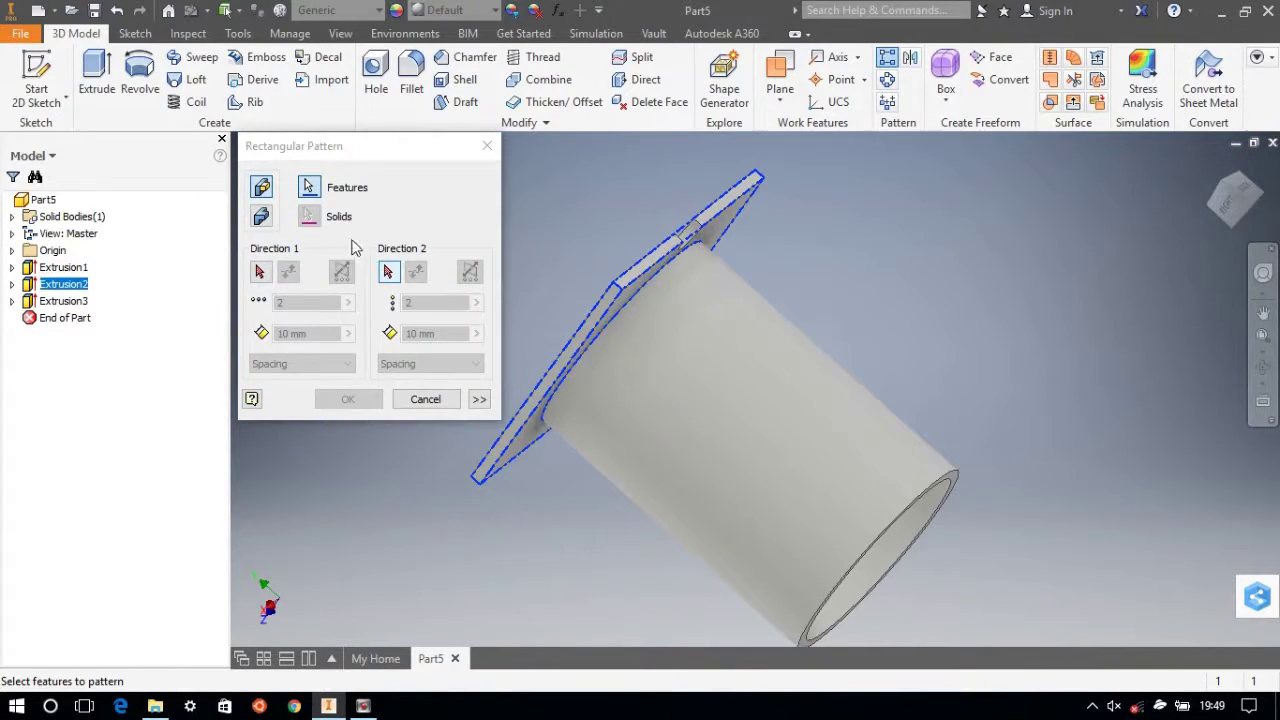
left_click(261, 272)
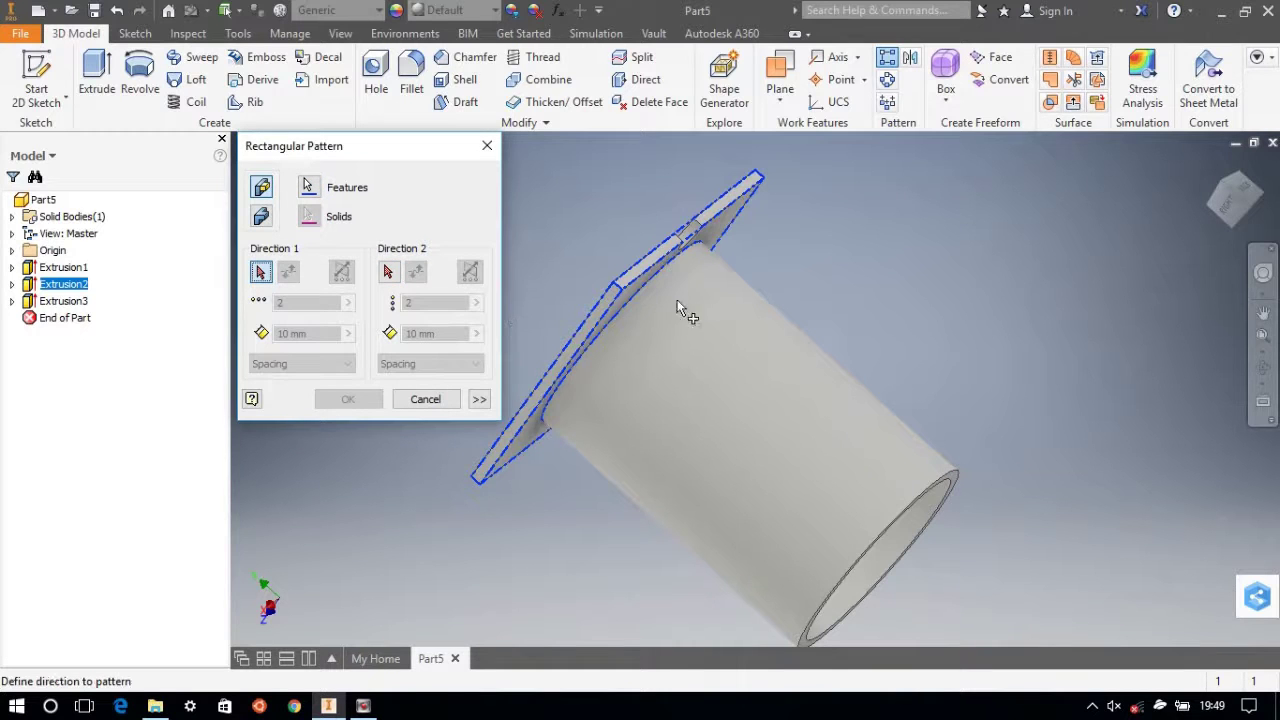
left_click(642, 292)
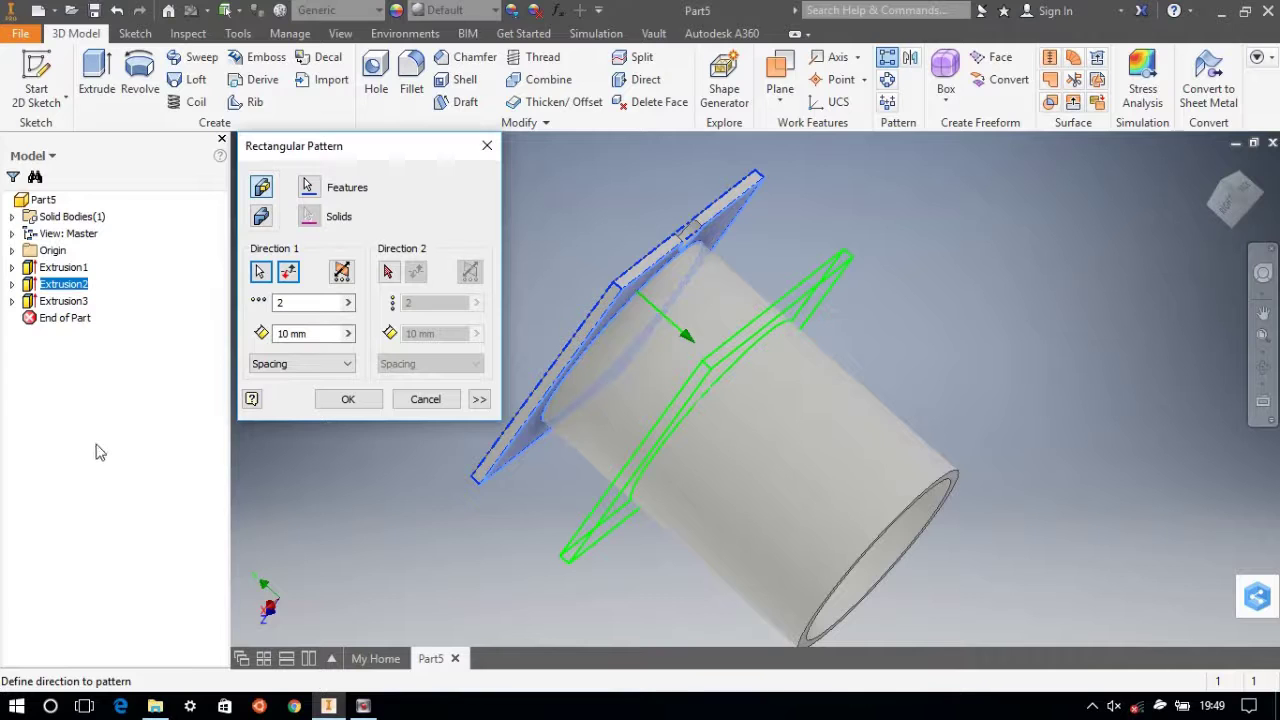
Set the flange pattern to 12 copies at 2.5 mm spacing and apply it.
left_click(280, 337)
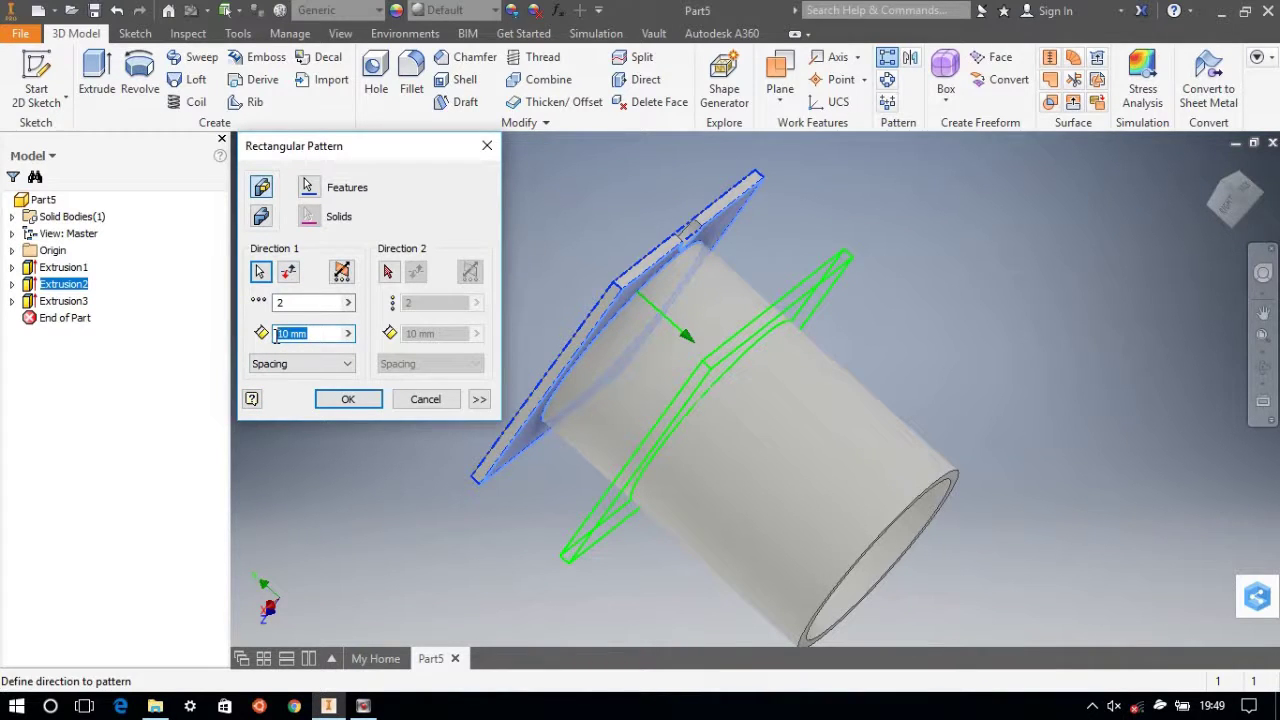
type("3")
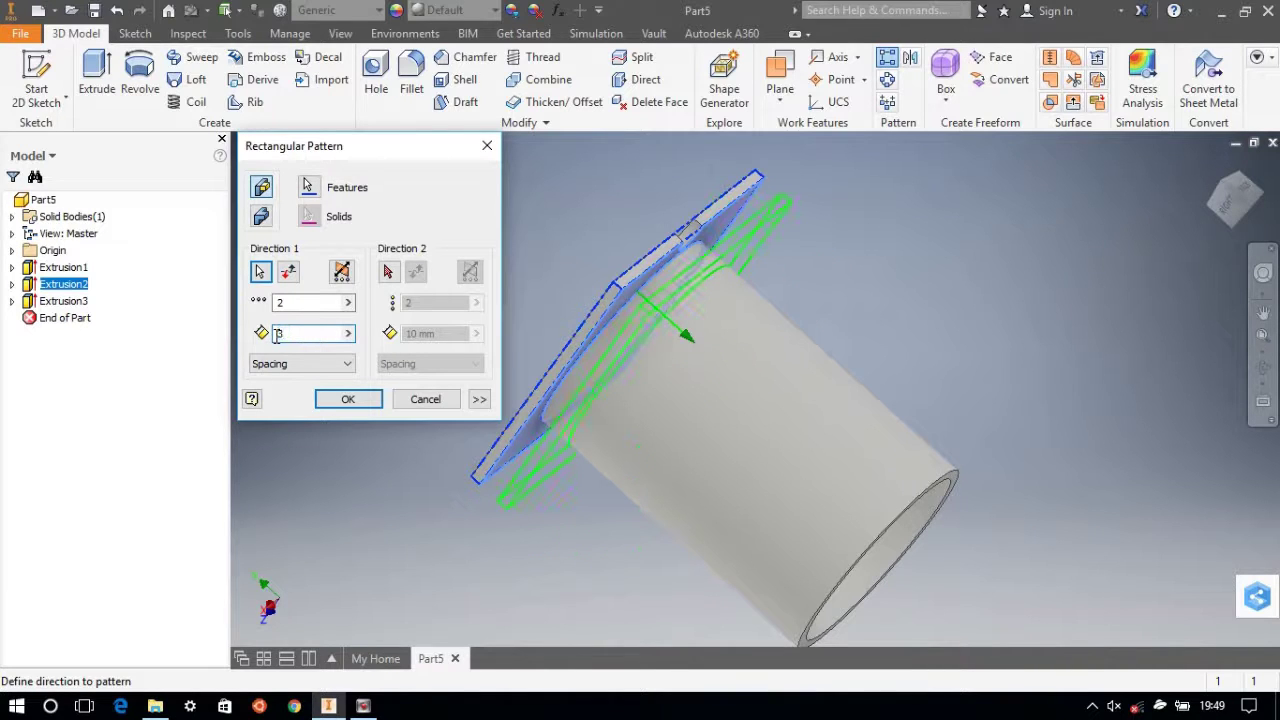
type("2")
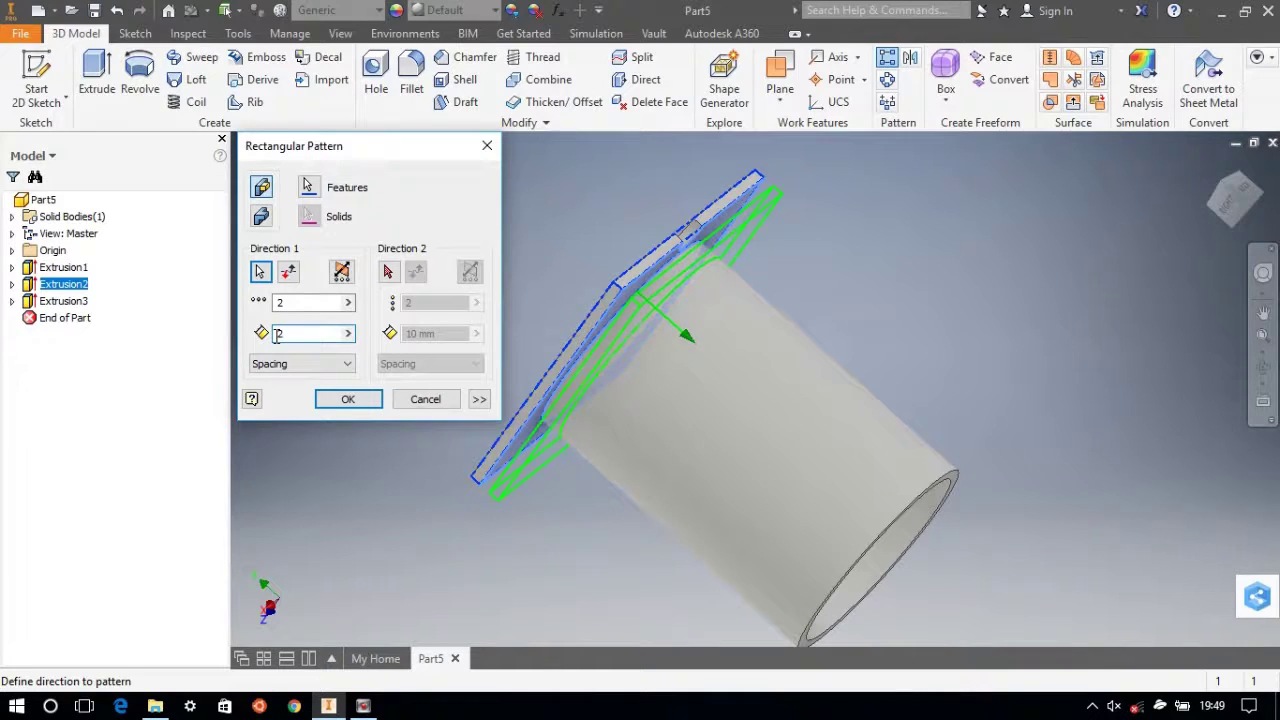
key("BackSpace")
type("3")
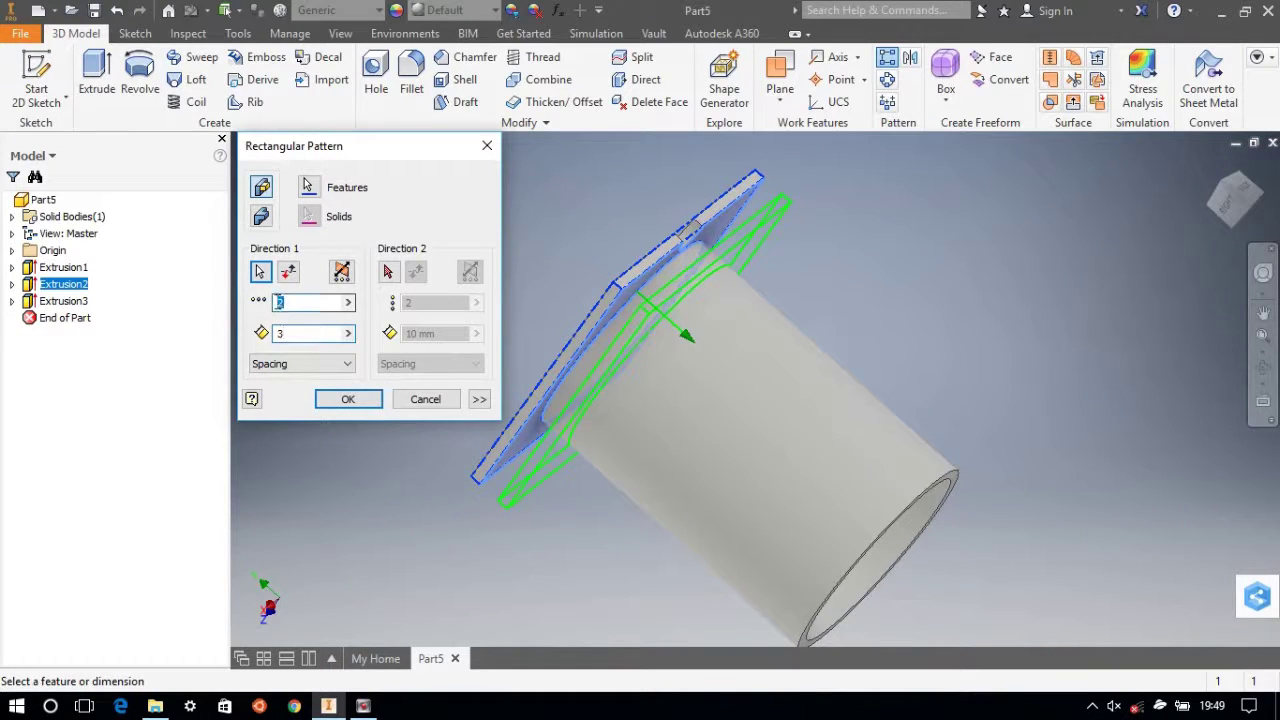
type("8")
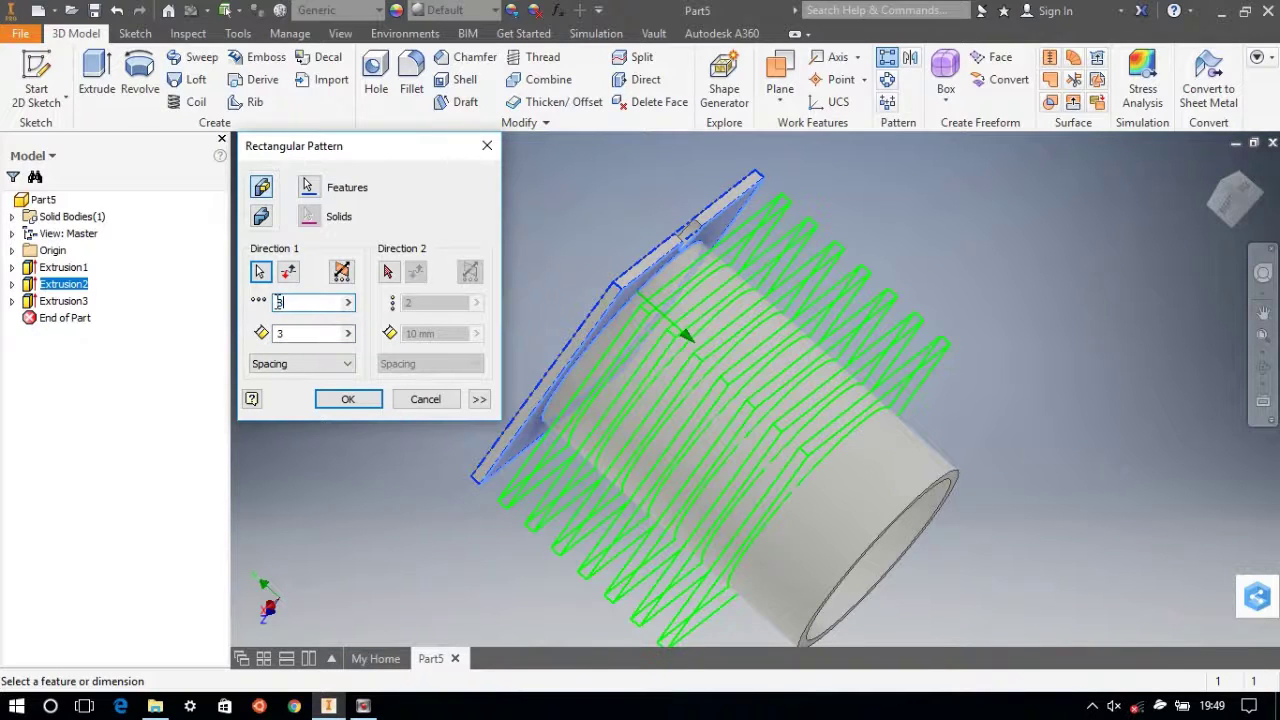
key("BackSpace")
type("11")
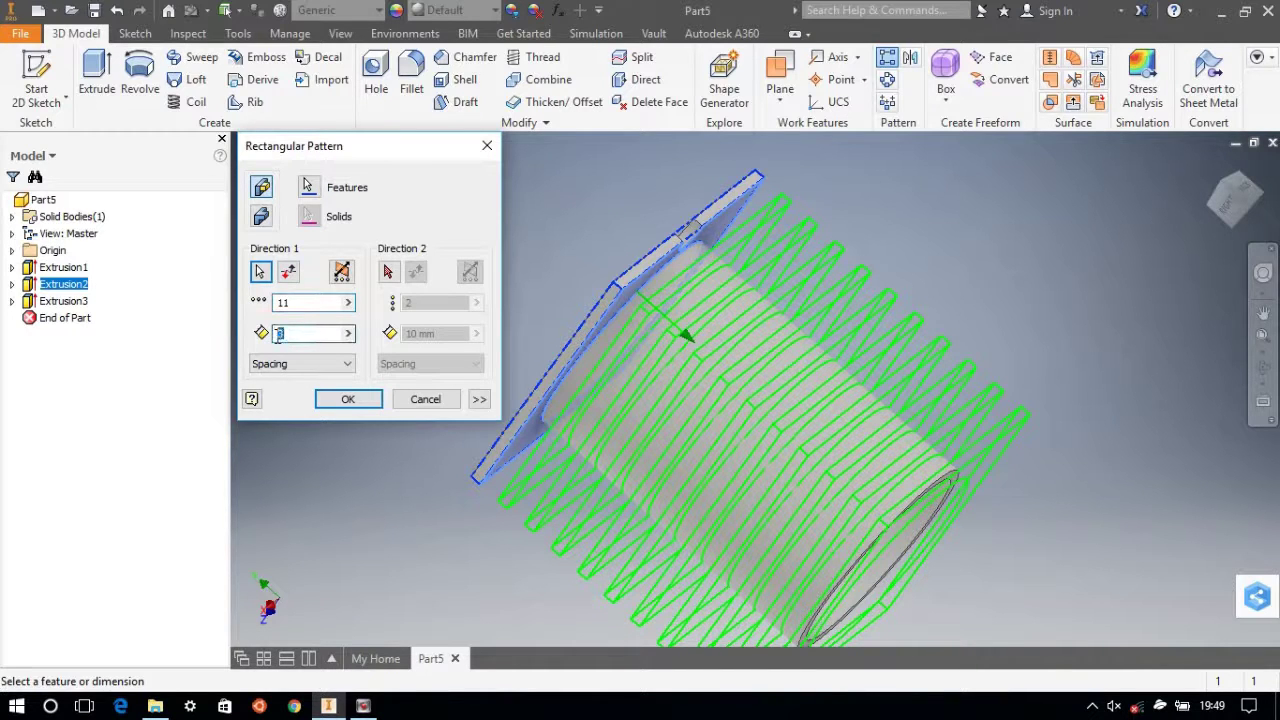
type("2.5")
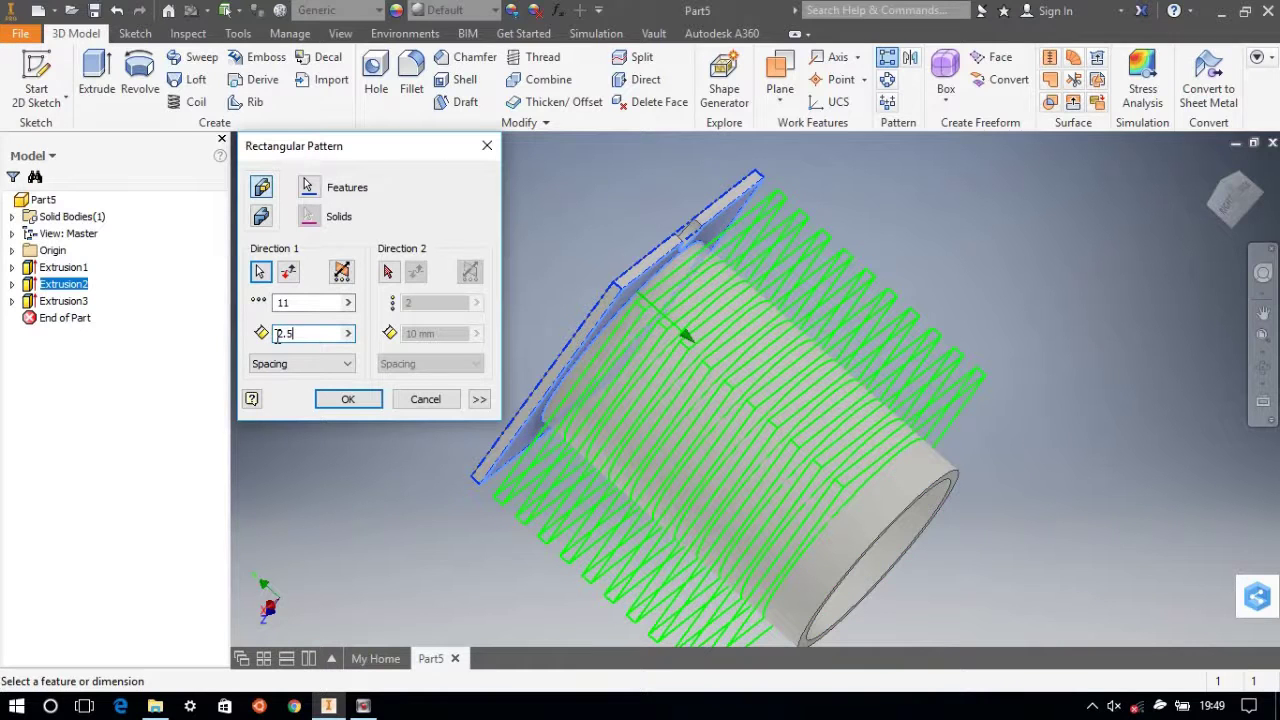
double_click(297, 302)
type("1")
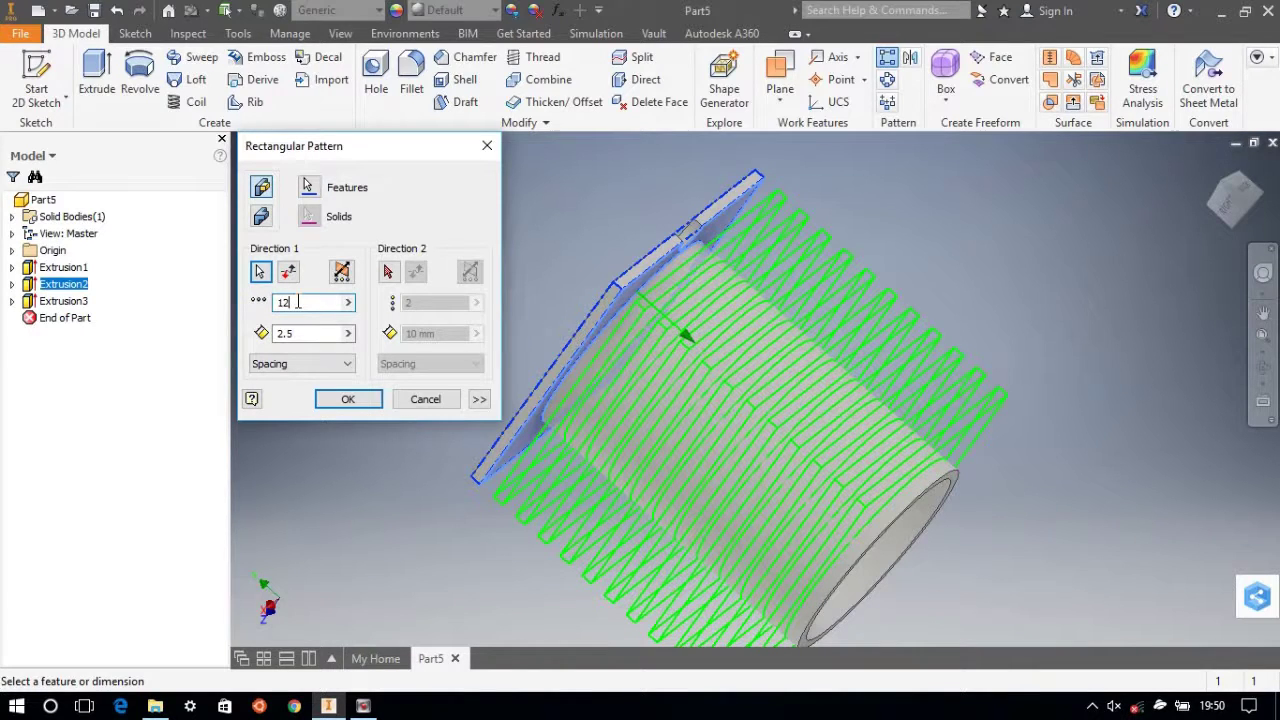
left_click(344, 400)
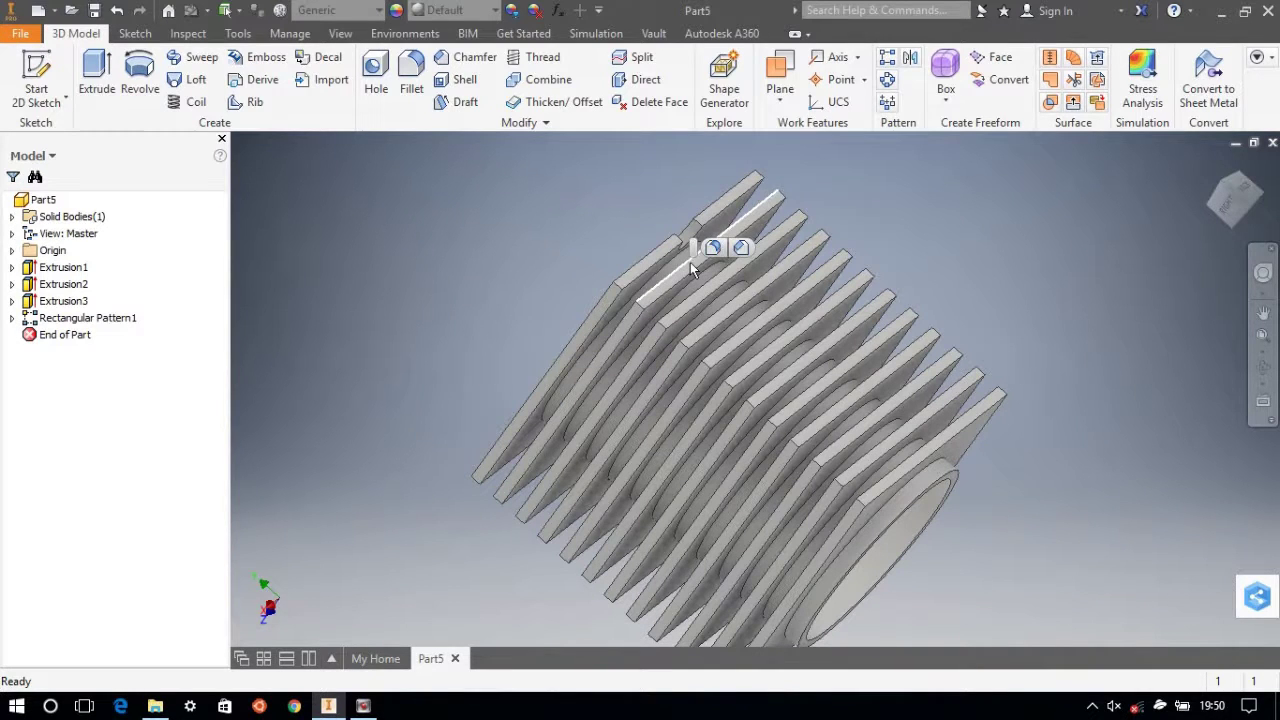
left_click(1263, 312)
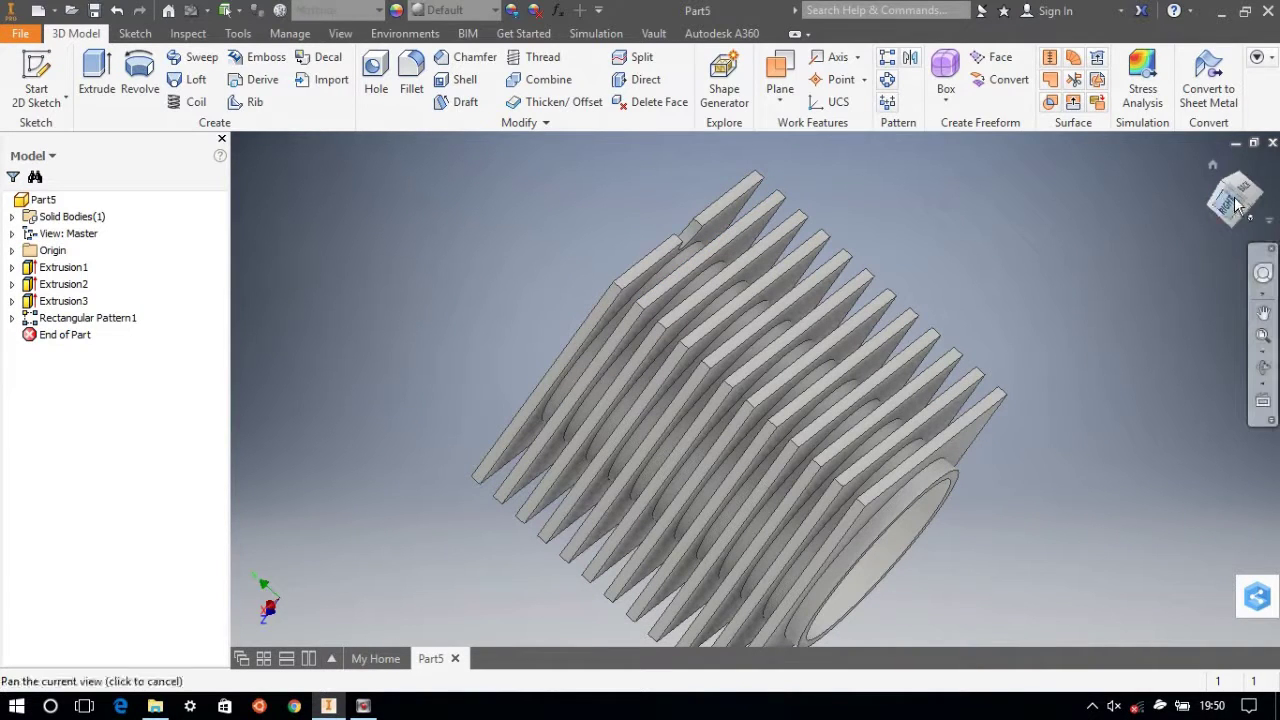
mouse_move(1248, 210)
left_mouse_down()
mouse_move(1190, 250)
mouse_move(1230, 230)
mouse_move(1236, 198)
left_mouse_up()
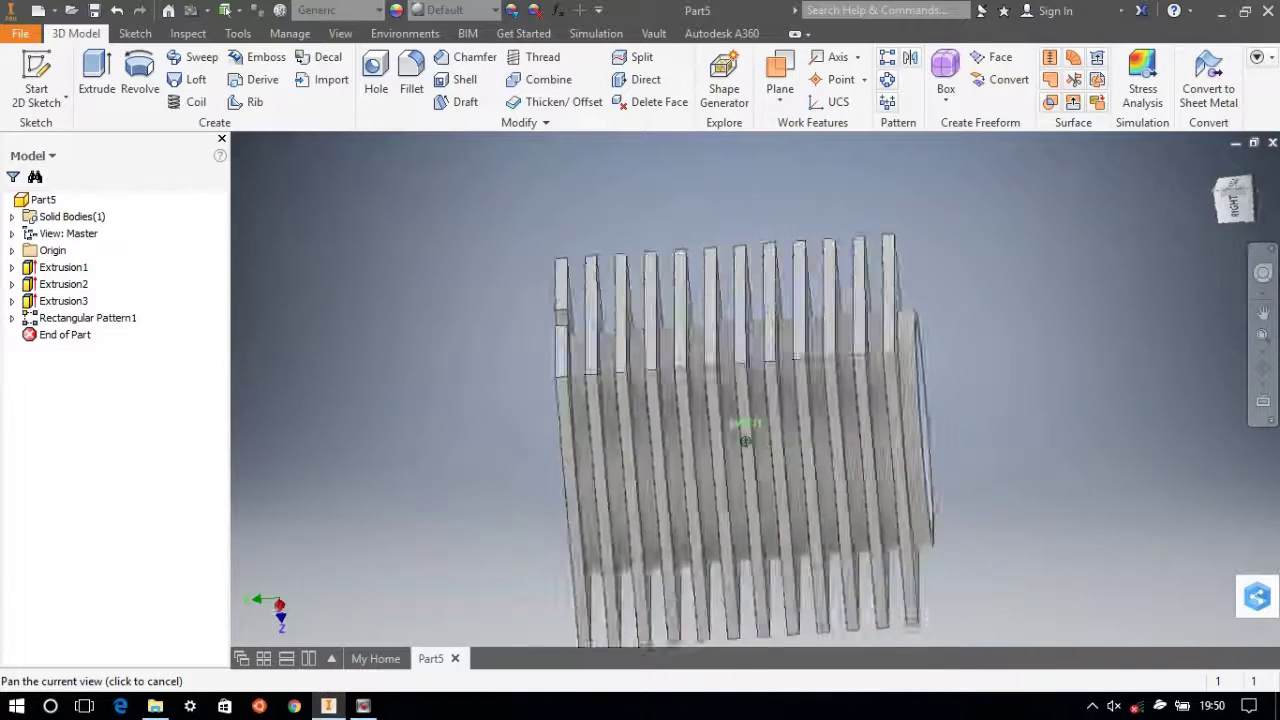
key("Escape")
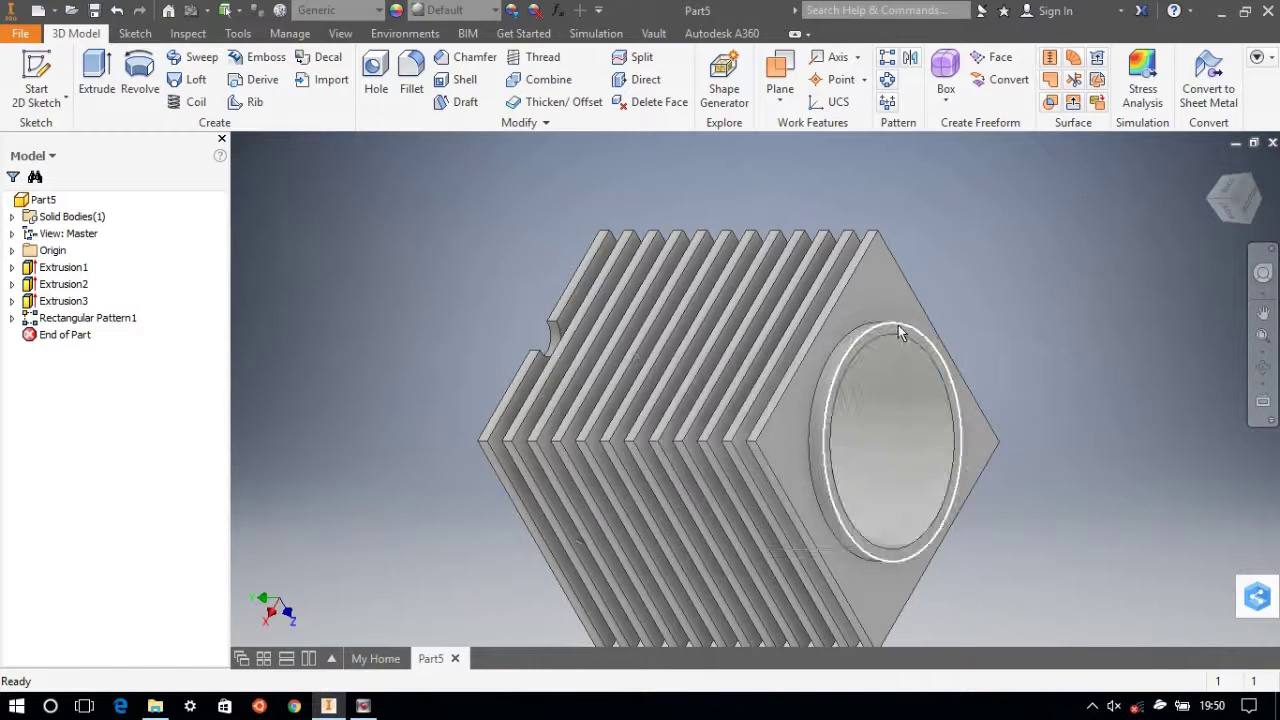
left_click(1263, 312)
key("Escape")
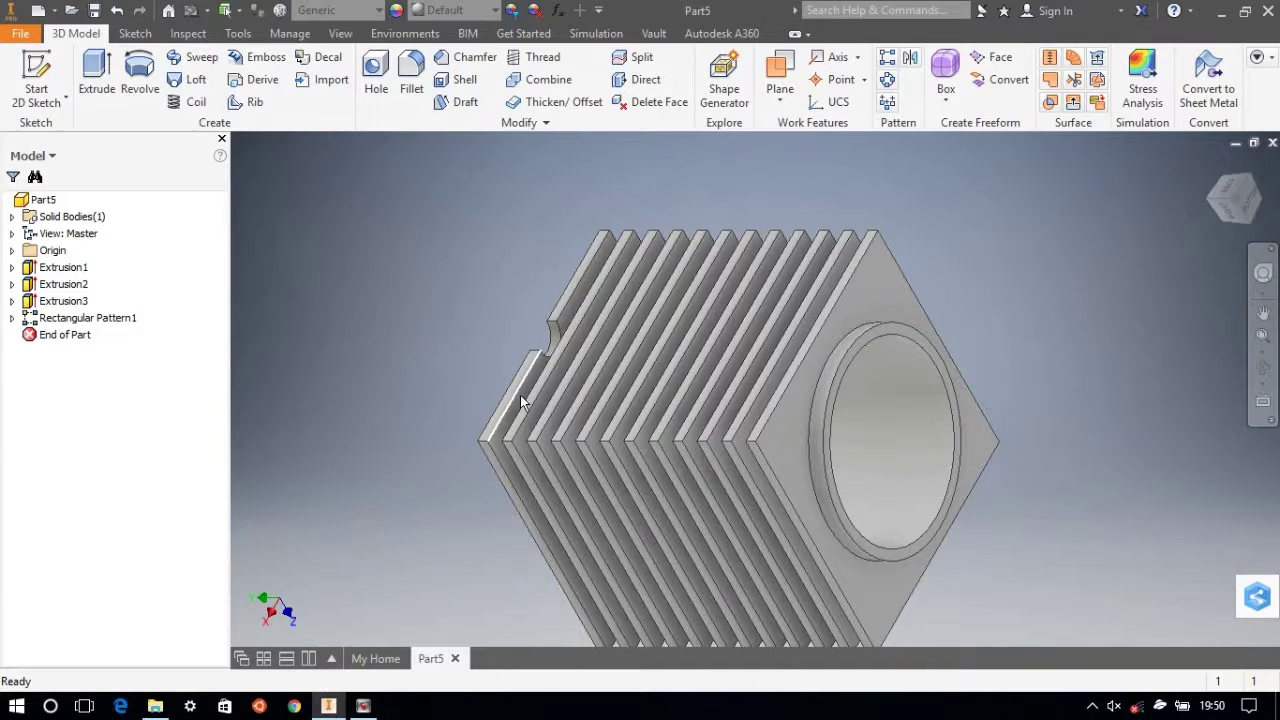
scroll(523, 392, "up", 2)
scroll(523, 392, "down", 4)
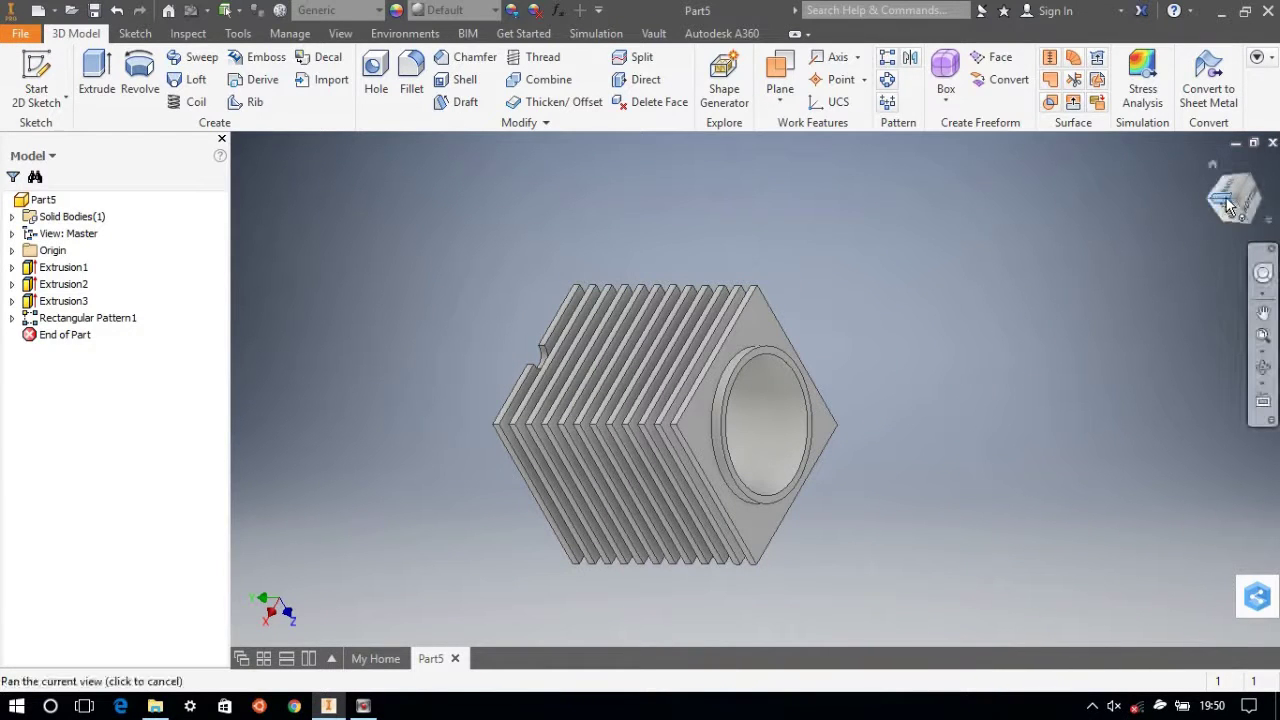
left_click_drag(1237, 205, 1245, 197)
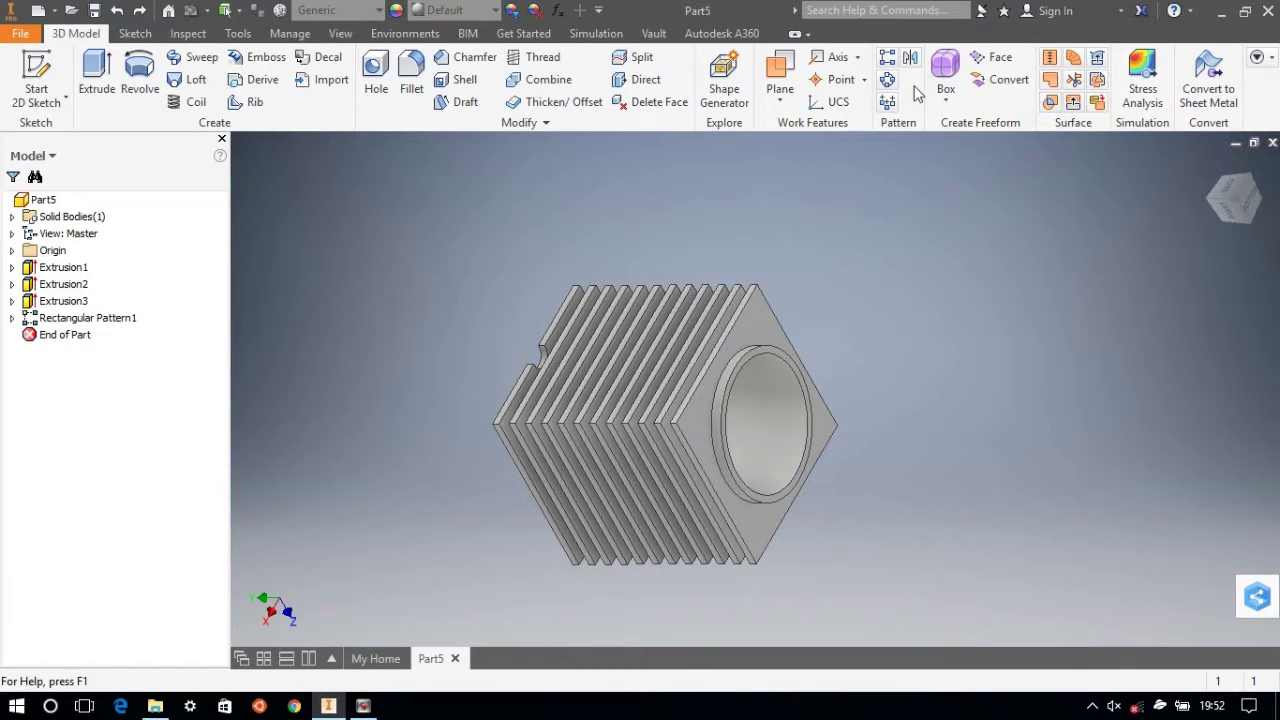
Pattern the notch cut Extrusion3, using the tube's end face for Direction 1.
left_click(887, 57)
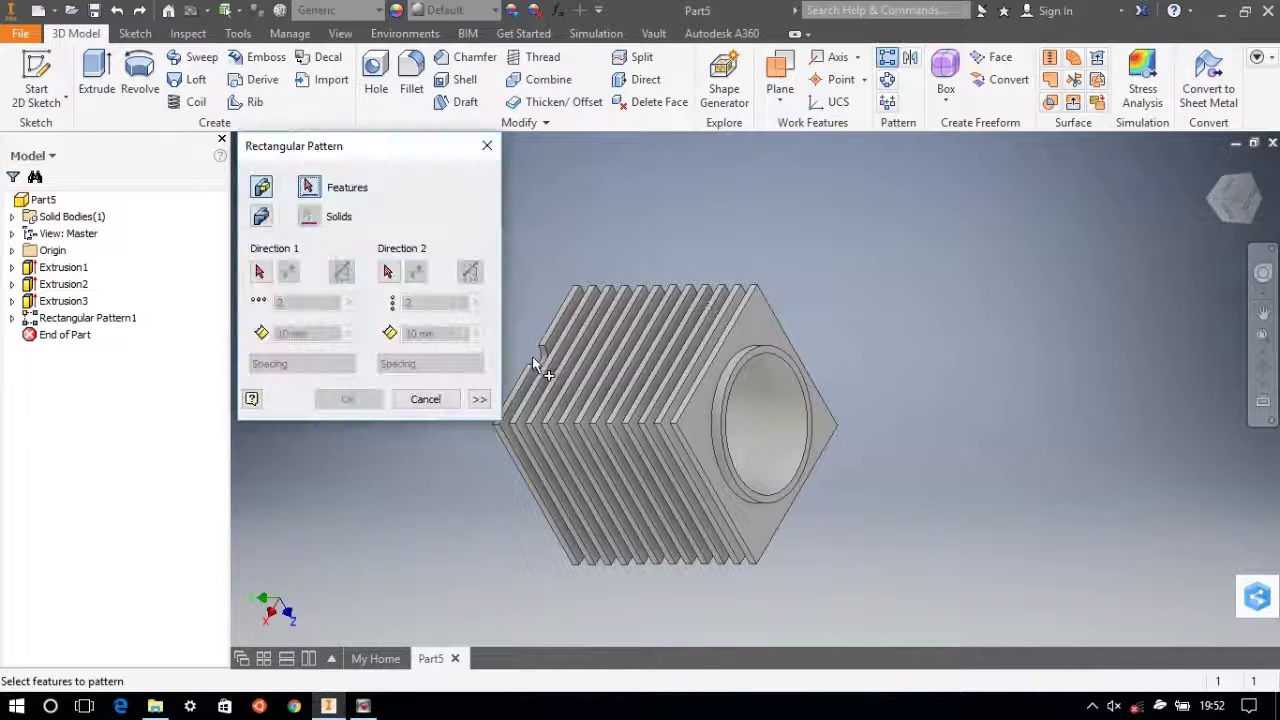
left_click(540, 356)
left_click(258, 273)
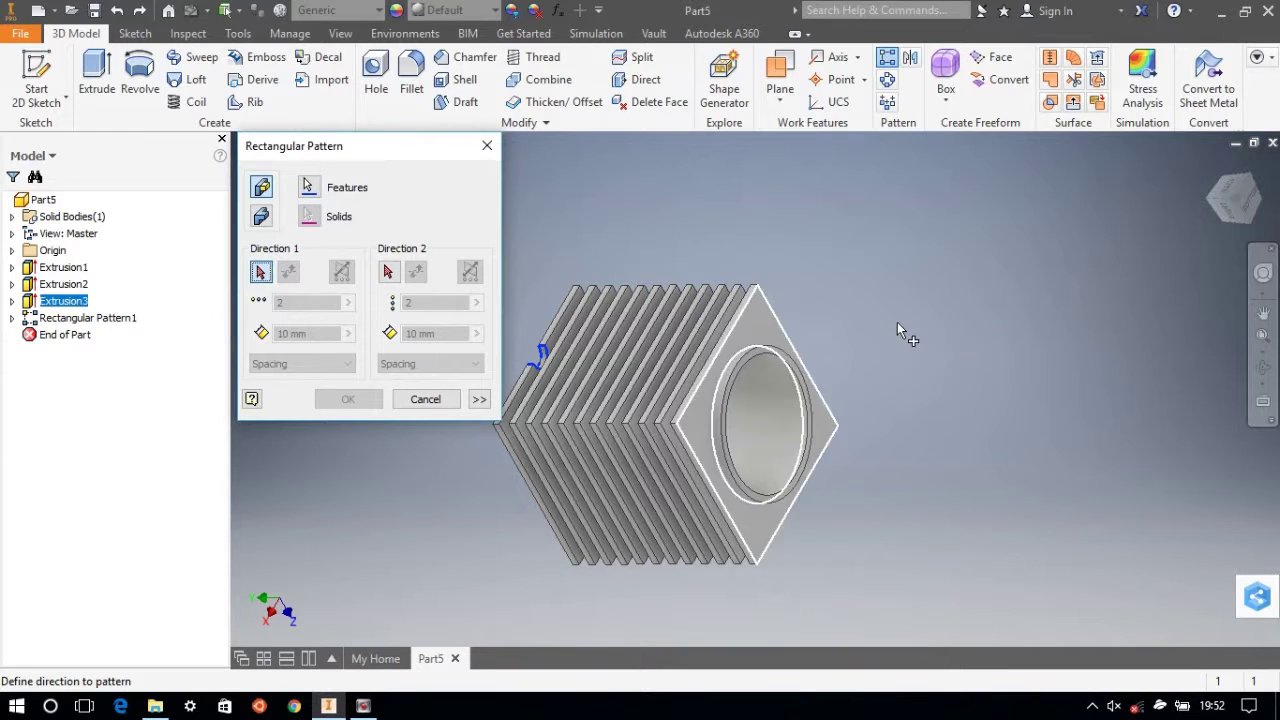
left_click(702, 412)
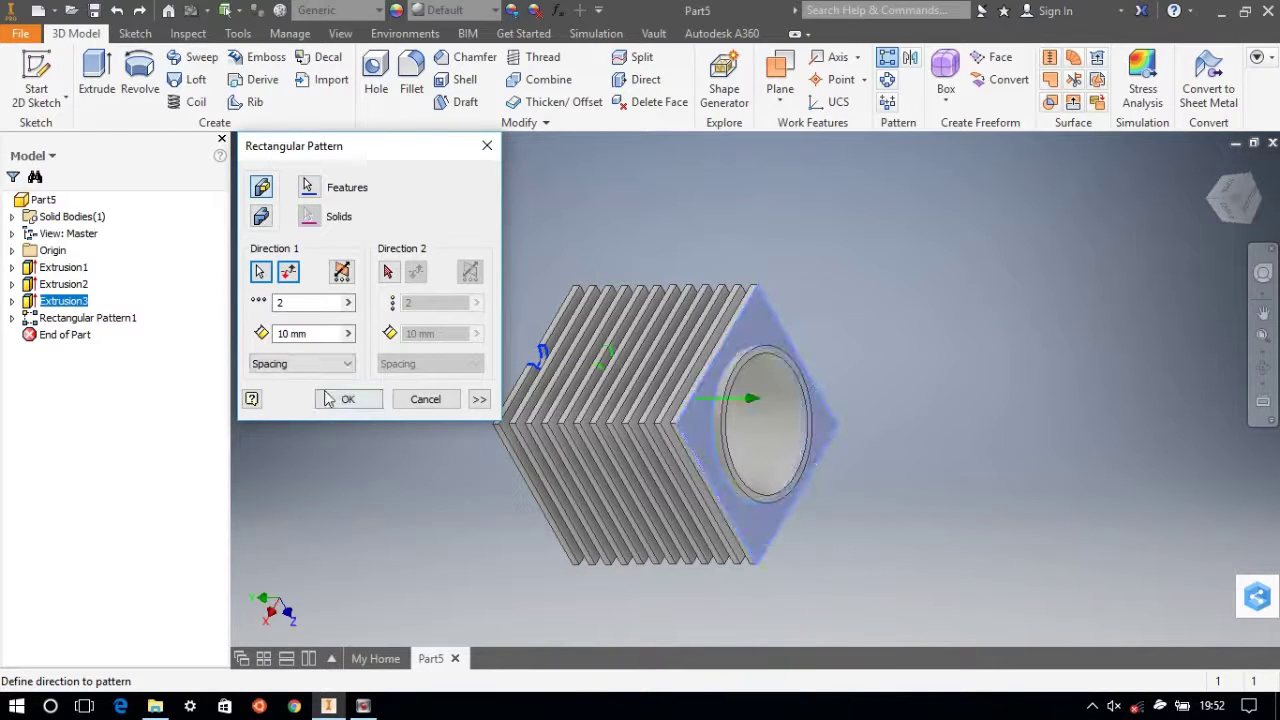
Give the notch pattern 12 copies at 2.5 mm spacing and apply it.
double_click(288, 333)
type("2.")
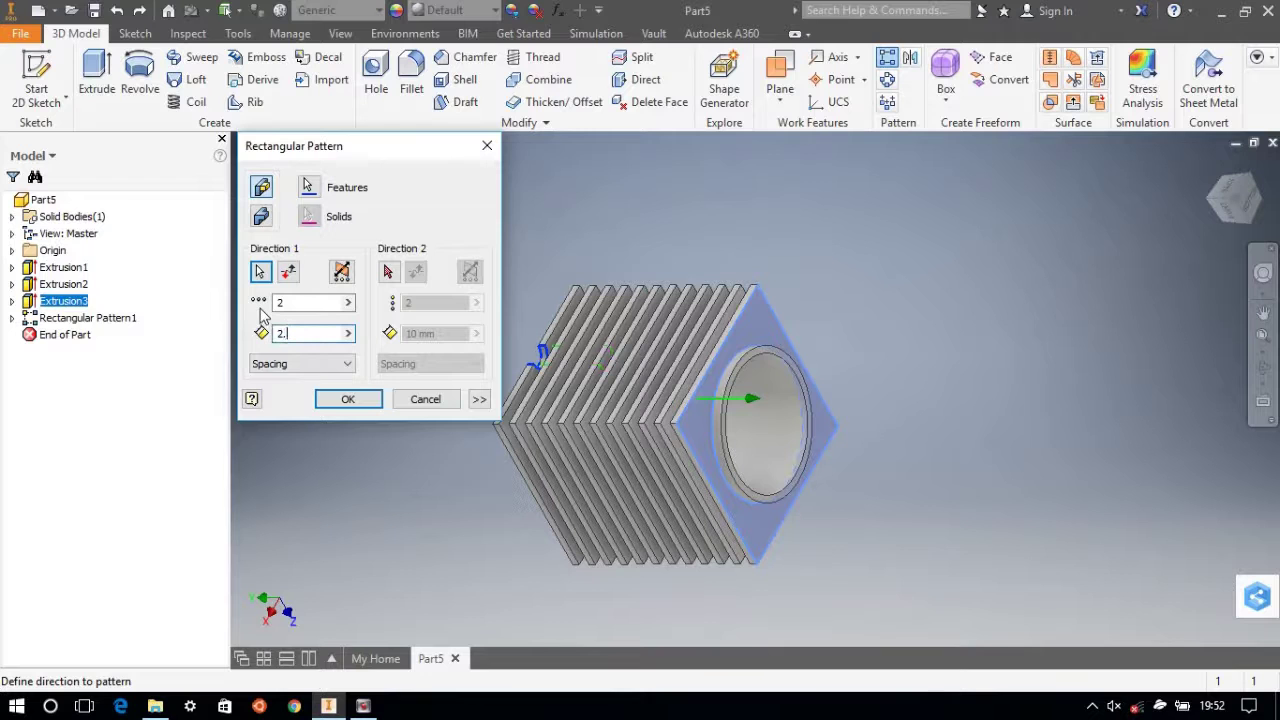
double_click(287, 307)
left_click(345, 400)
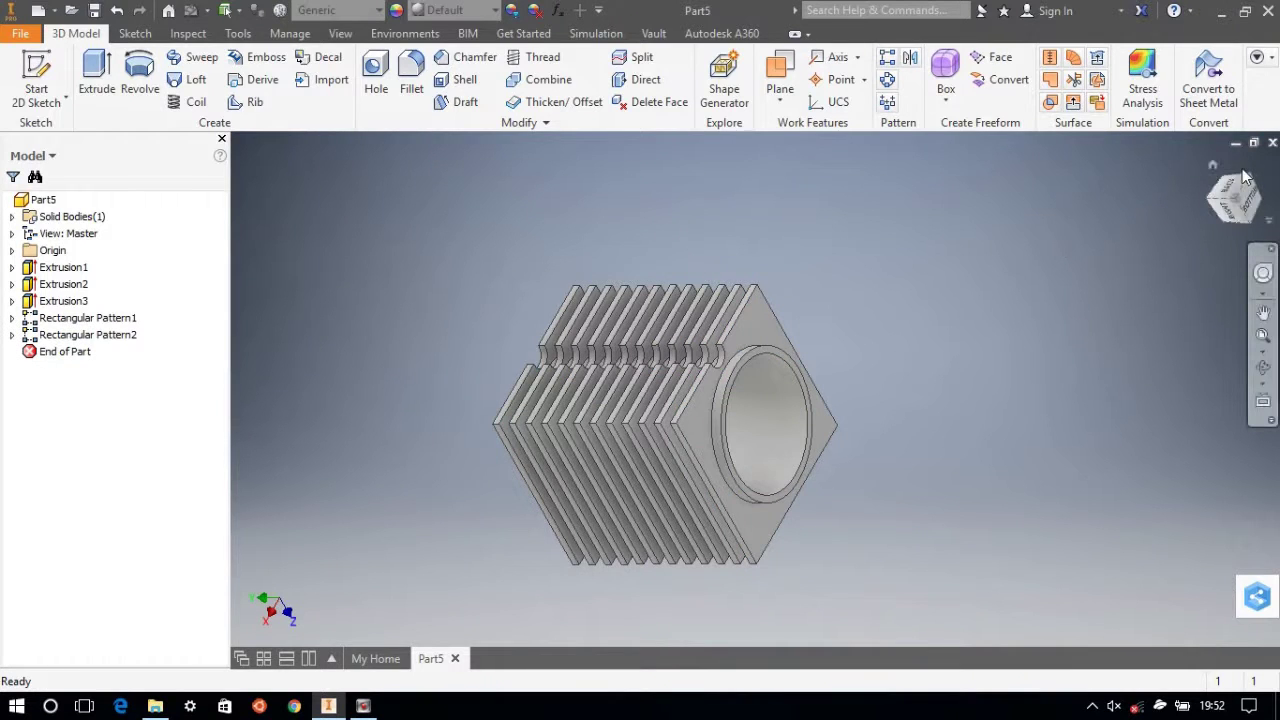
scroll(540, 350, "up", 2)
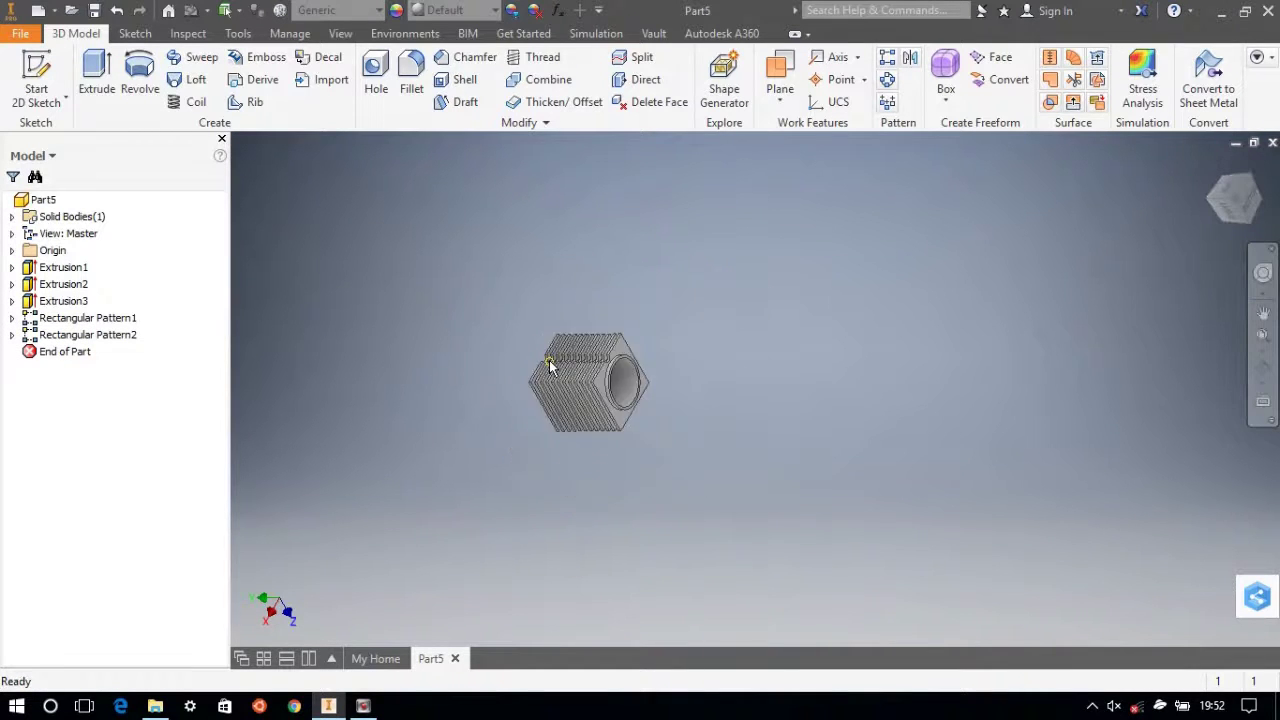
scroll(549, 360, "down", 3)
scroll(549, 360, "down", 2)
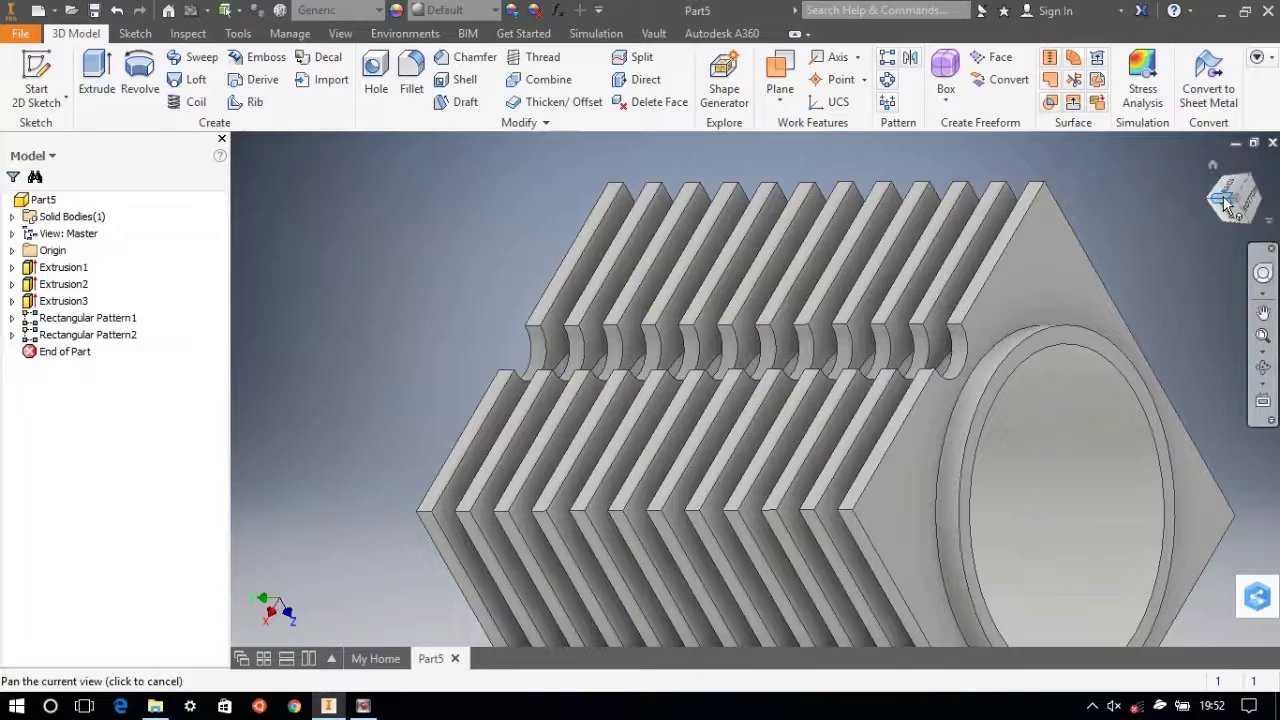
mouse_move(1236, 203)
left_mouse_down()
mouse_move(1215, 205)
mouse_move(1237, 200)
left_mouse_up()
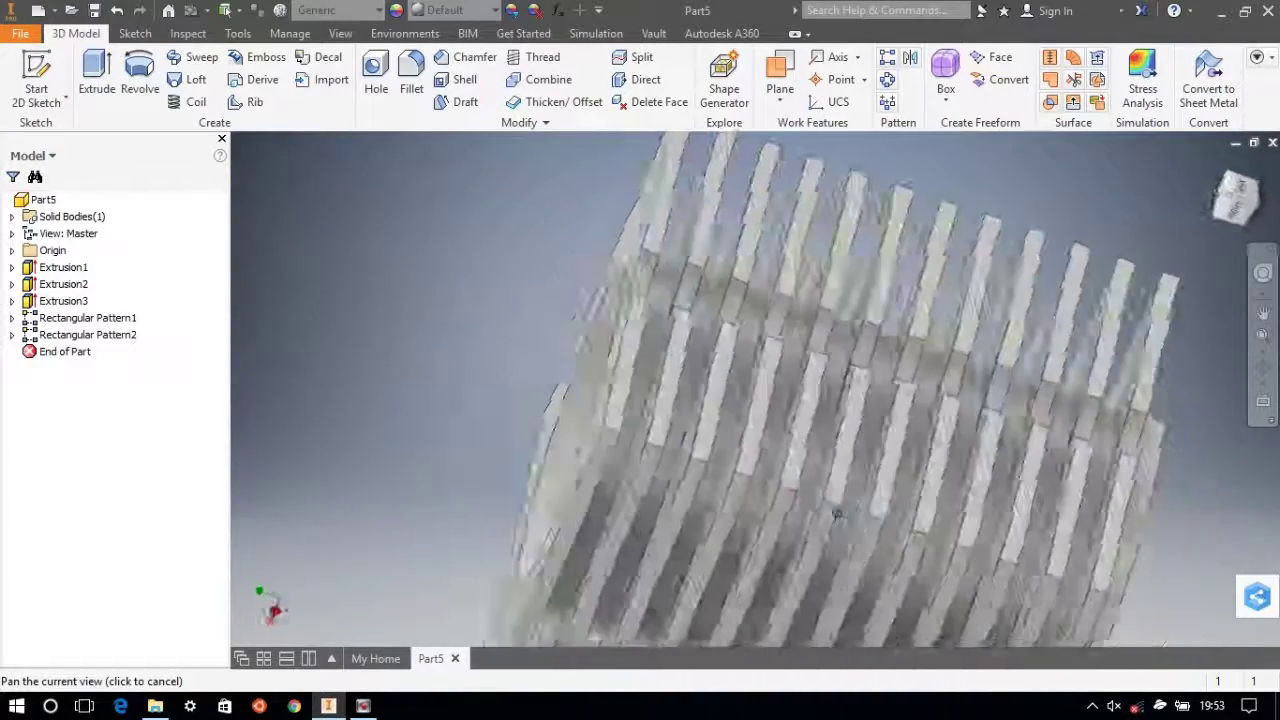
middle_click_drag(840, 515, 802, 216, "shift")
scroll(802, 216, "down", 3)
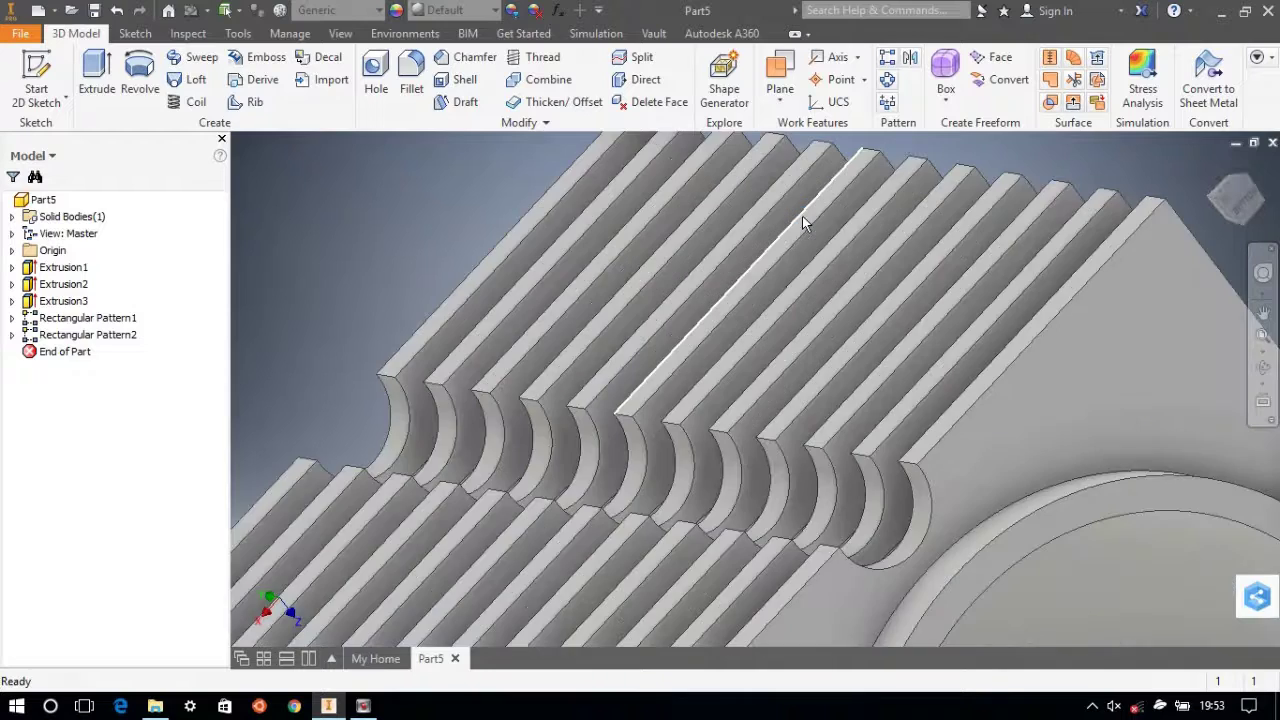
scroll(802, 216, "up", 3)
scroll(802, 216, "up", 2)
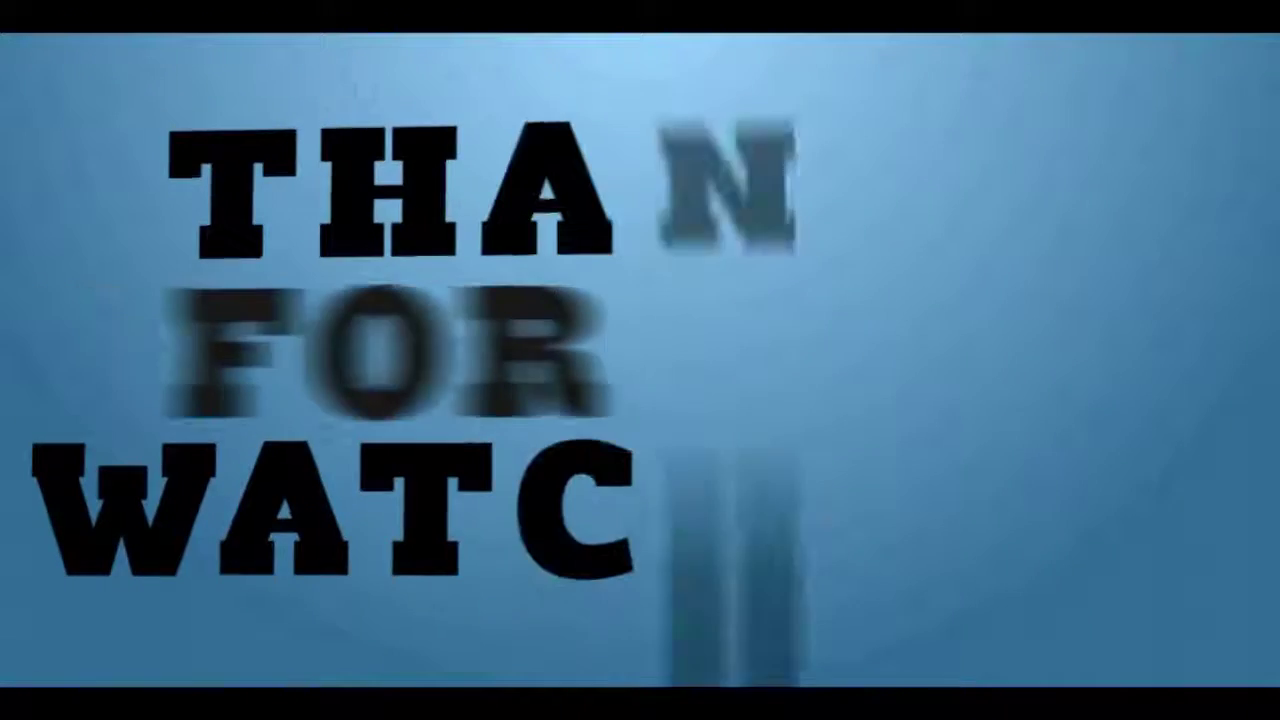